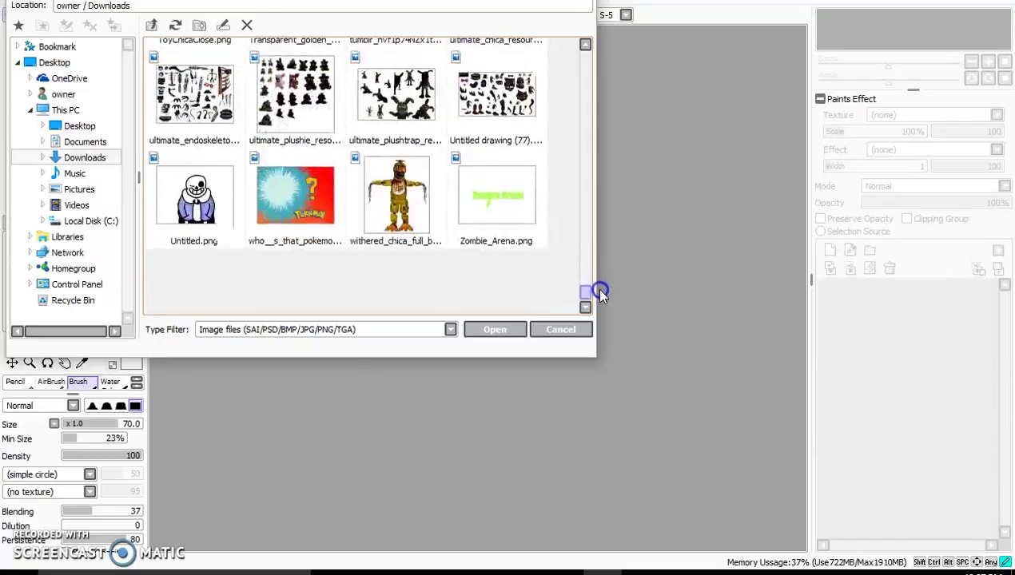
Step: Open scott_cawthon_render_by_scoobymcsnack-d9kshu3 (2).png from the Pictures folder and view it at 56.4% zoom
left_click(70, 188)
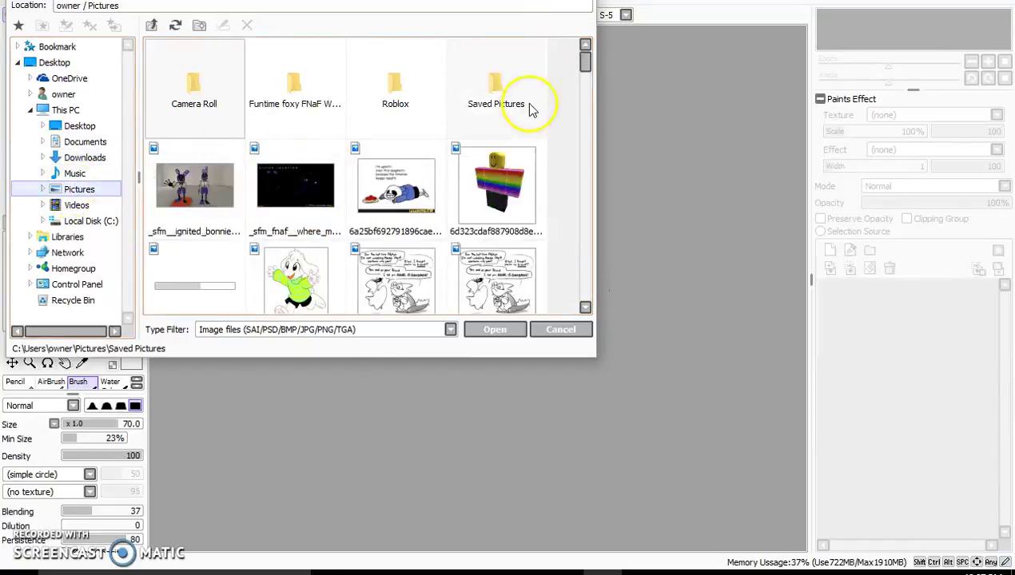
left_click_drag(586, 66, 624, 254)
left_click(404, 128)
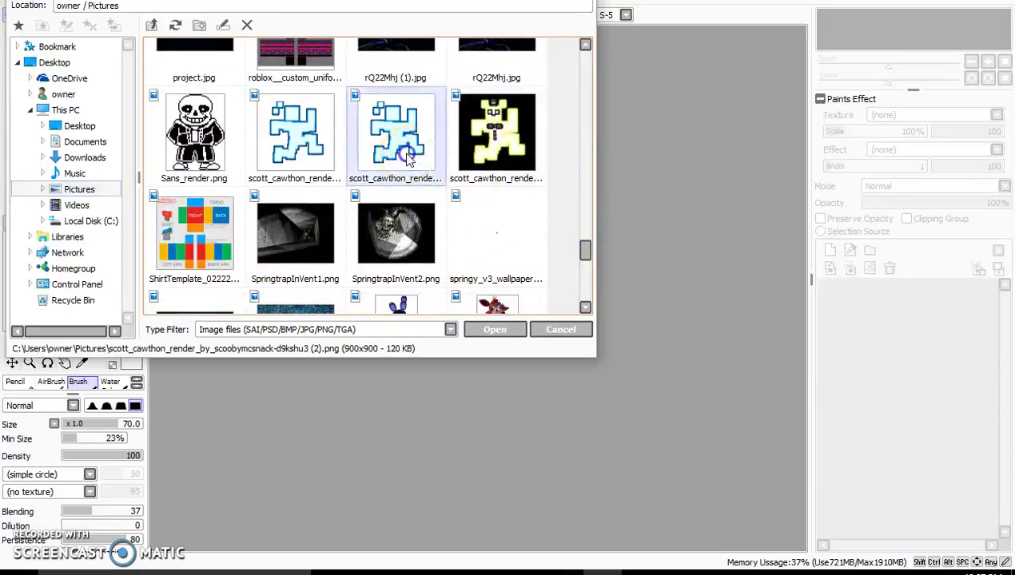
double_click(404, 128)
left_click_drag(869, 66, 873, 66)
Step: Open Nightmare_Chica.png from the Downloads folder and enlarge the view to 165%
left_click(24, 1)
left_click(28, 24)
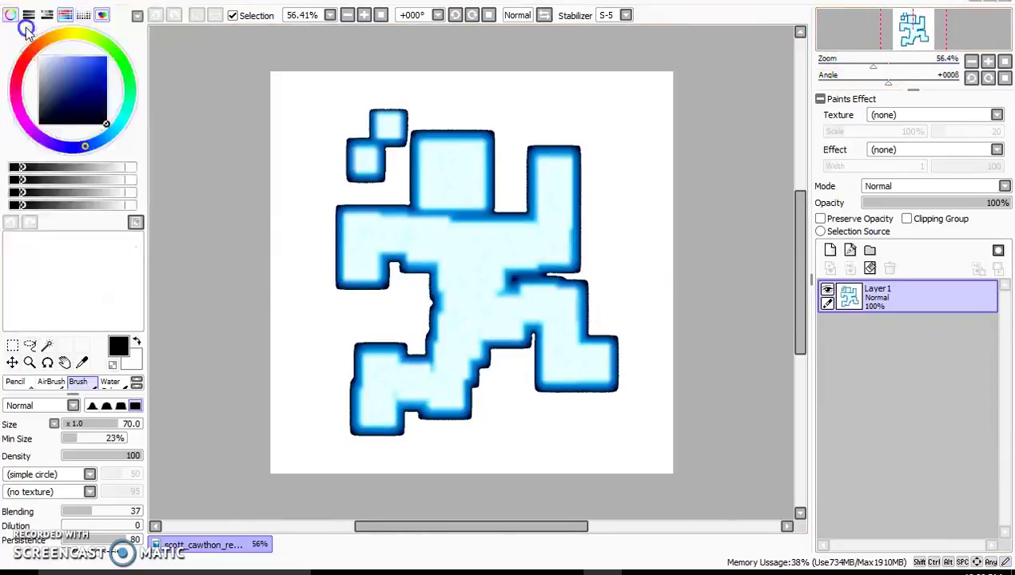
left_click_drag(590, 266, 605, 48)
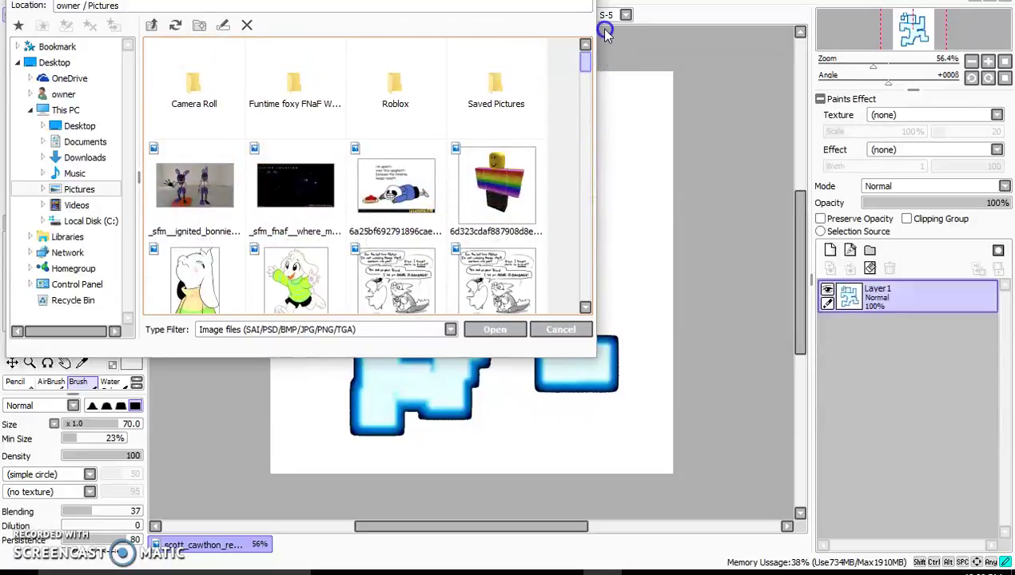
left_click(104, 158)
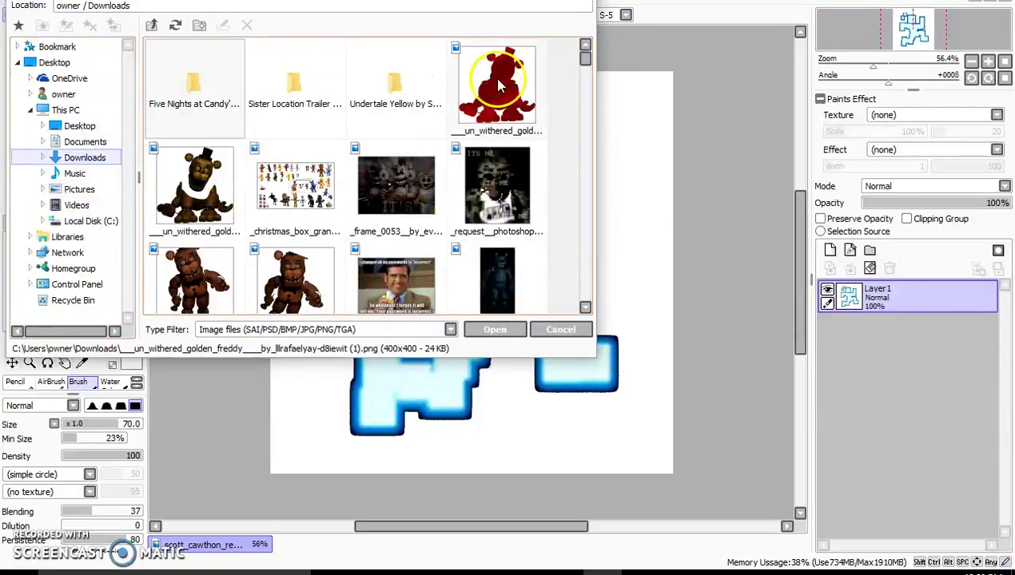
left_click_drag(587, 62, 594, 226)
left_click(355, 125)
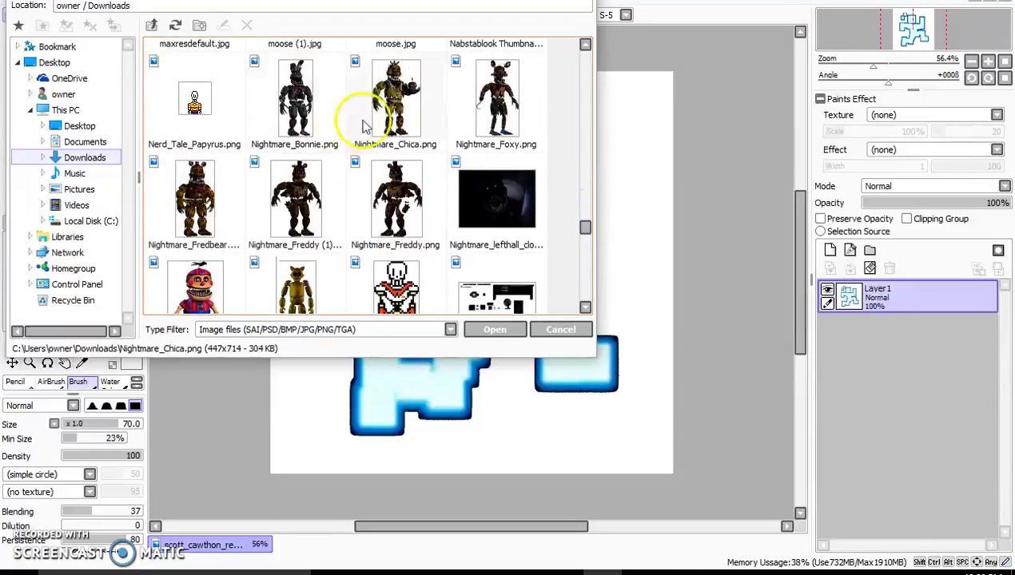
double_click(415, 106)
left_click_drag(886, 64, 896, 66)
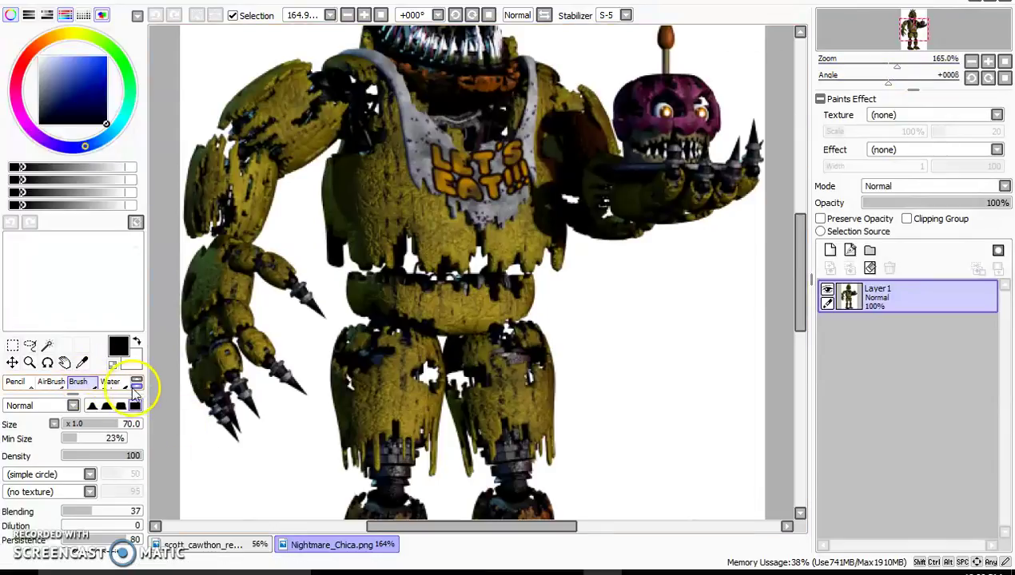
Step: Select Nightmare Chica's upper-arm shell beside the bib using the selection pen and magic wand, filling gaps with a size 20 selection pen
left_click(80, 382)
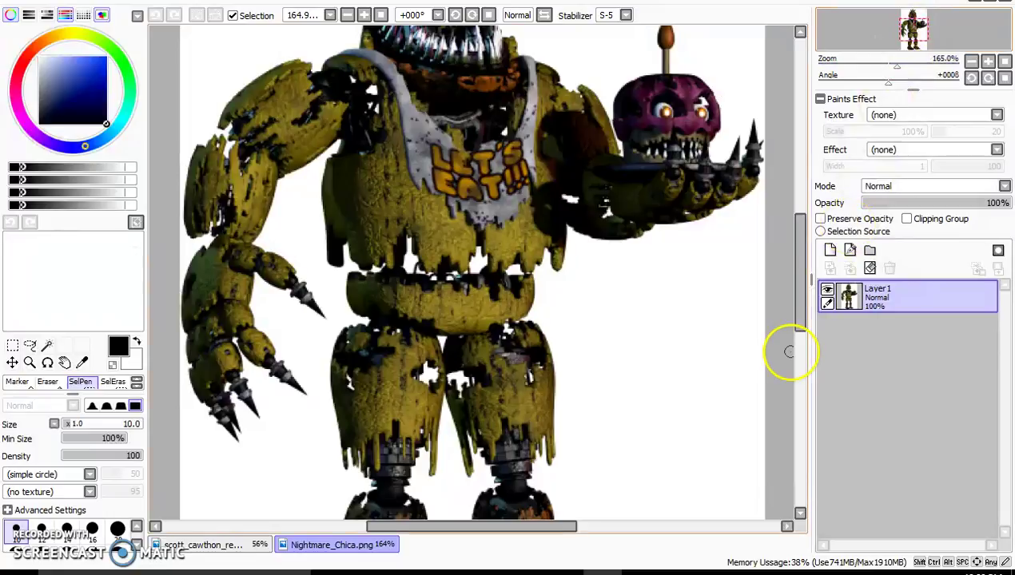
left_click_drag(804, 310, 801, 275)
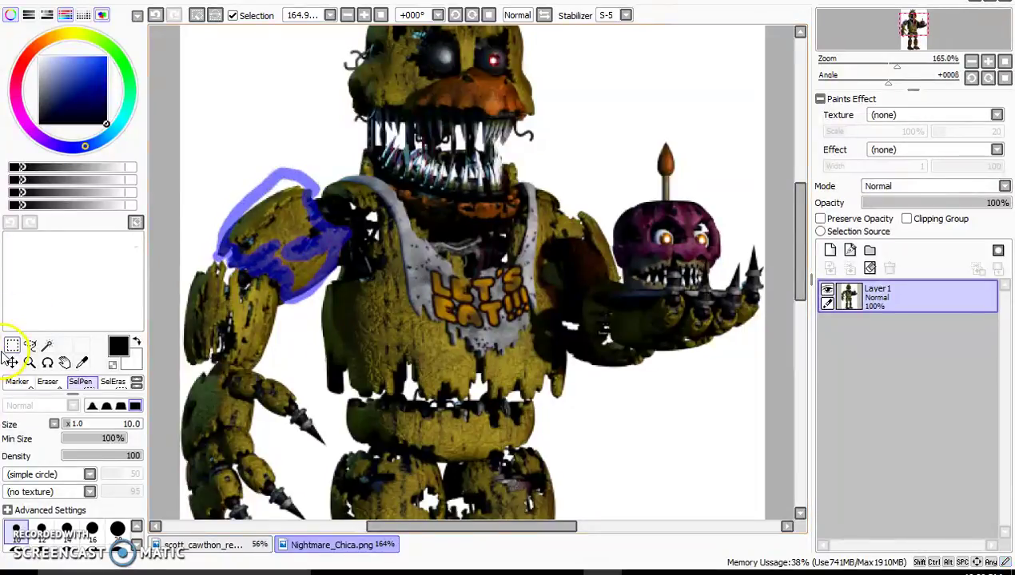
left_click(47, 343)
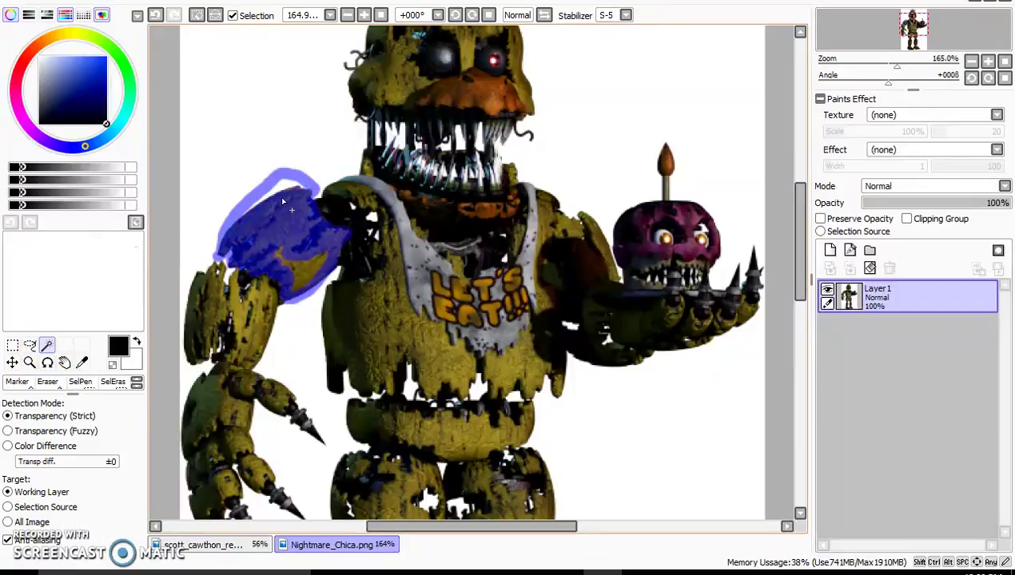
left_click(295, 271)
left_click(80, 382)
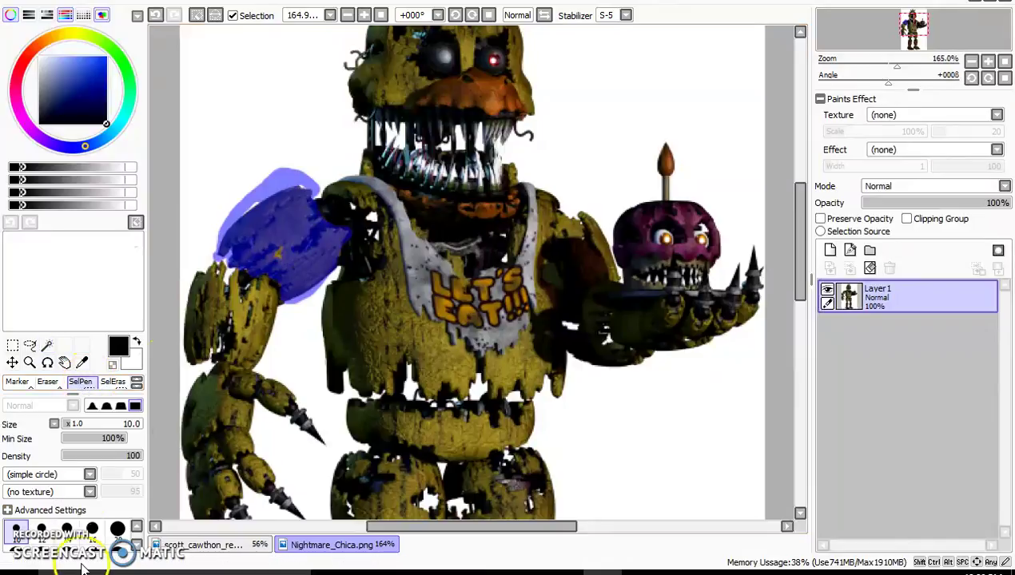
left_click(117, 529)
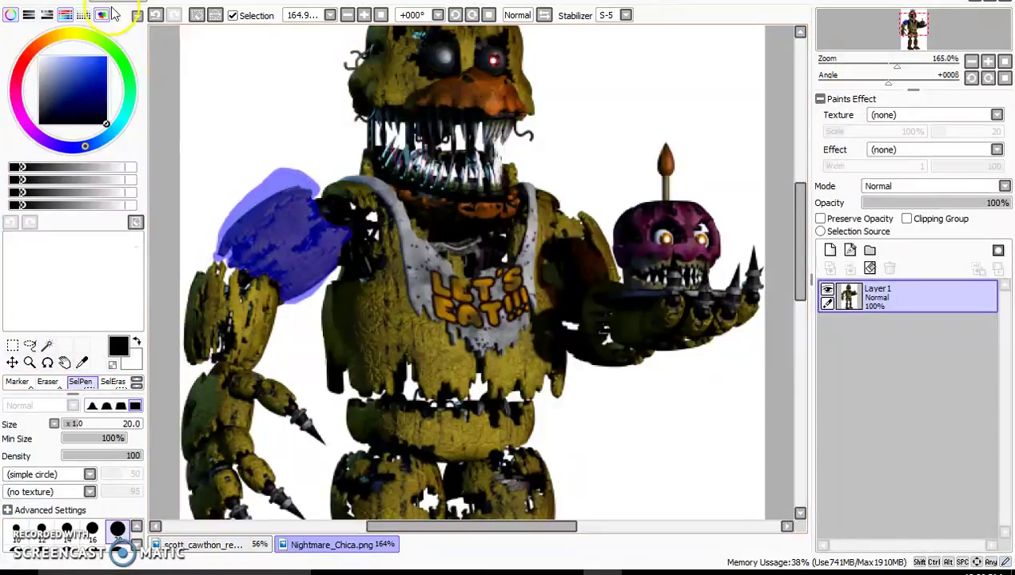
Step: Copy the selected upper-arm shell and paste it as a new layer in Nightmare_Chica.png
left_click(138, 15)
left_click(82, 64)
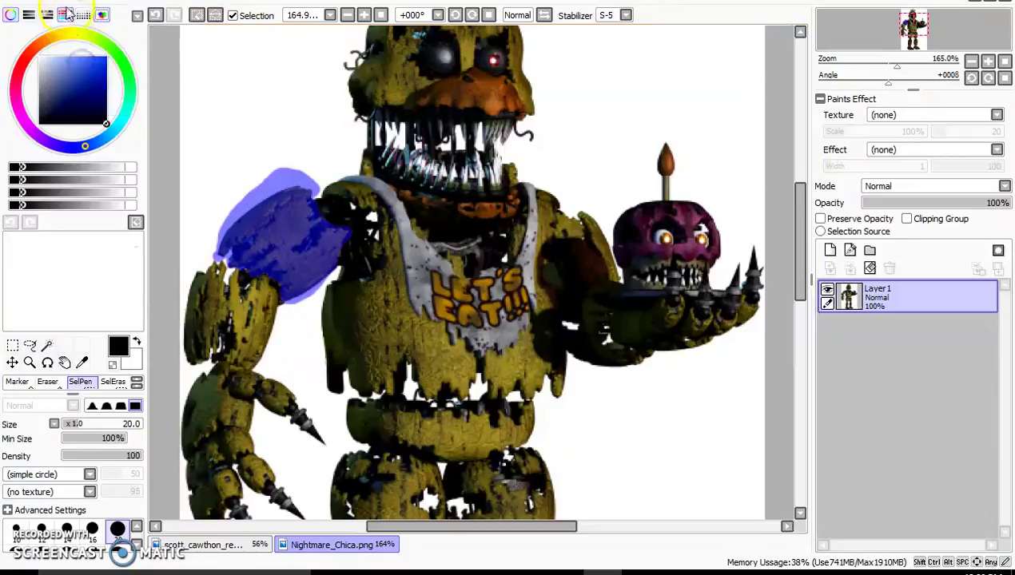
left_click(138, 14)
left_click(76, 82)
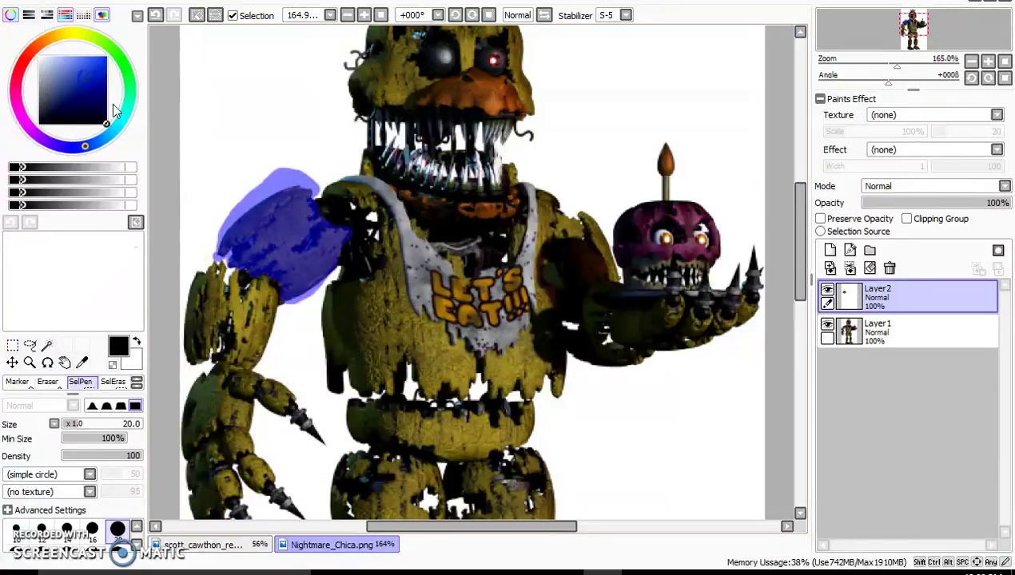
Step: Switch to the scott_cawthon image and paste the copied upper-arm shell there as a new layer
left_click(217, 545)
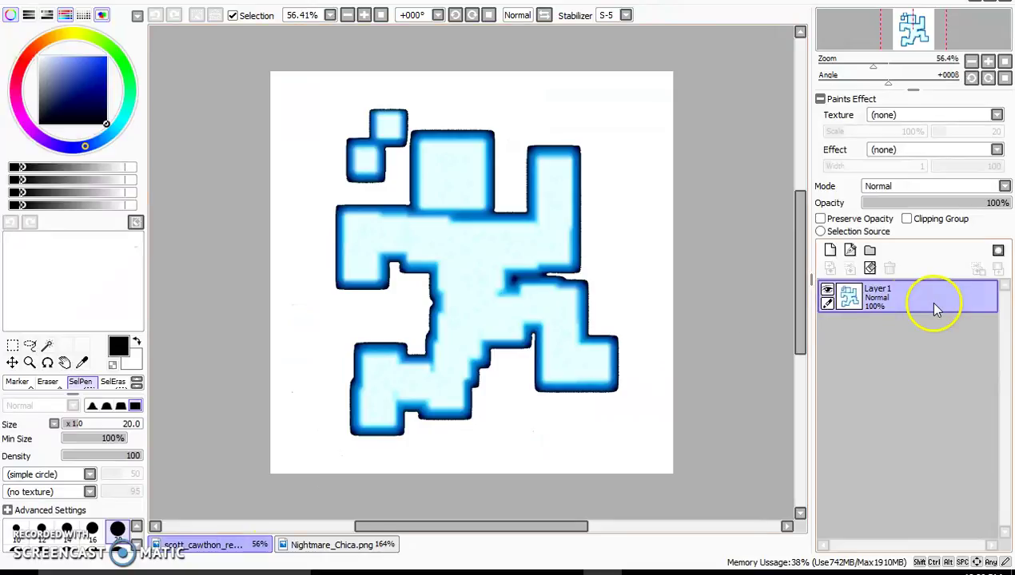
left_click(829, 250)
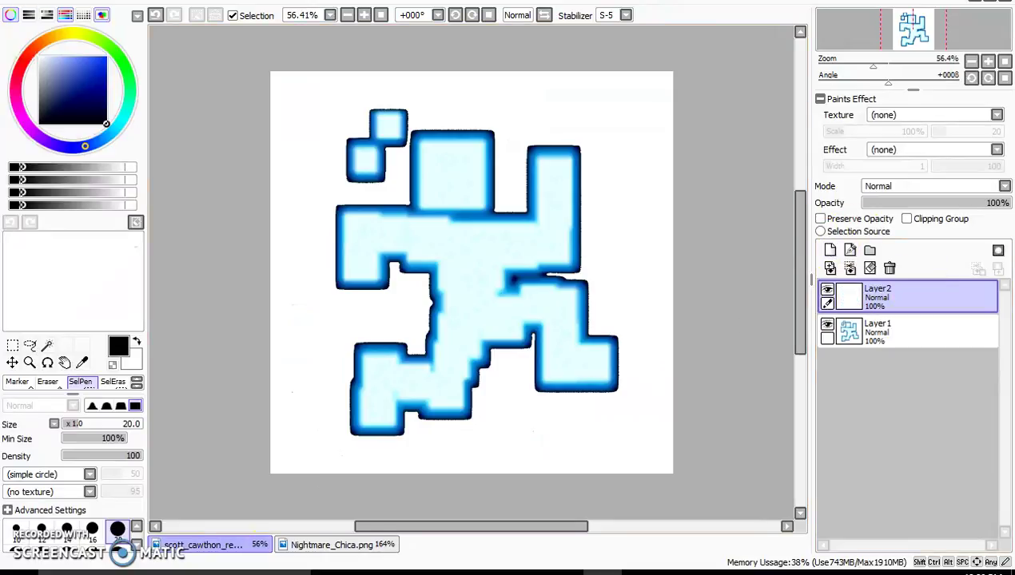
left_click(156, 15)
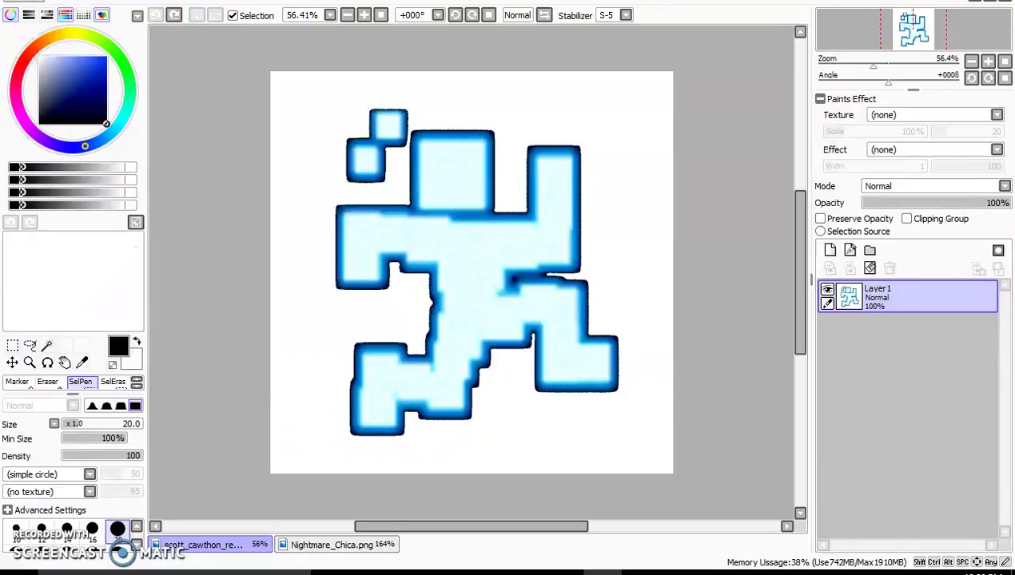
left_click(57, 2)
left_click(95, 81)
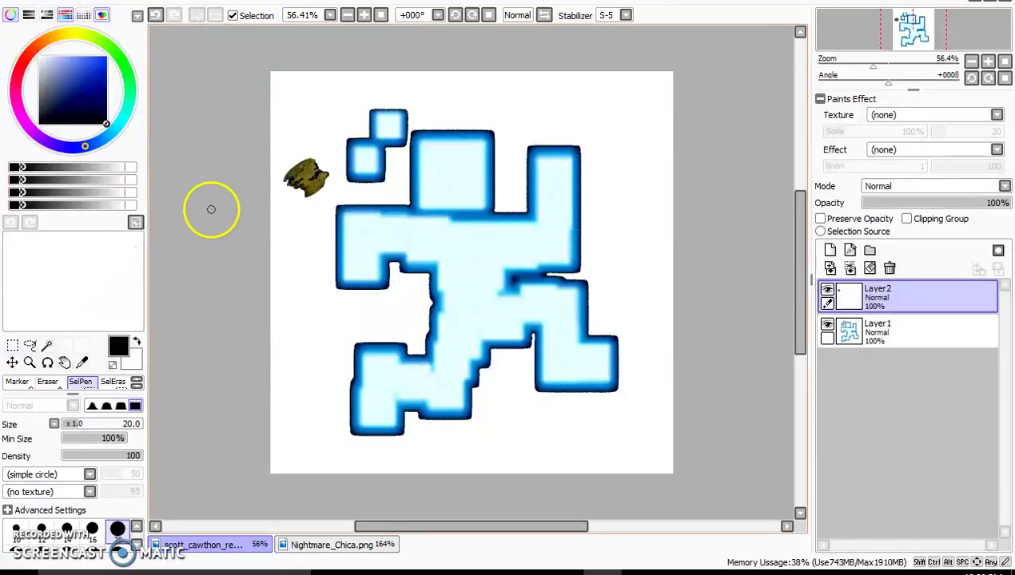
Step: Free-deform the pasted shell into a larger, more upright shape and move it onto the blue figure's hanging forearm
left_click(13, 346)
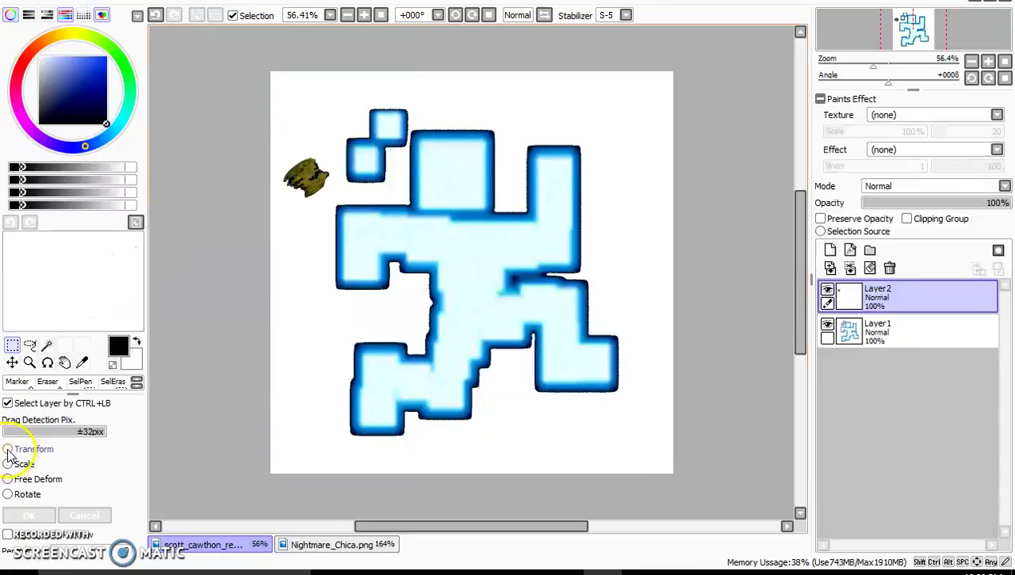
left_click(7, 450)
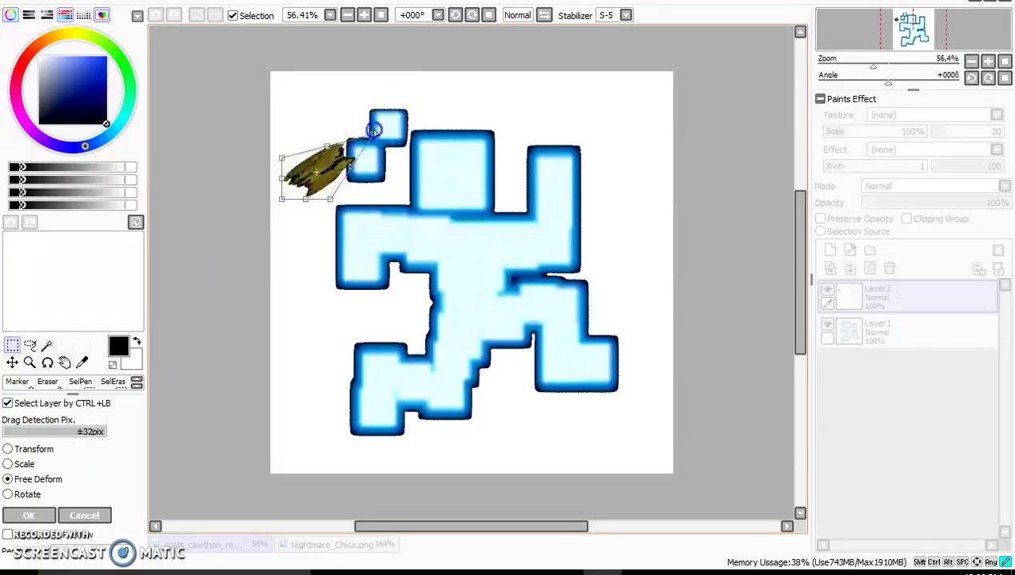
left_click_drag(361, 116, 332, 119)
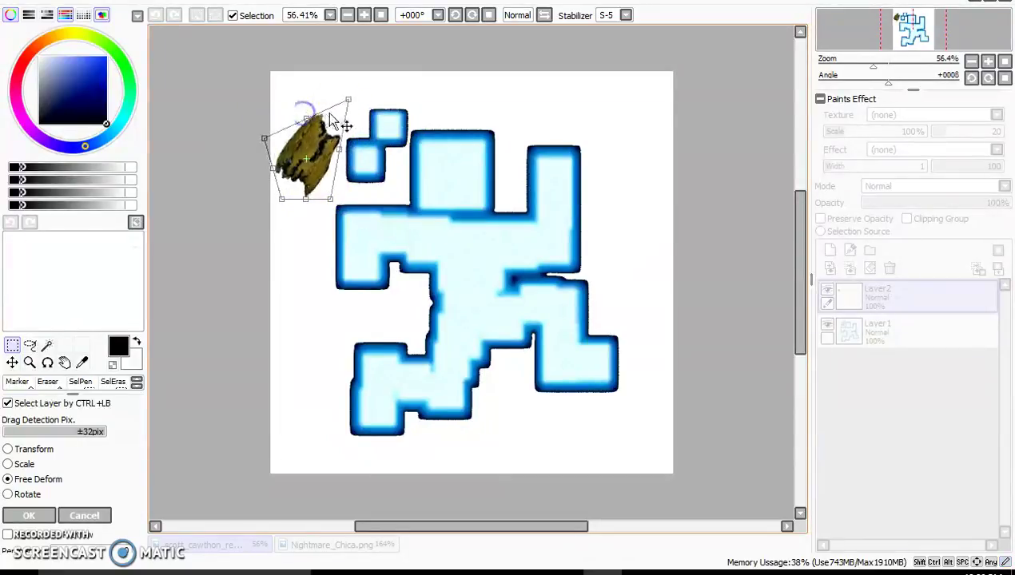
mouse_move(355, 156)
left_mouse_down()
mouse_move(364, 160)
mouse_move(345, 154)
mouse_move(343, 166)
left_mouse_up()
left_click_drag(290, 202, 274, 222)
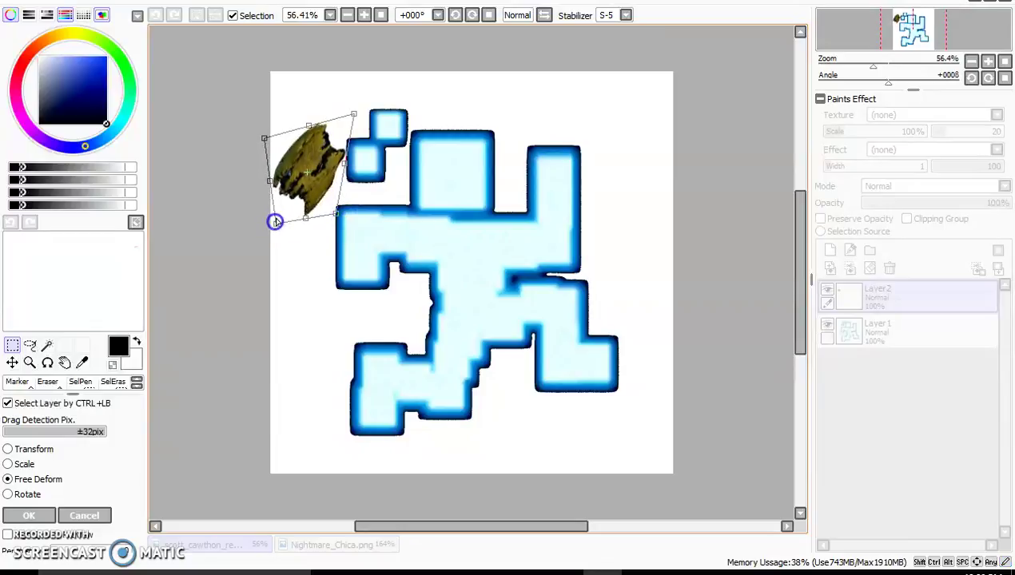
left_click_drag(322, 155, 369, 222)
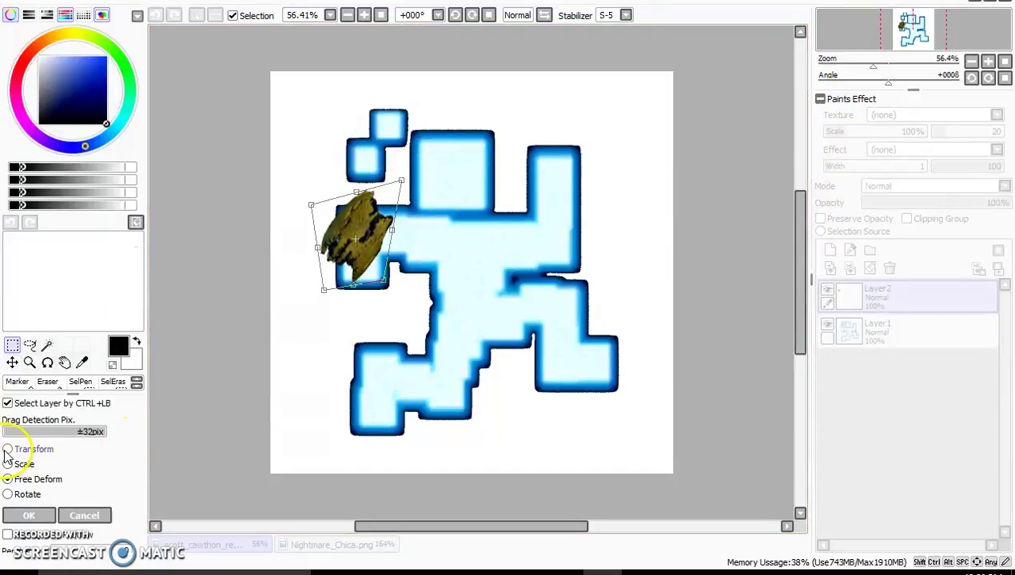
Step: Rotate and fit the shell vertically over the figure's hanging forearm and apply the transformation
left_click_drag(385, 199, 387, 157)
left_click_drag(360, 211, 364, 231)
left_click_drag(389, 175, 366, 174)
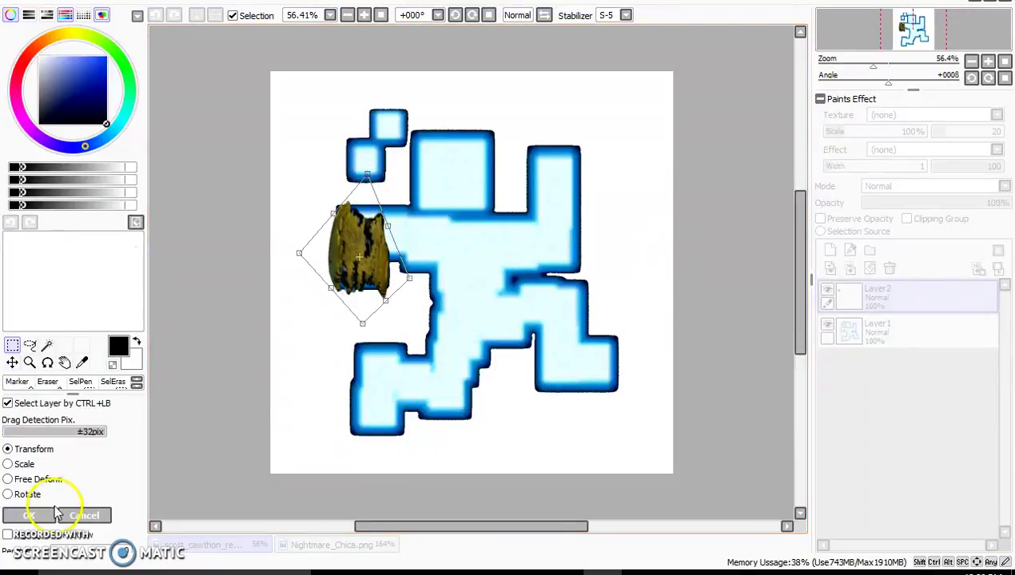
left_click(32, 516)
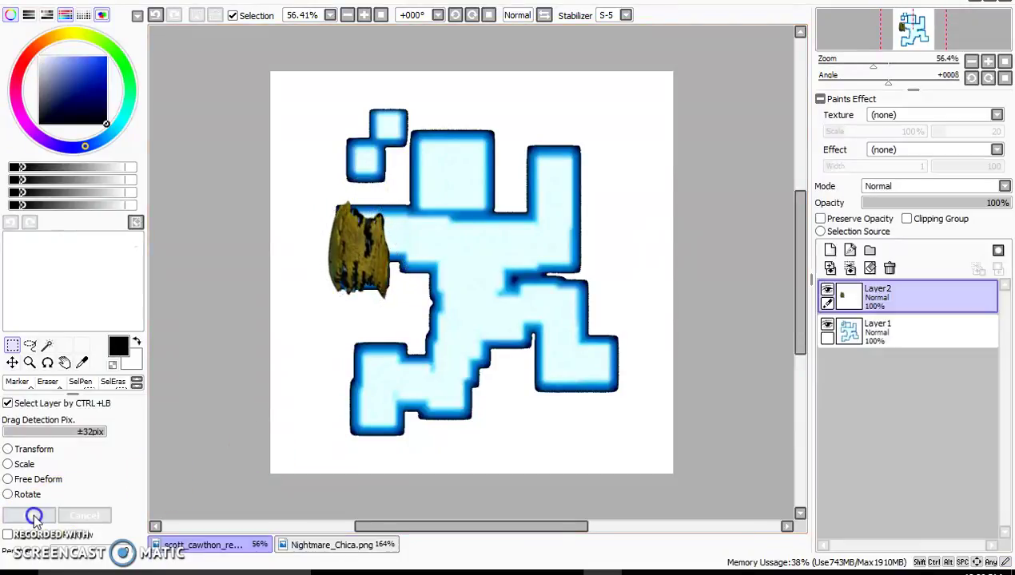
Step: Add a layer beneath the shell layer and fill the gap behind the shell's upper edge with a black size 52 marker
left_click(829, 250)
left_click_drag(867, 312, 875, 336)
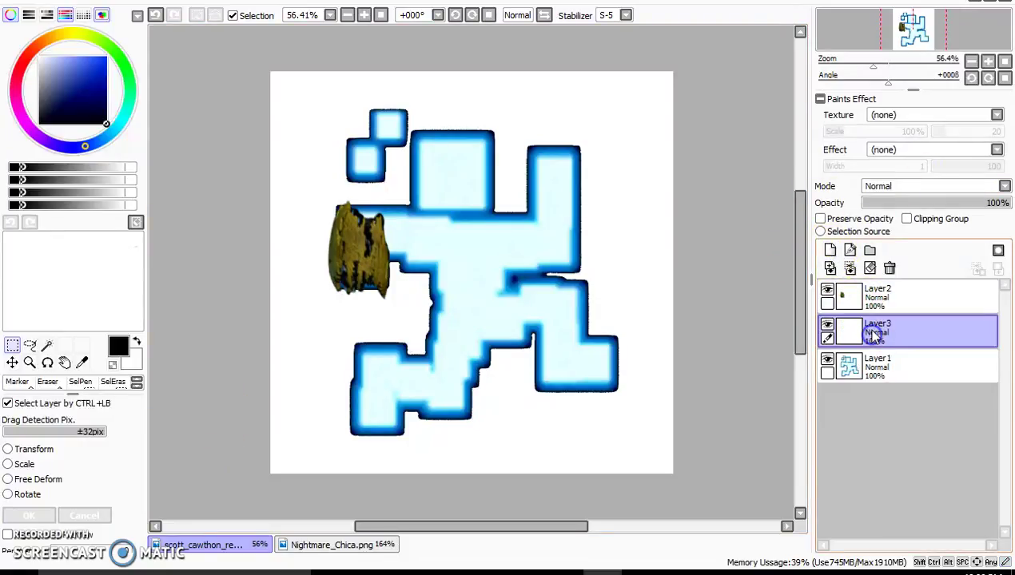
left_click(16, 381)
left_click_drag(325, 231, 369, 220)
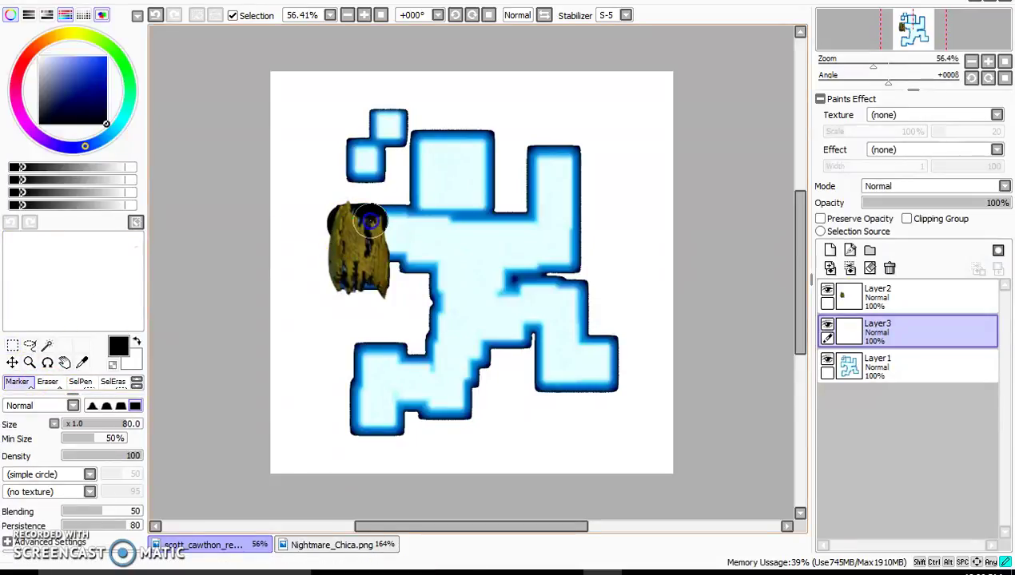
left_click(158, 14)
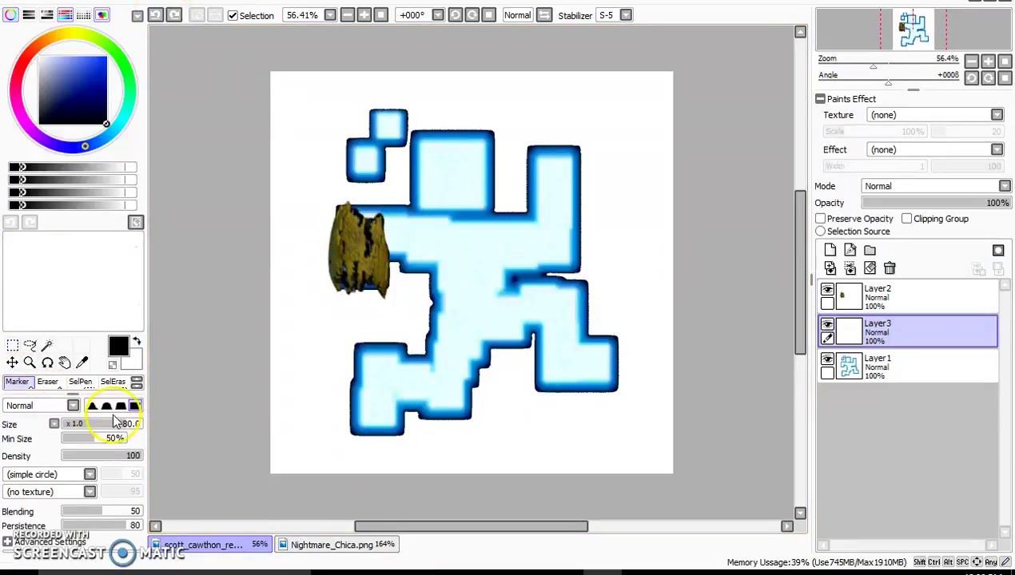
left_click_drag(105, 425, 112, 424)
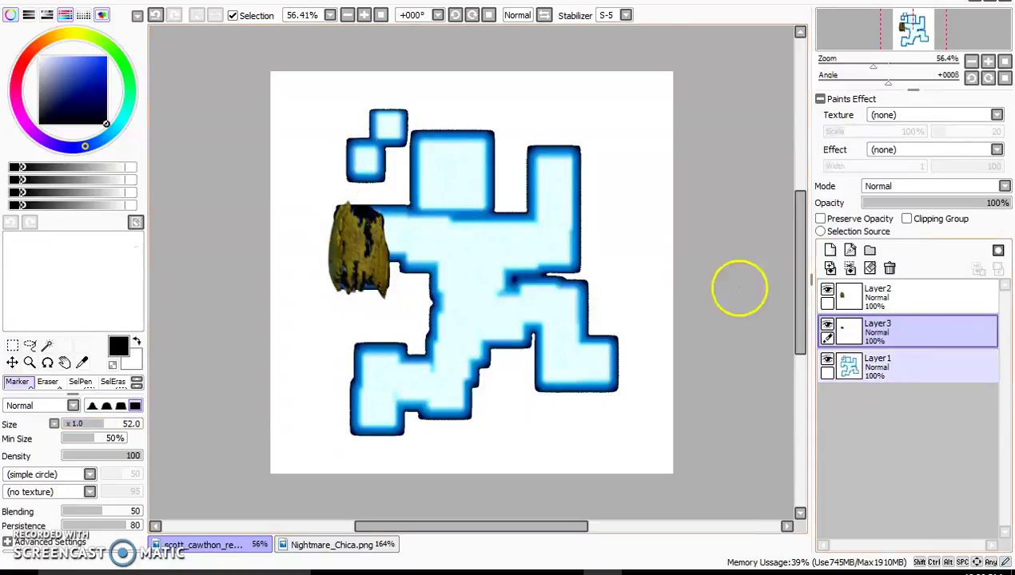
Step: Merge Layer2 down into Layer3 and add a new layer above it
left_click(844, 294)
left_click(849, 268)
left_click(830, 250)
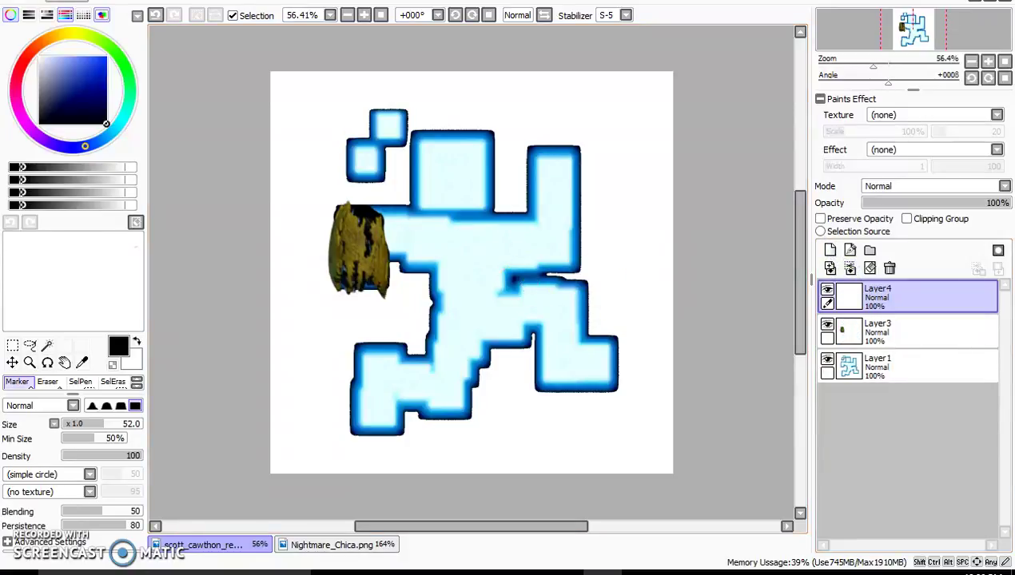
Step: Paste a second copy of the upper-arm shell into the scott_cawthon image
key("alt+e")
left_click(90, 79)
left_click(90, 77)
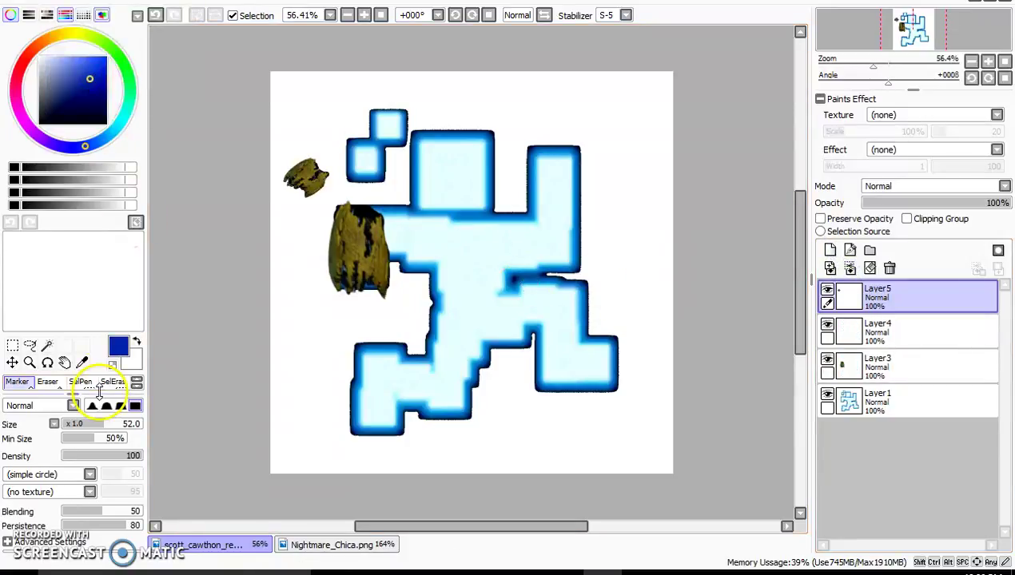
Step: Free-deform and rotate the pasted shell over the upper arm beside the hanging forearm, then merge Layer5 down into Layer4
left_click(12, 346)
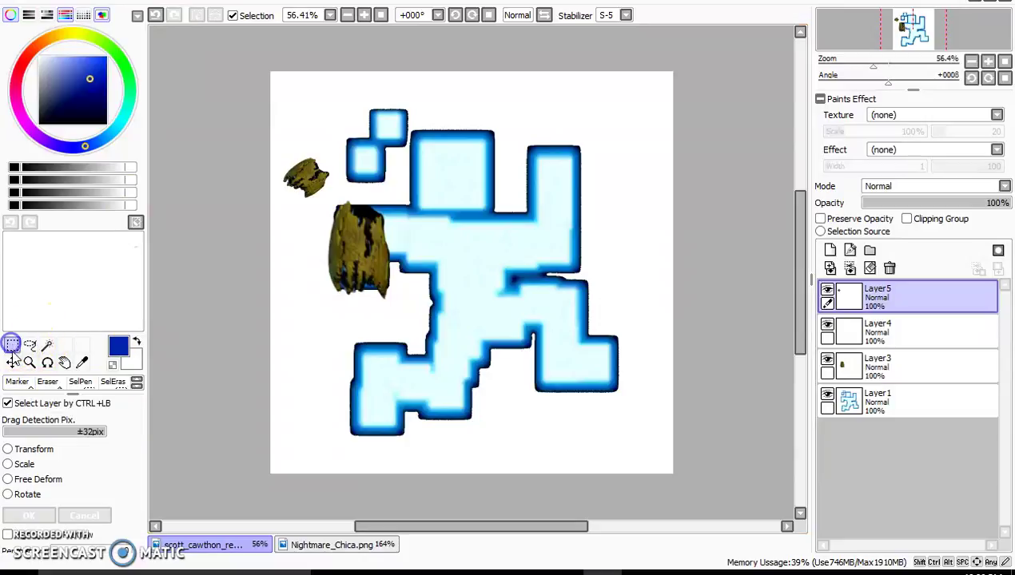
left_click(7, 480)
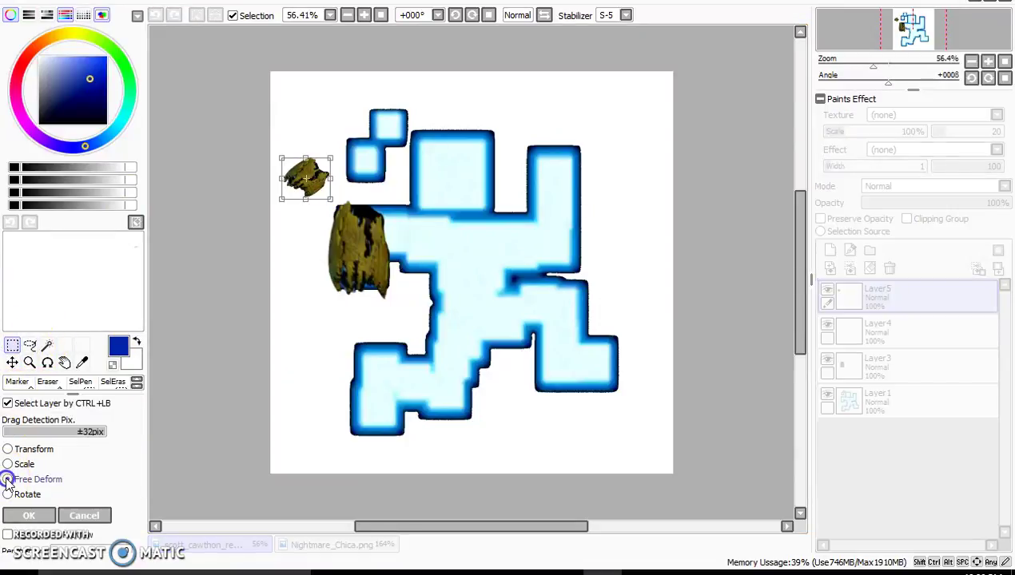
left_click_drag(332, 157, 371, 115)
left_click_drag(328, 142, 397, 203)
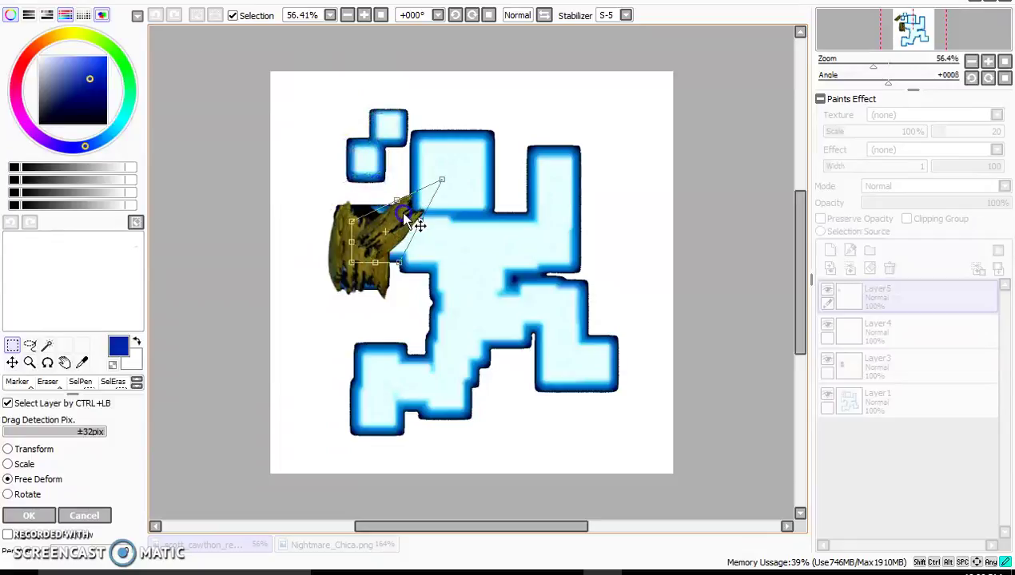
left_click_drag(440, 178, 387, 162)
left_click_drag(423, 202, 427, 206)
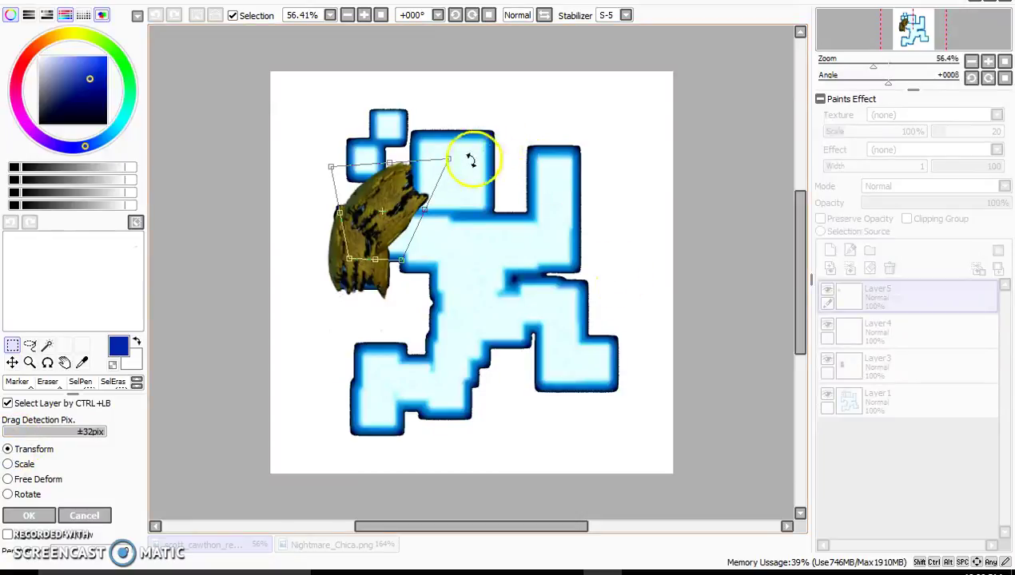
left_click_drag(472, 148, 444, 240)
left_click(30, 516)
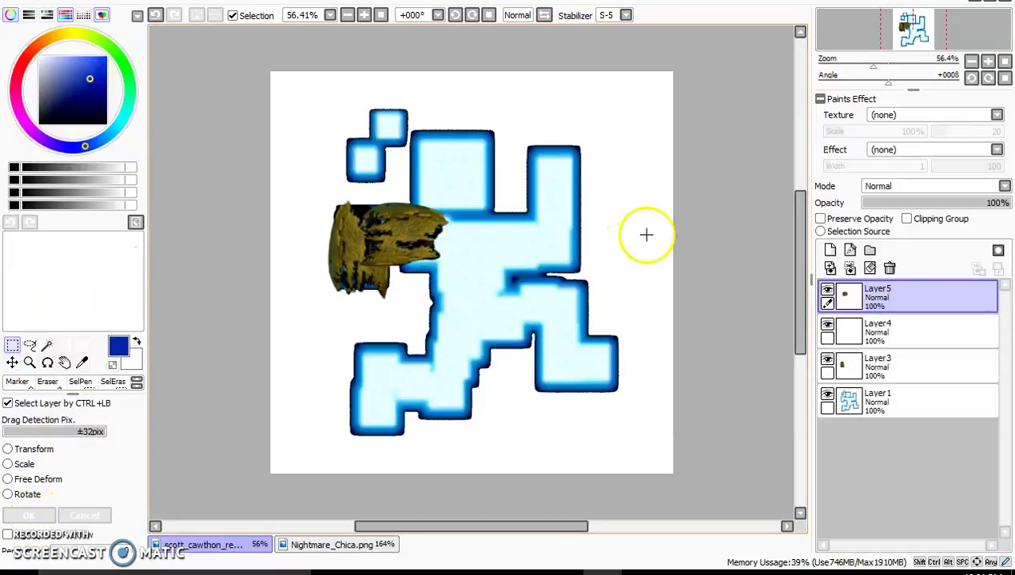
left_click(851, 267)
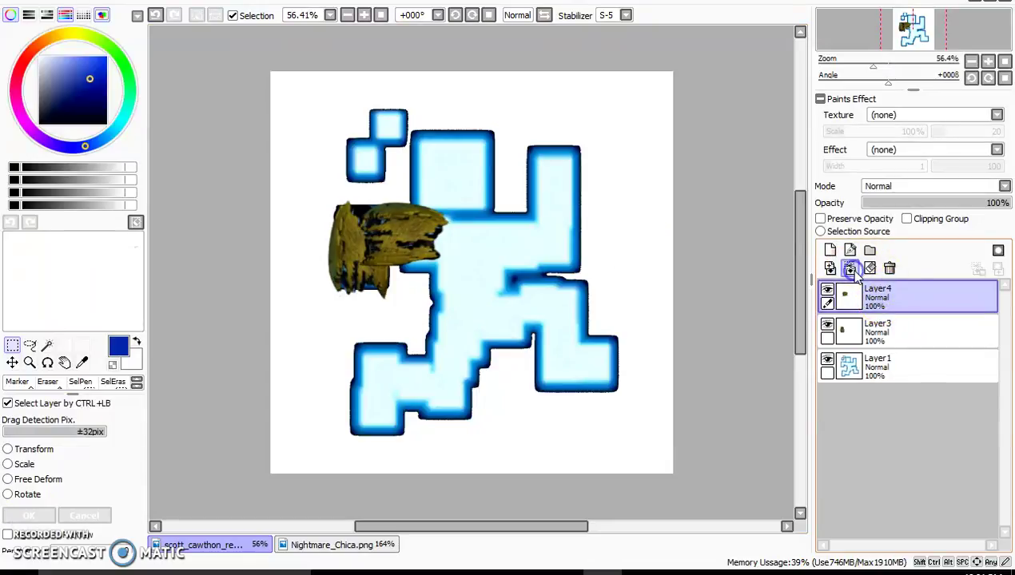
Step: Merge Layer4 down into Layer3 and paste a copy of both arm shells onto a new layer
left_click(851, 269)
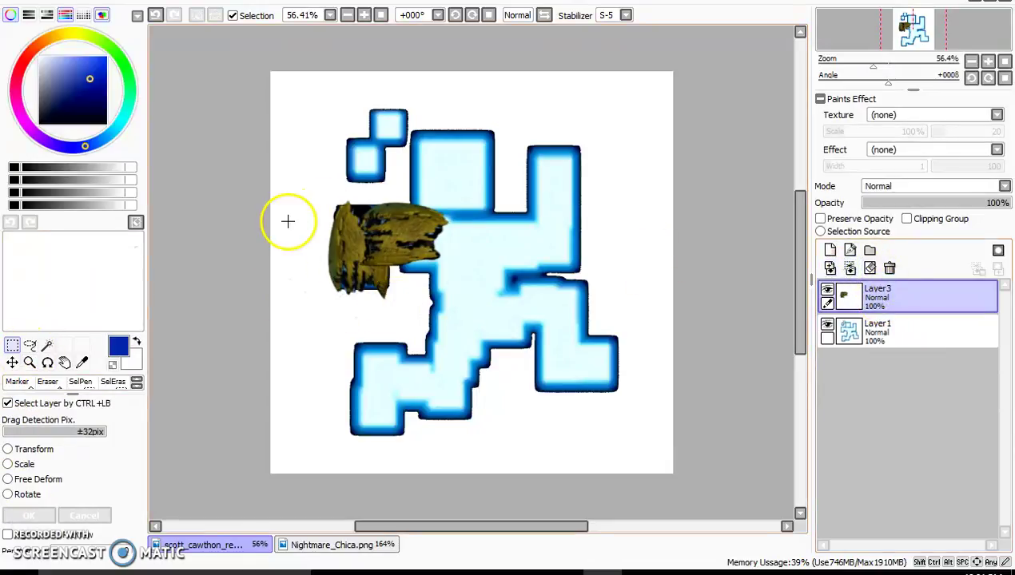
left_click_drag(294, 181, 459, 319)
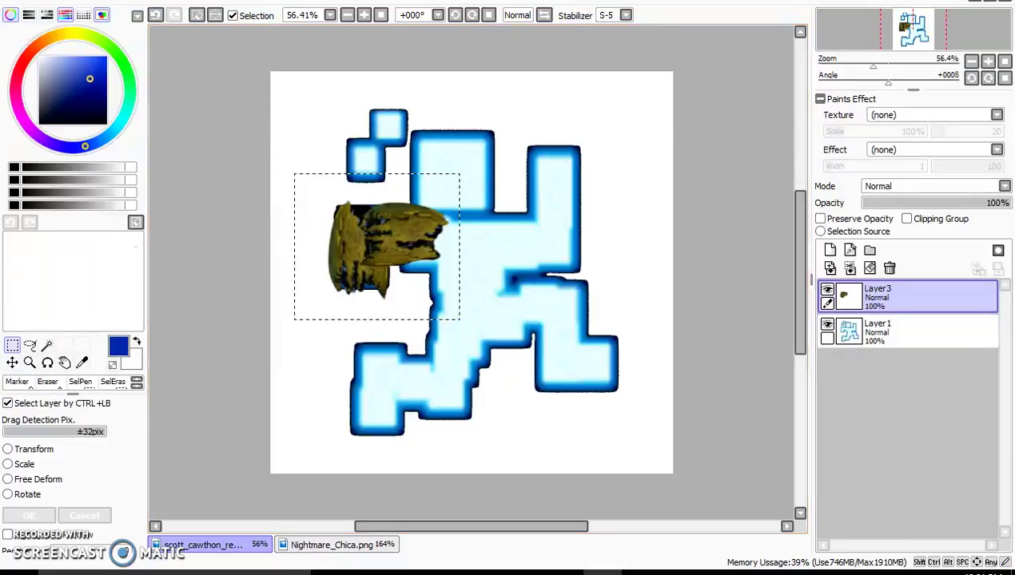
left_click(44, 65)
left_click(50, 84)
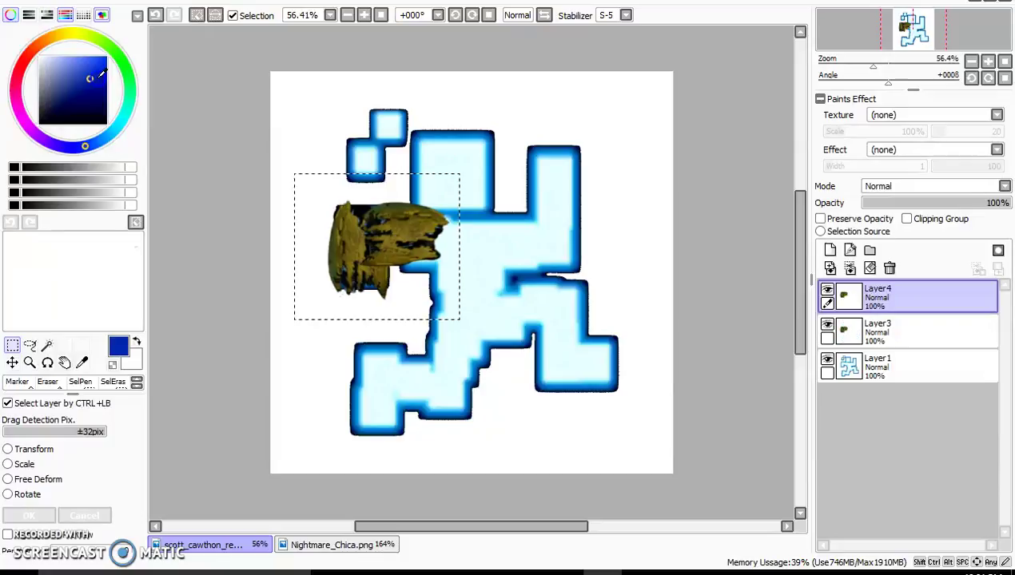
Step: Try to rotate and move the copied pair of shells onto the figure's opposite, raised arm
left_click(8, 450)
left_click_drag(415, 276, 527, 239)
left_click_drag(637, 172, 522, 267)
left_click_drag(595, 262, 576, 250)
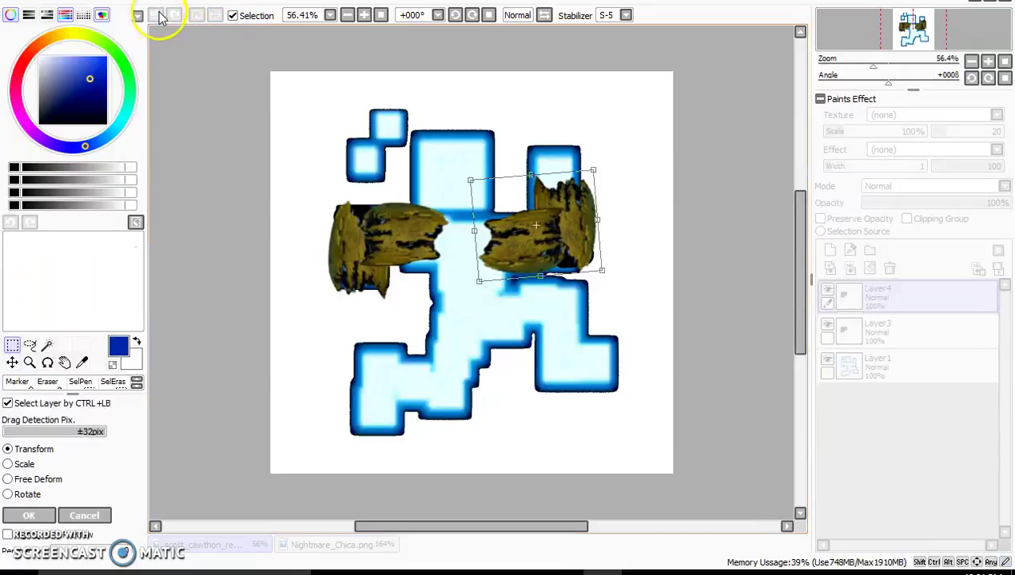
left_click(83, 516)
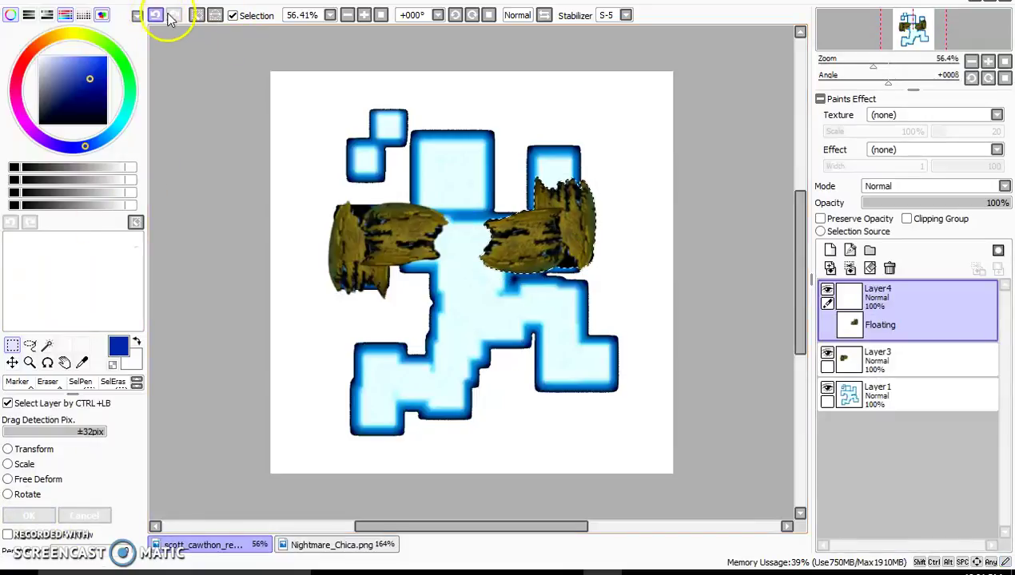
Step: Undo the pasted arm copy and the merge of Layer4 into Layer3
left_click(156, 15)
left_click(155, 15)
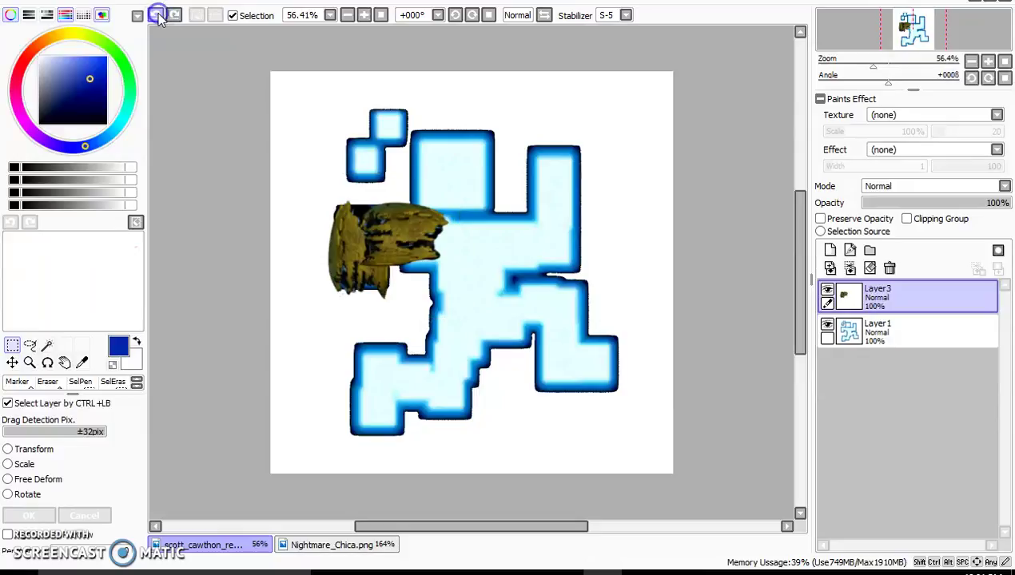
left_click(156, 15)
Step: Select the hanging forearm shell on Layer3 and paste a copy of it onto a new layer
left_click(419, 226)
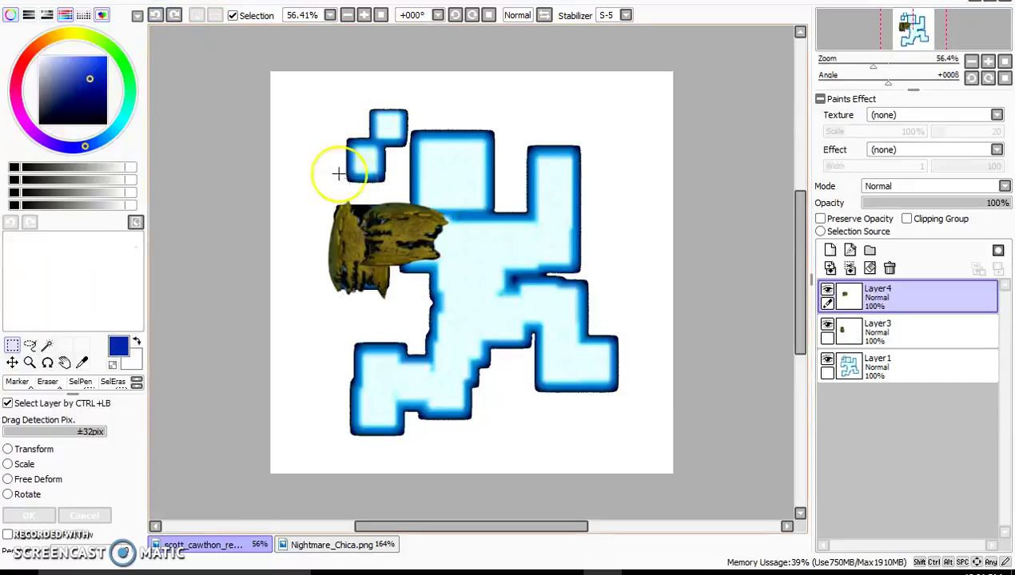
mouse_move(338, 164)
left_mouse_down()
mouse_move(432, 266)
mouse_move(461, 281)
left_mouse_up()
left_click(296, 175)
left_click_drag(295, 166, 416, 312)
left_click(874, 332)
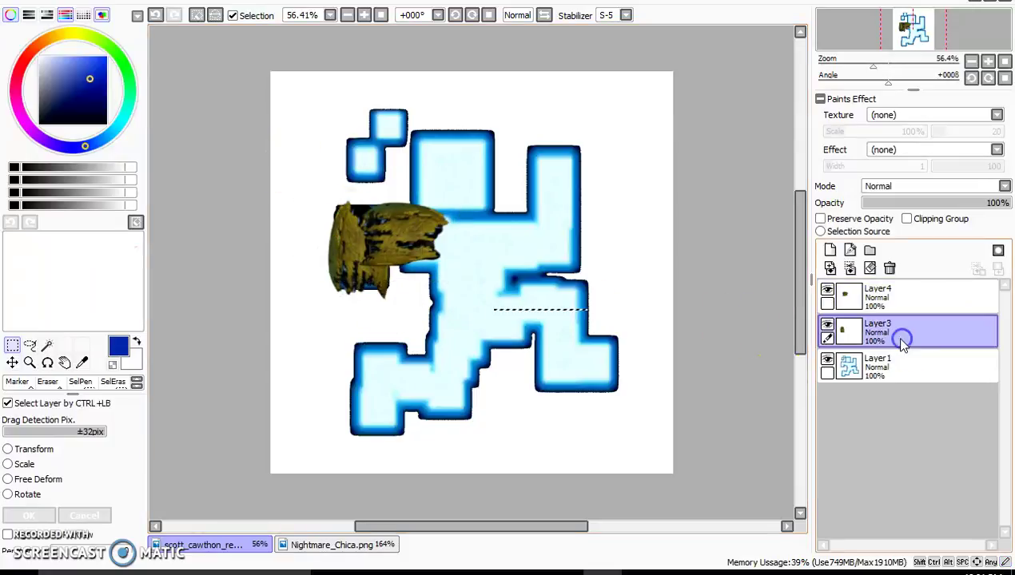
left_click(312, 185)
left_click_drag(312, 185, 422, 310)
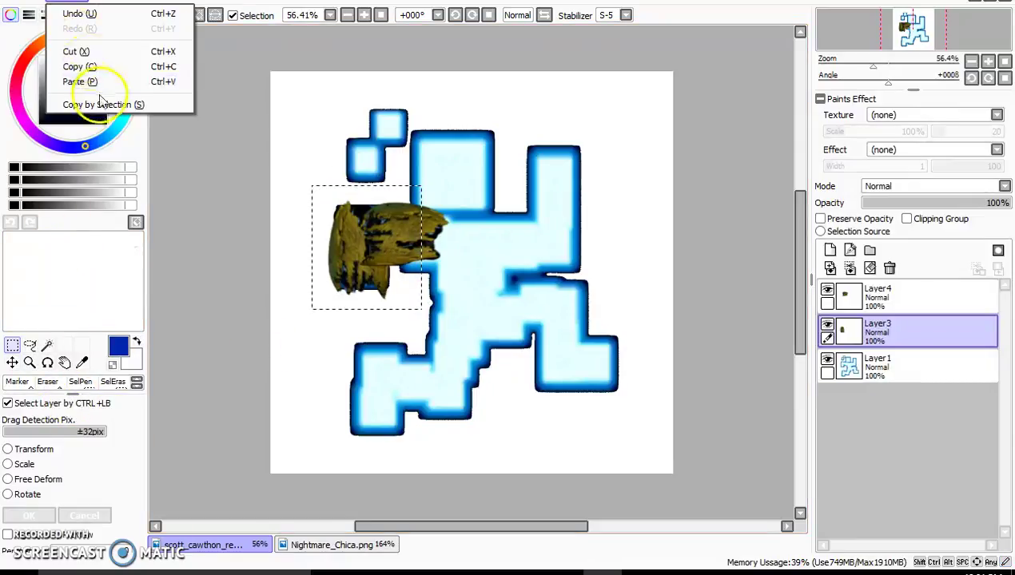
left_click(80, 80)
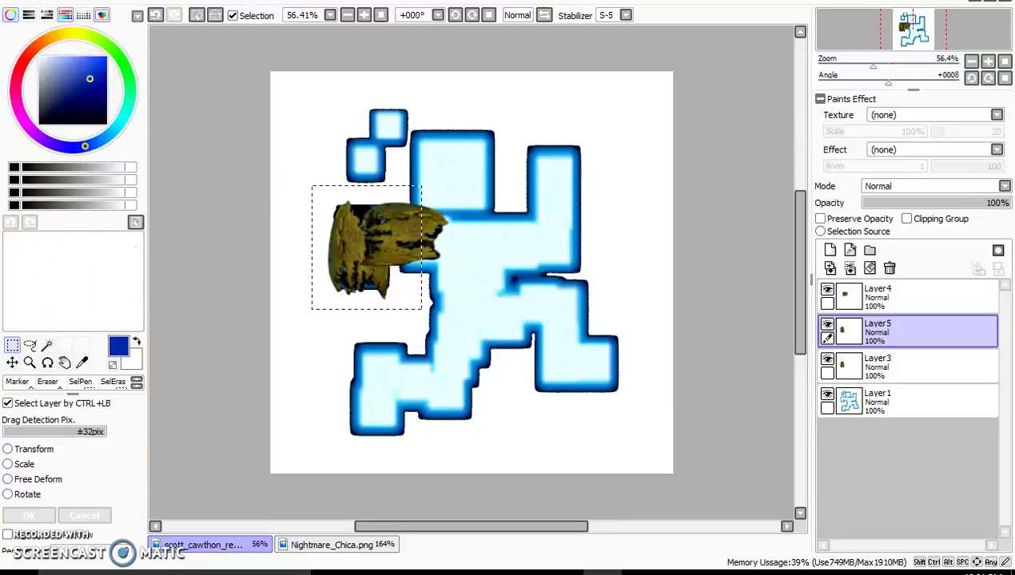
Step: Rotate the copied shell horizontally, fit it over the upper arm of the raised arm and apply the transformation
left_click(8, 449)
left_click_drag(371, 210, 424, 197)
left_click_drag(366, 217, 559, 200)
left_click_drag(598, 170, 575, 250)
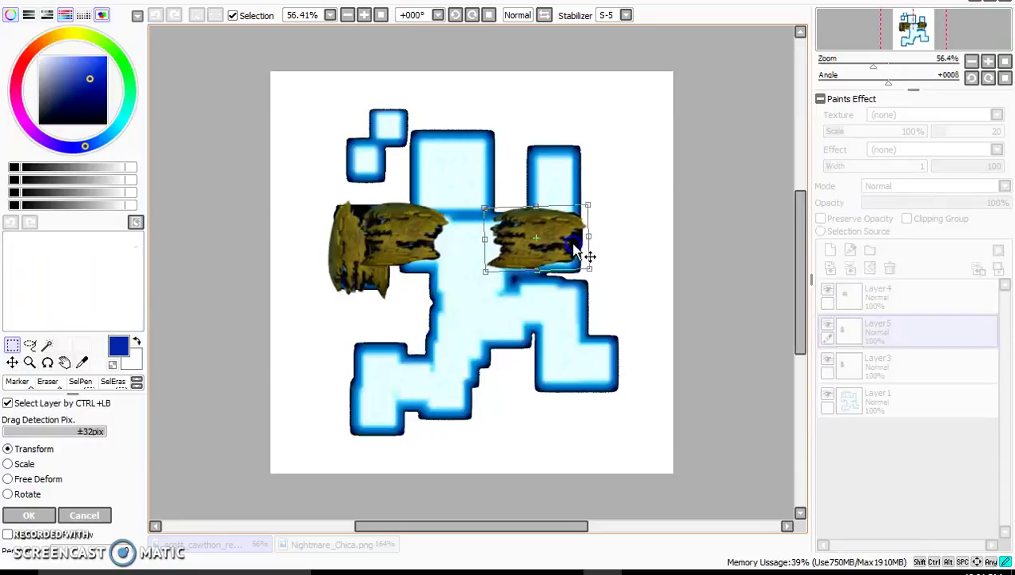
left_click(14, 518)
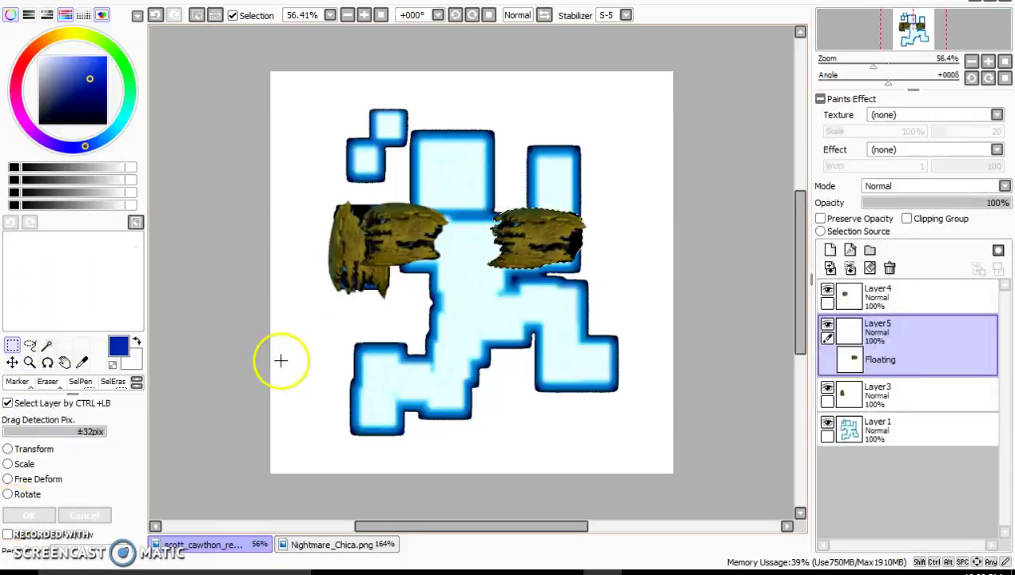
Step: Merge Layer4 and Layer5 down into Layer3 and add a new layer above it
left_click(891, 303)
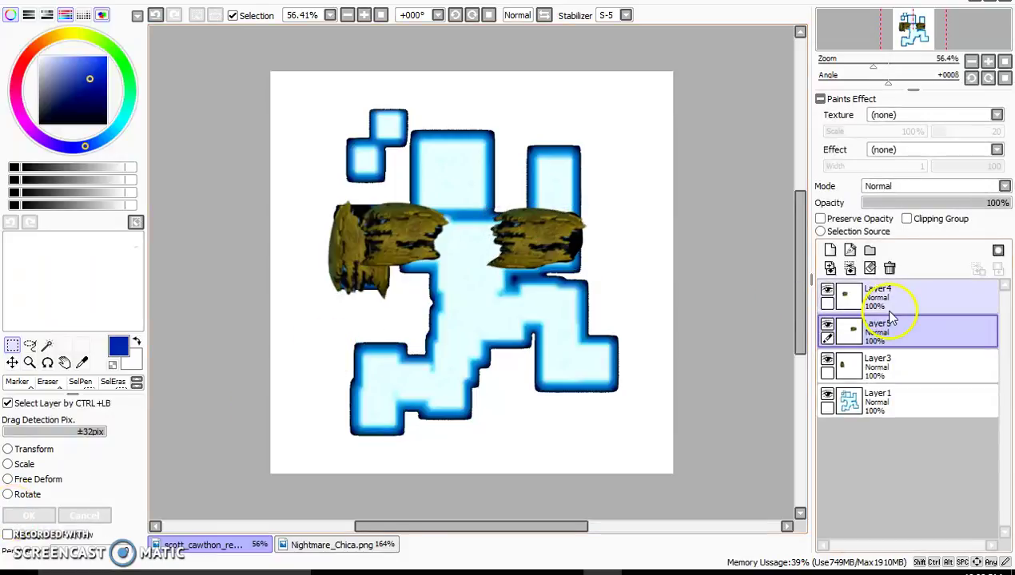
left_click(850, 268)
left_click(849, 268)
left_click(830, 252)
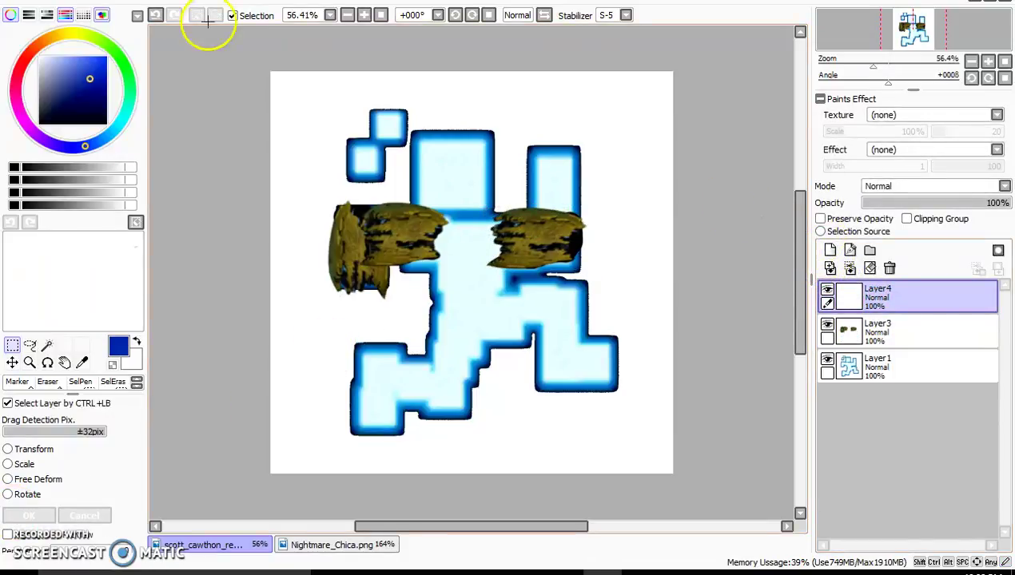
Step: Paste another copy of the forearm shell, move it over the figure's raised forearm and apply the transformation
left_click(80, 84)
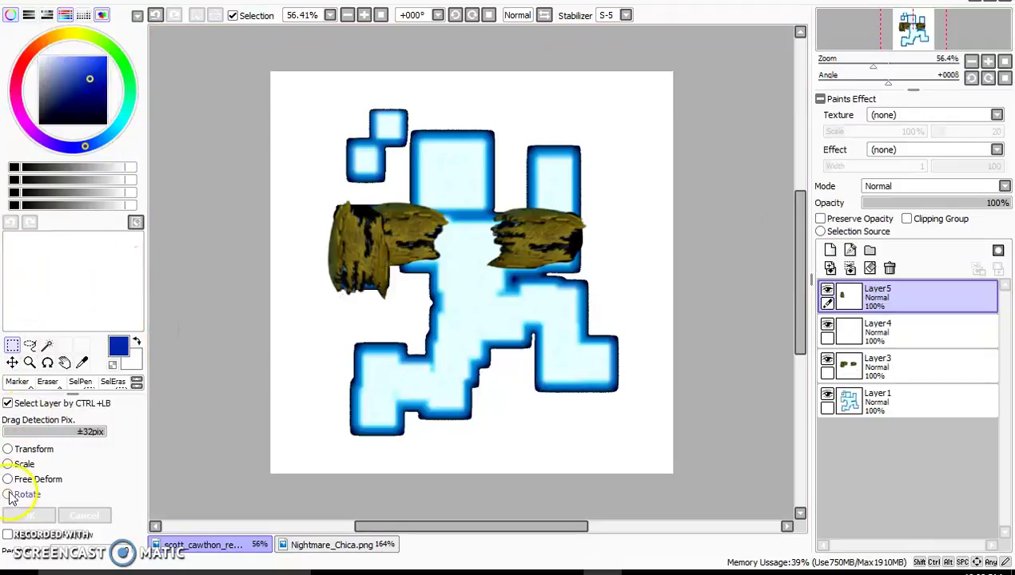
left_click(6, 452)
left_click_drag(385, 215, 577, 154)
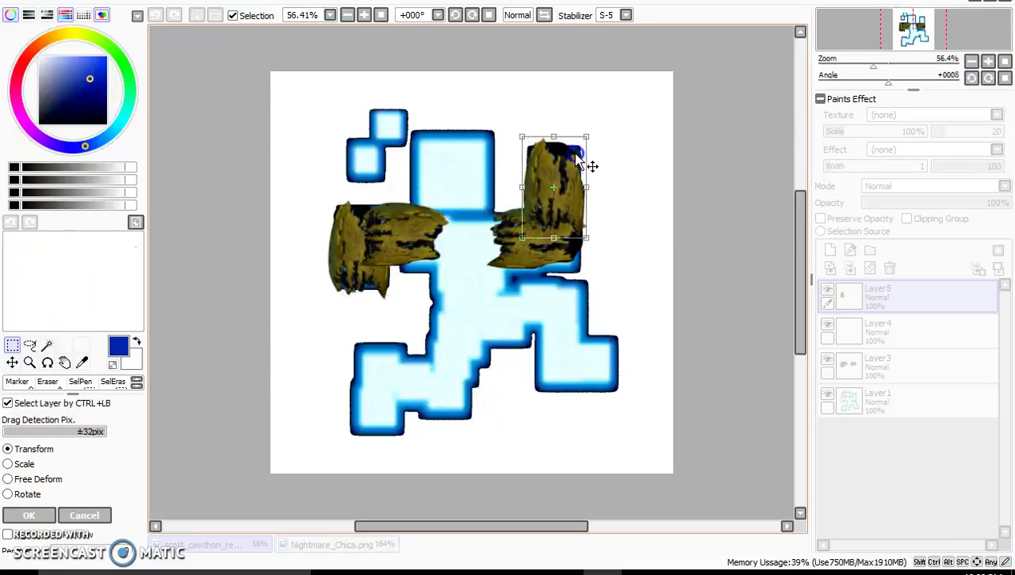
left_click(33, 515)
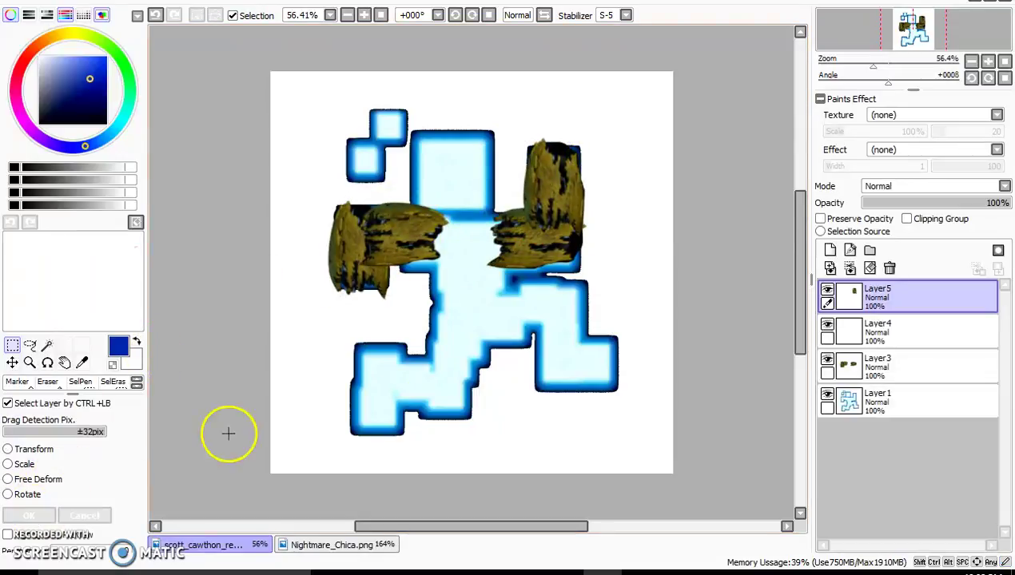
Step: Merge the raised forearm's shell down into Layer3 and add a fresh layer on top
left_click(849, 269)
left_click(849, 269)
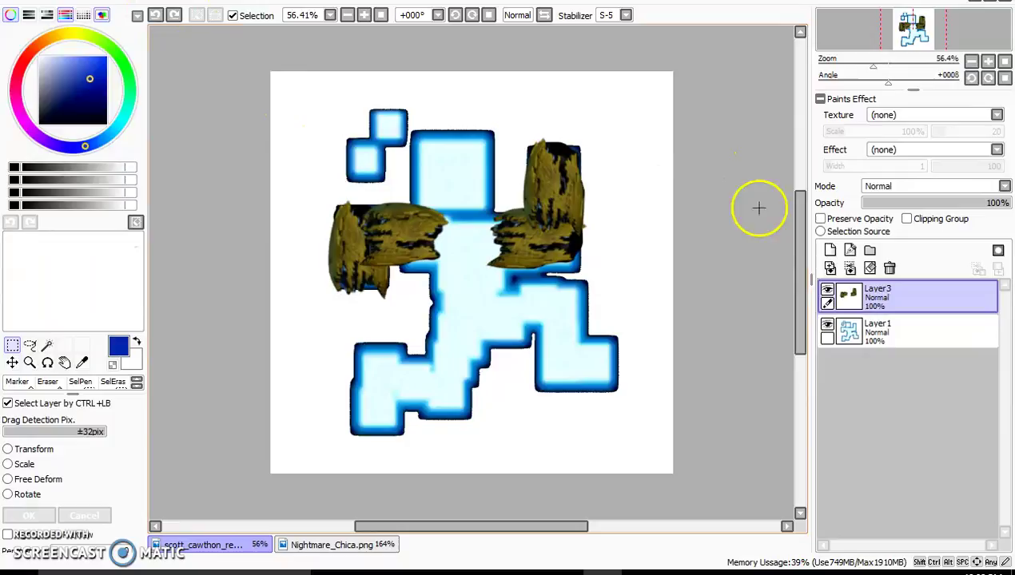
left_click(829, 250)
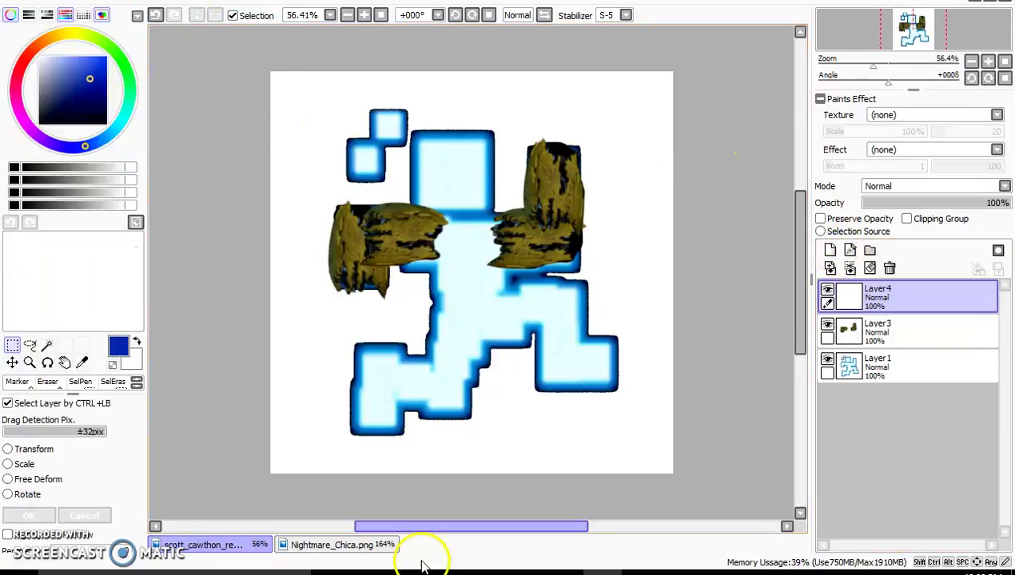
Step: Open the NightmareMangle image from the Pictures folder
left_click(372, 545)
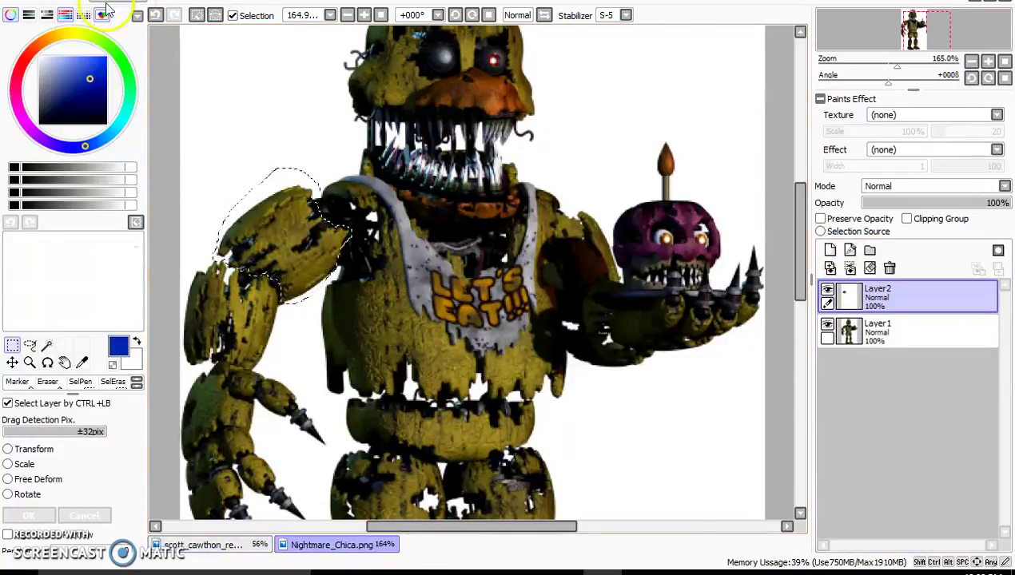
left_click(36, 4)
left_click(49, 29)
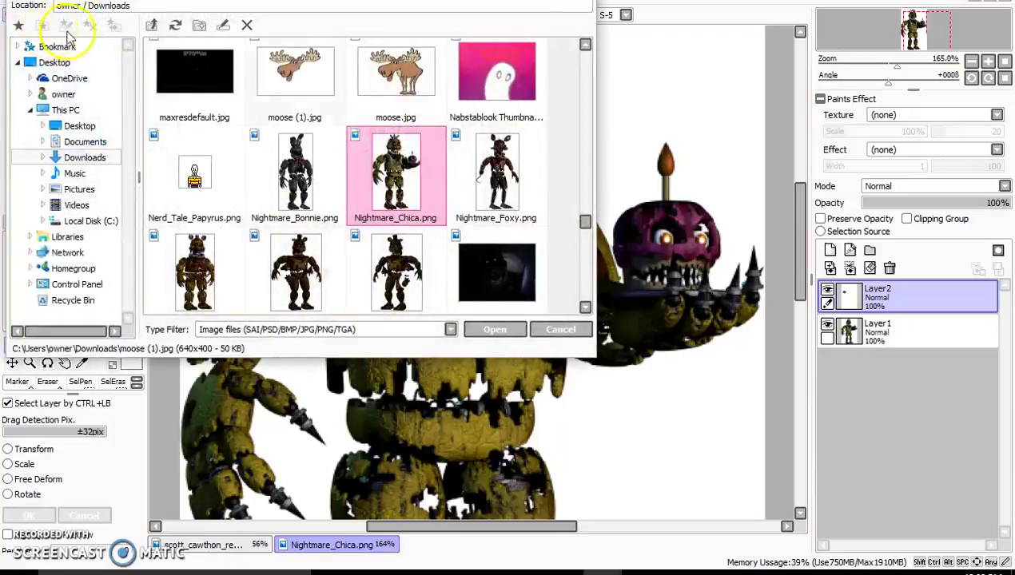
left_click_drag(584, 224, 596, 50)
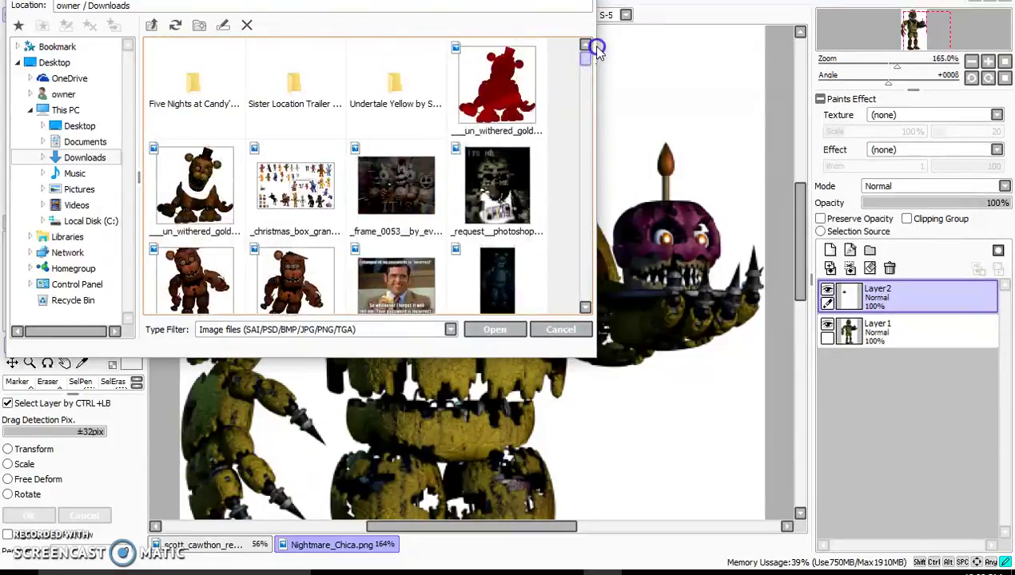
left_click(80, 189)
left_click_drag(584, 70, 595, 206)
left_click(318, 200)
double_click(319, 198)
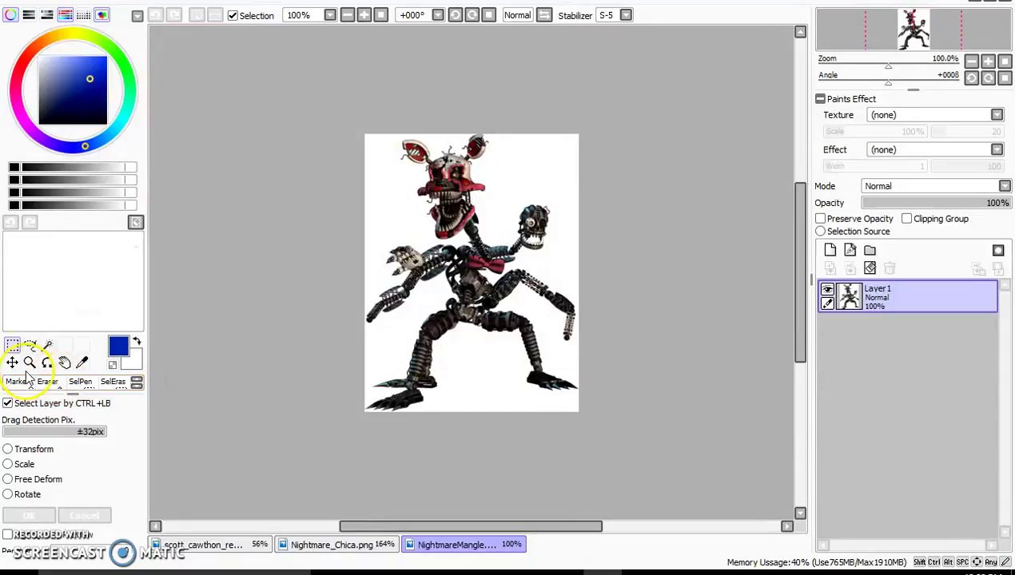
Step: Try to mark Mangle's small endoskeleton head with the selection pen at size 20, then undo the marking
left_click(29, 344)
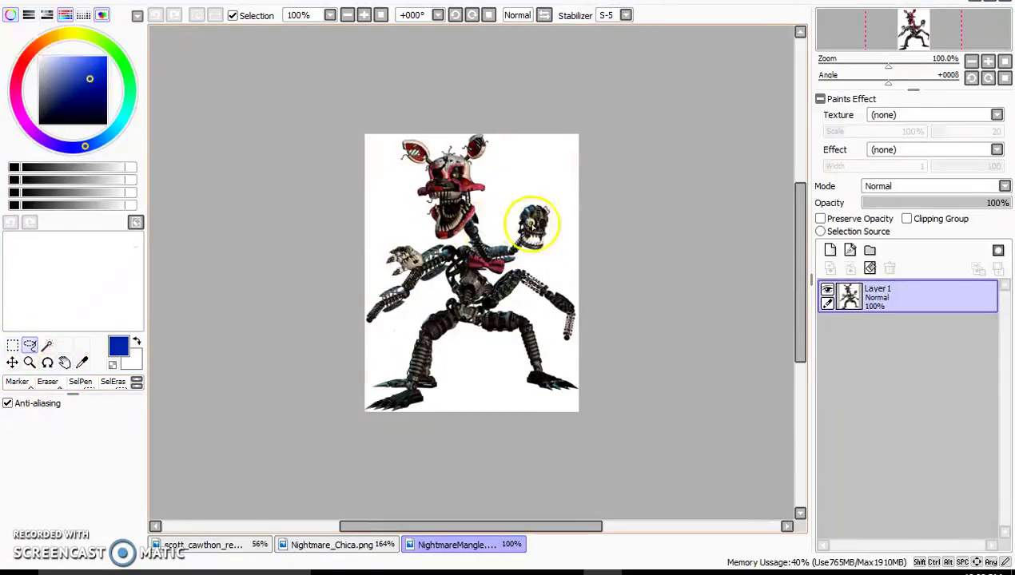
mouse_move(888, 63)
left_mouse_down()
mouse_move(918, 72)
mouse_move(907, 67)
left_mouse_up()
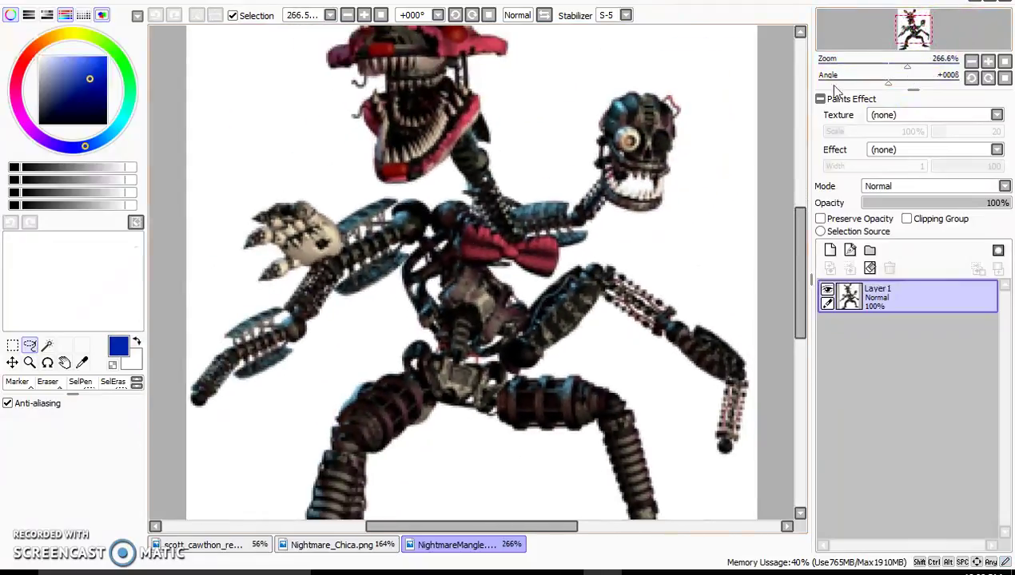
left_click(80, 382)
mouse_move(619, 182)
left_mouse_down()
mouse_move(647, 193)
mouse_move(659, 165)
mouse_move(670, 105)
mouse_move(619, 104)
left_mouse_up()
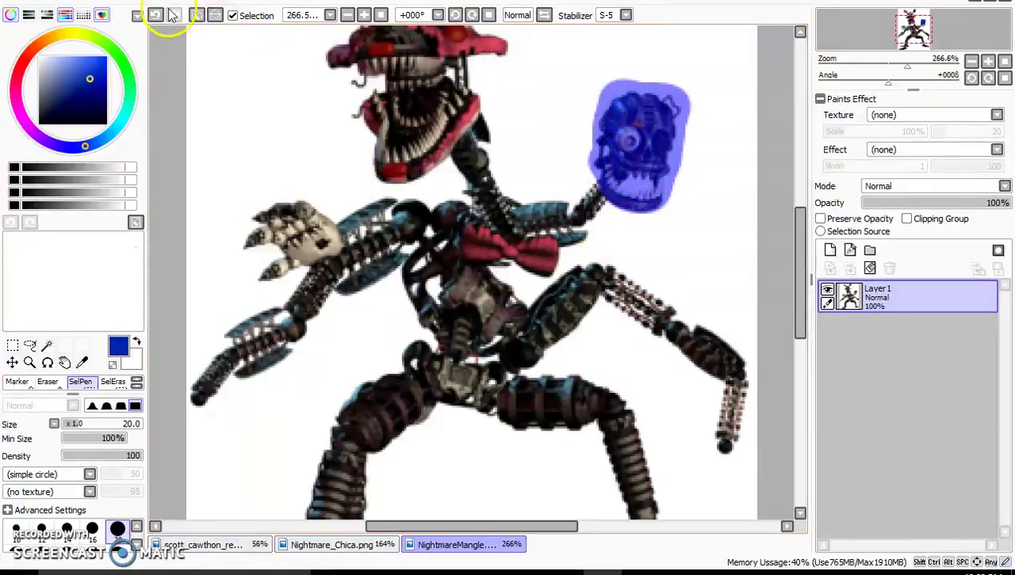
left_click(158, 16)
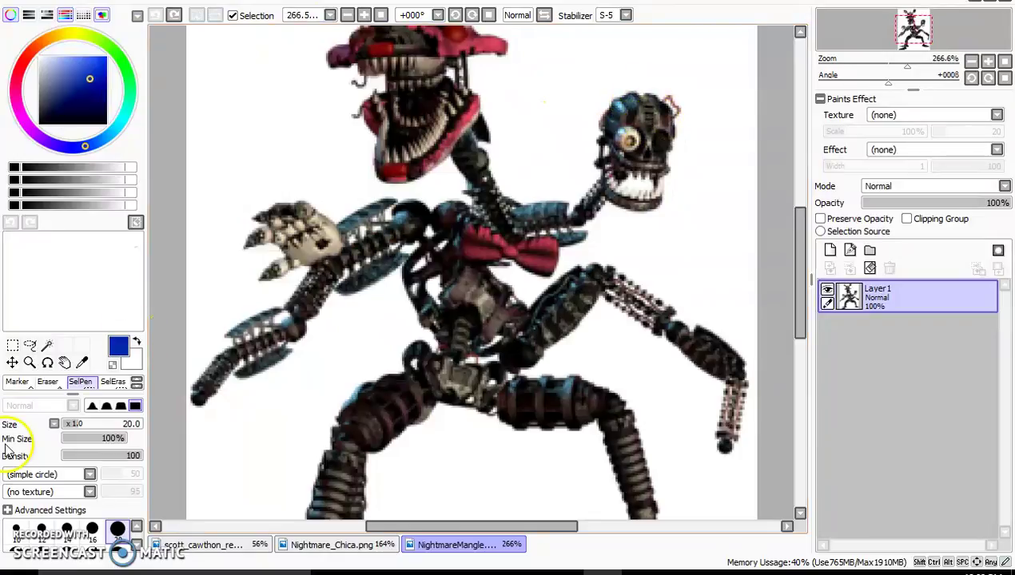
Step: Set the selection pen to size 12 and mark the eye of the small endoskeleton head
left_click(42, 529)
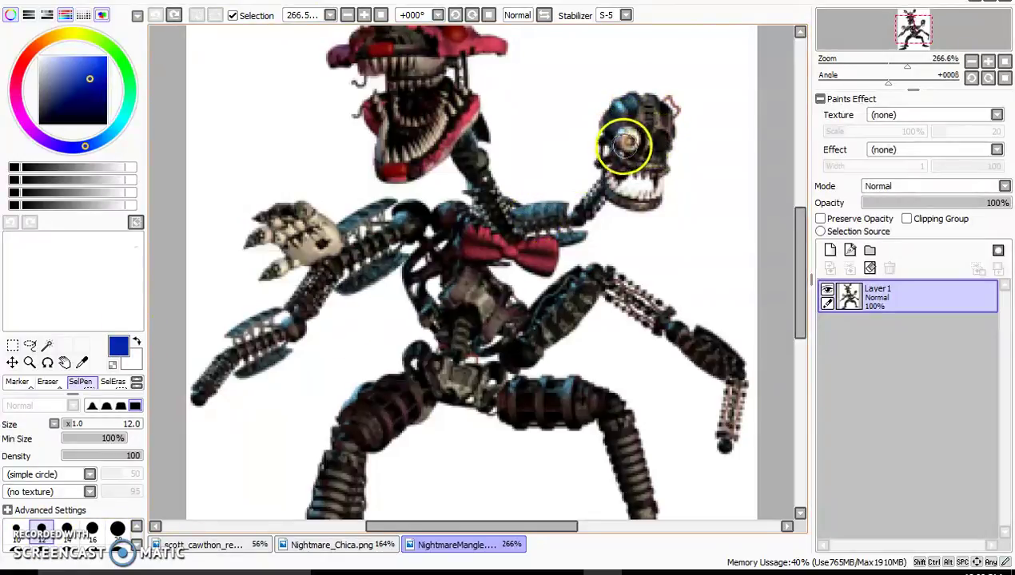
left_click(627, 140)
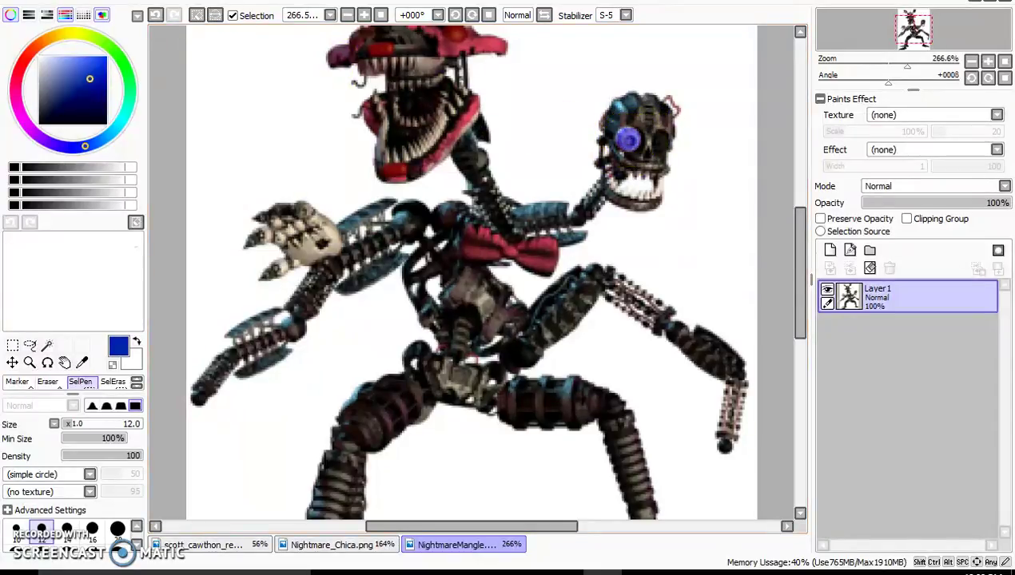
Step: Copy the marked eye onto a new layer and place the duplicate in the empty socket of Mangle's small endoskeleton head
left_click(66, 1)
left_click(80, 66)
left_click(66, 1)
left_click(80, 82)
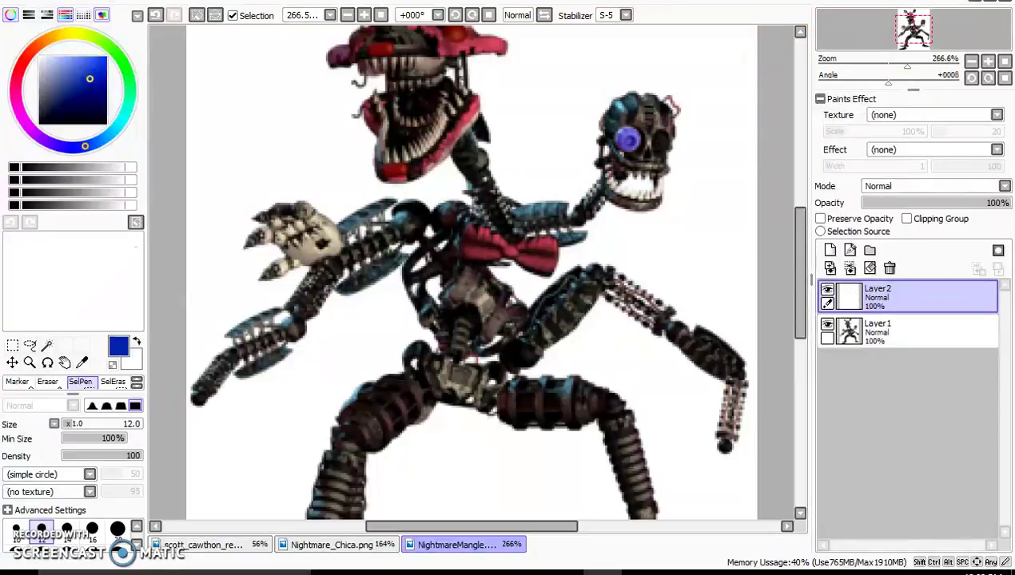
left_click(12, 363)
left_click(8, 449)
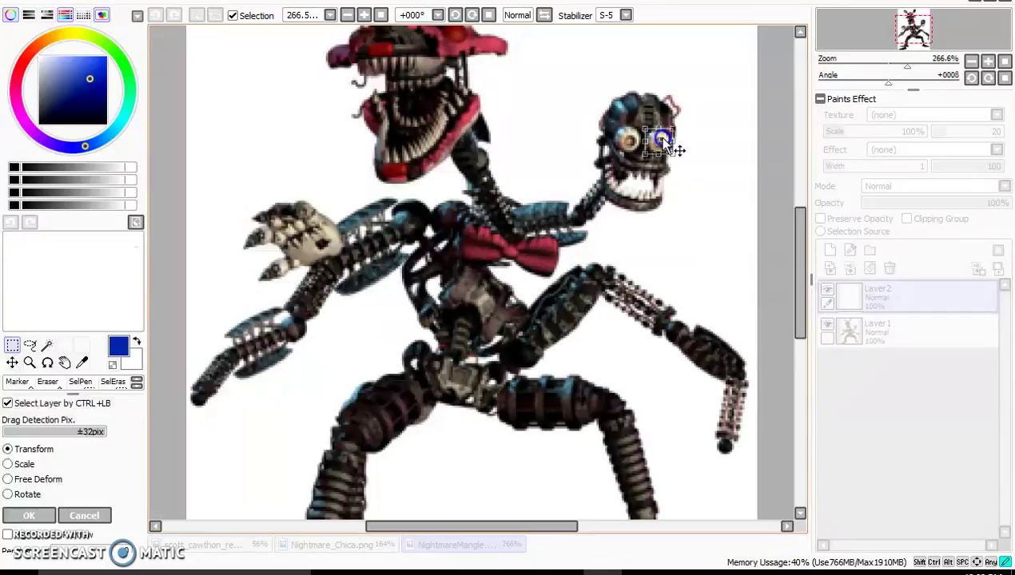
left_click(24, 515)
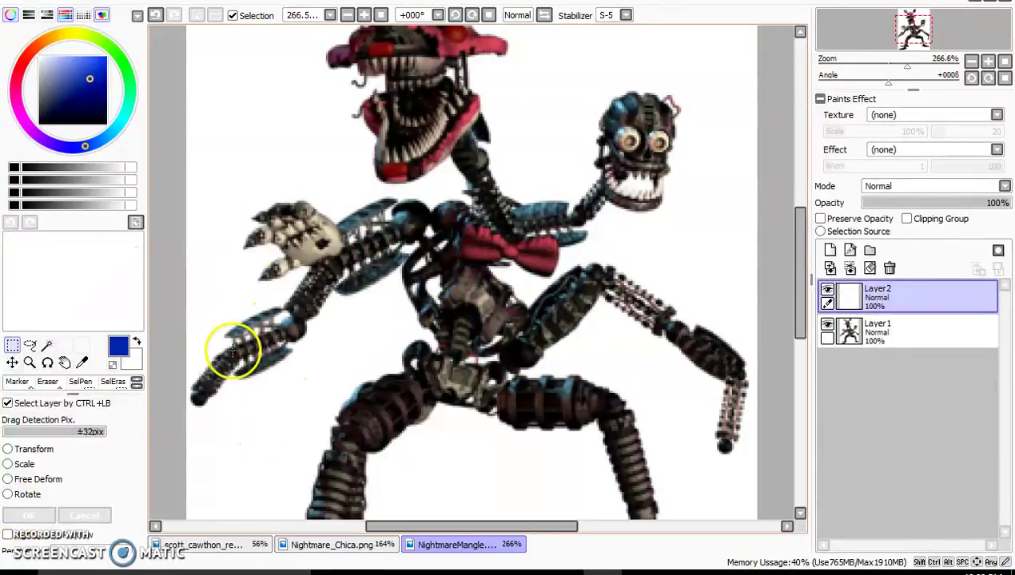
Step: Mark the whole small endoskeleton head with the selection pen at size 12, then copy and paste it as a new layer
left_click(80, 381)
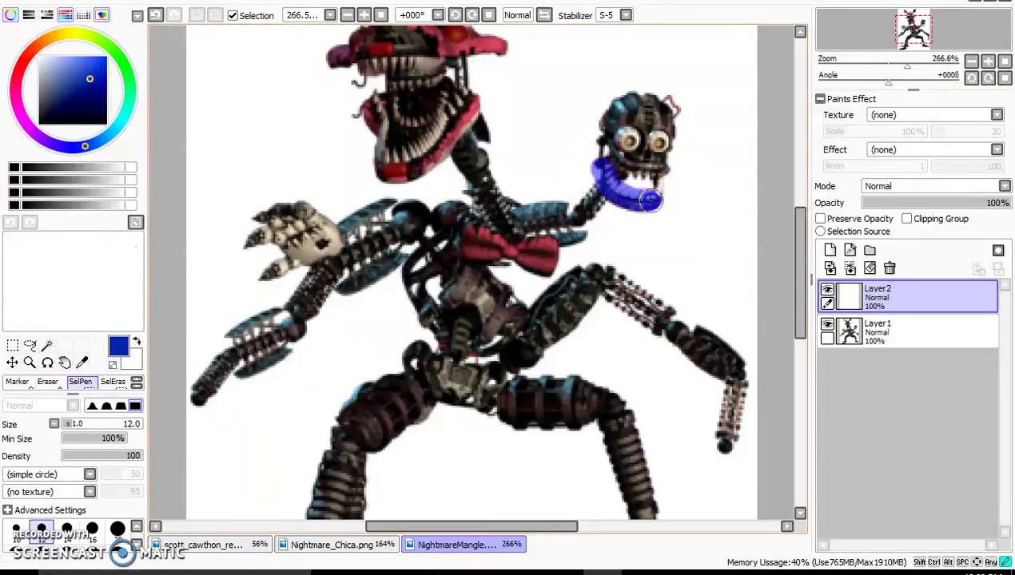
mouse_move(650, 200)
left_mouse_down()
mouse_move(672, 166)
mouse_move(672, 105)
left_mouse_up()
mouse_move(634, 77)
left_mouse_down()
mouse_move(600, 102)
mouse_move(598, 154)
mouse_move(633, 183)
mouse_move(657, 171)
mouse_move(646, 74)
mouse_move(628, 147)
mouse_move(626, 89)
left_mouse_up()
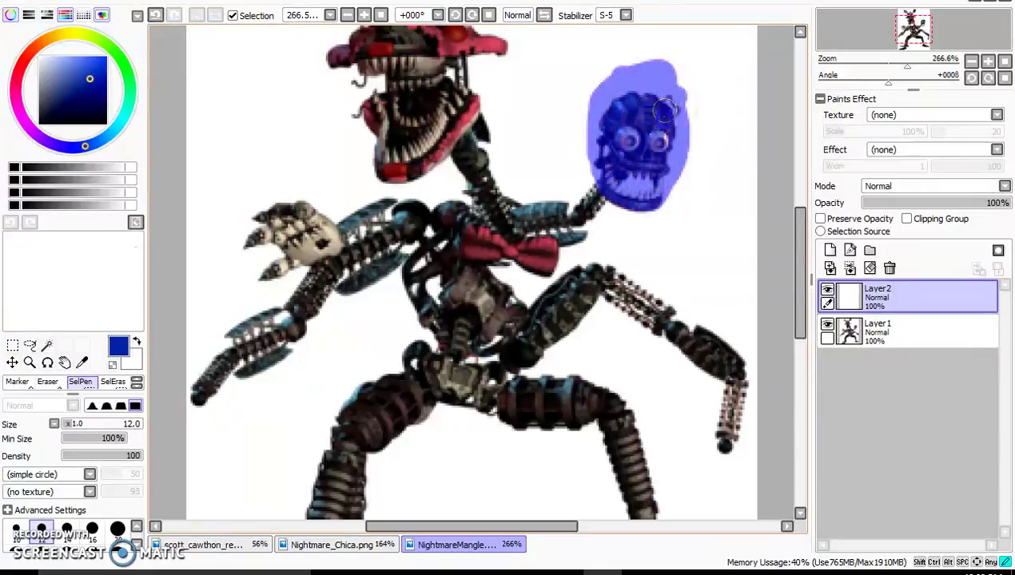
left_click(76, 2)
left_click(84, 67)
left_click(76, 2)
left_click(80, 80)
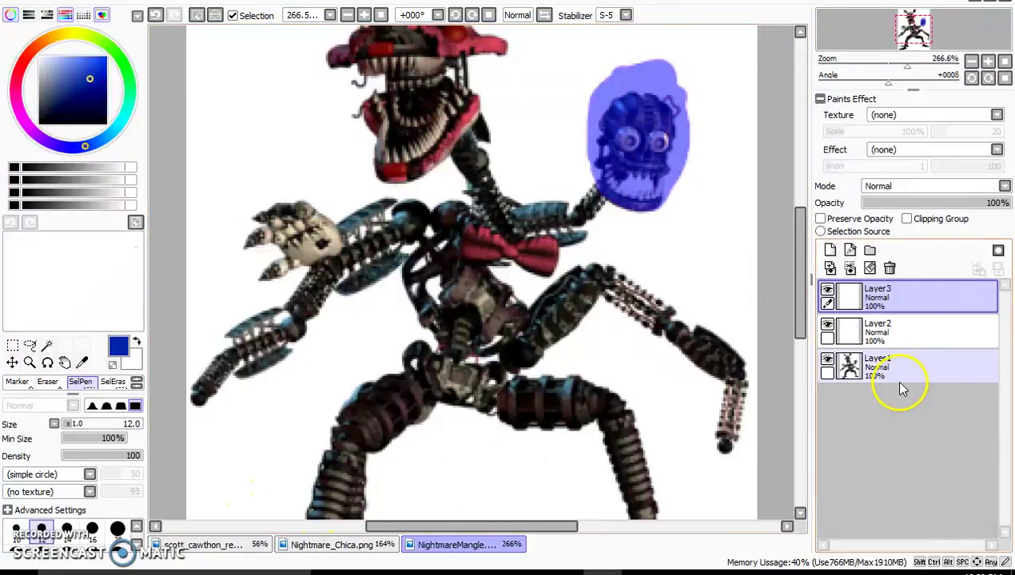
Step: Switch to the scott_cawthon image, merge the empty top layer down and paste the copied piece as a new layer
left_click(264, 545)
left_click(289, 545)
left_click(260, 546)
left_click(850, 268)
left_click(830, 250)
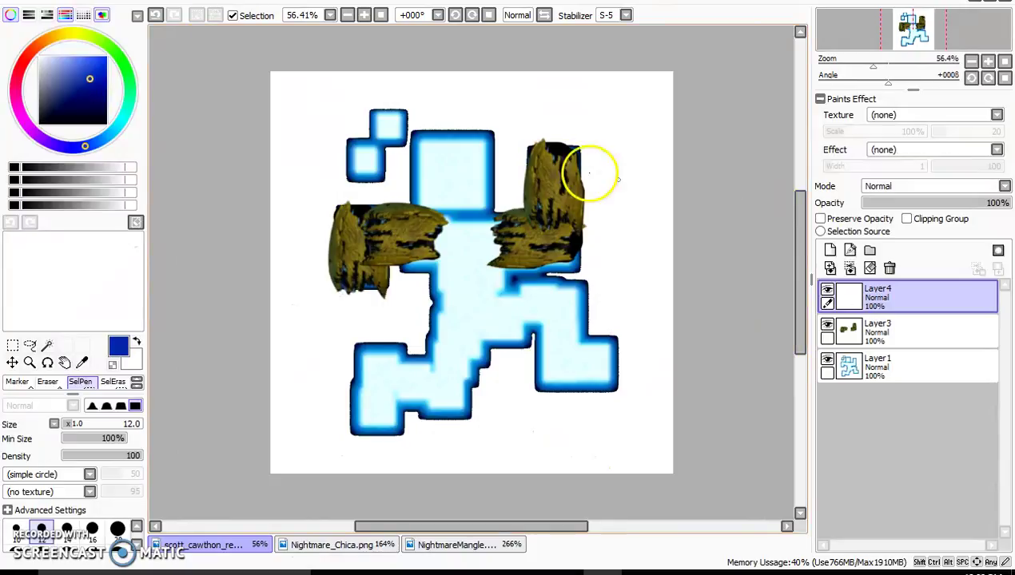
left_click(851, 268)
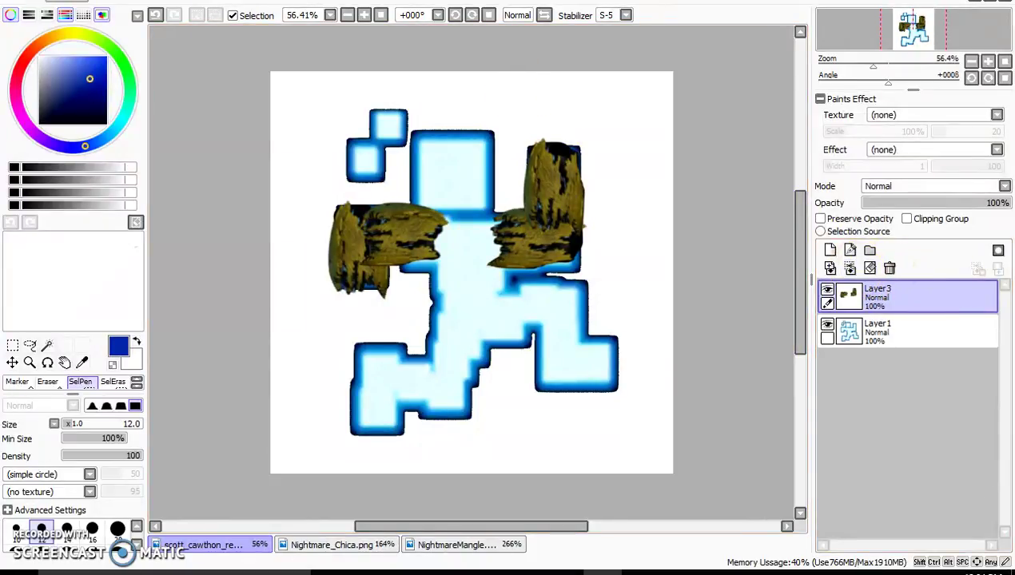
left_click(90, 85)
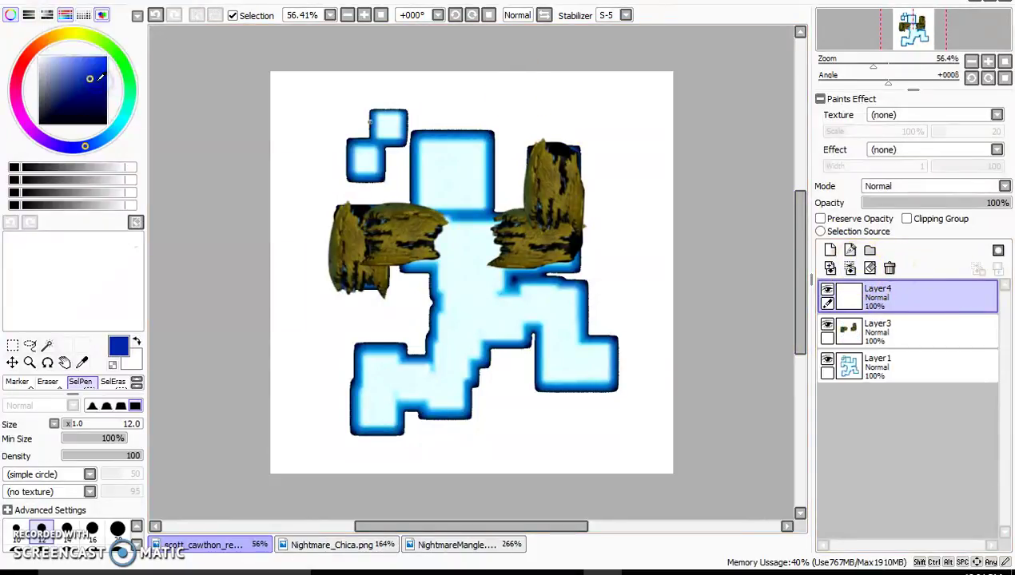
Step: Try to enlarge the pasted Mangle piece with Transform above the sprite's head, then undo the transform
left_click(12, 346)
left_click(7, 450)
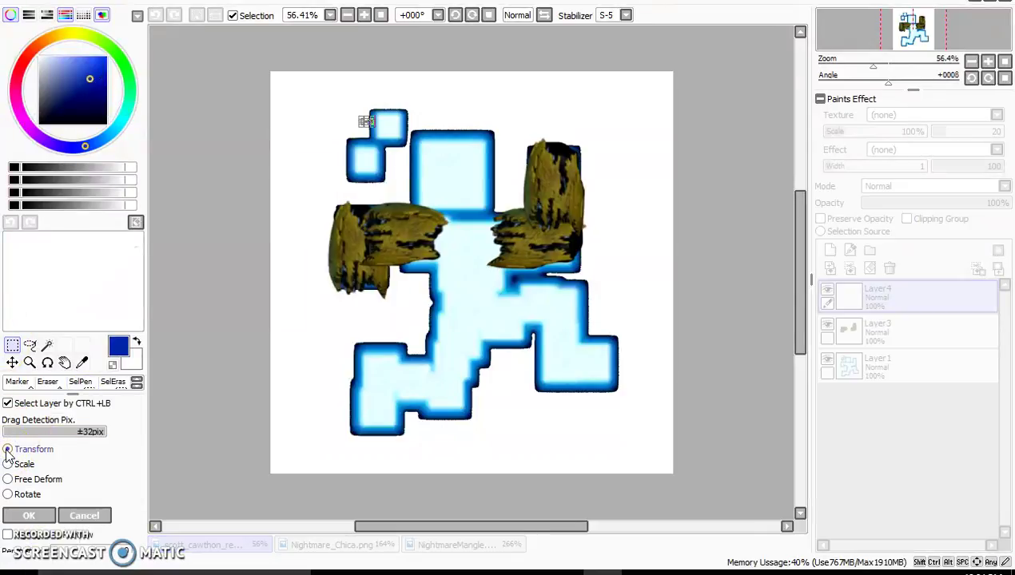
left_click_drag(371, 116, 510, 30)
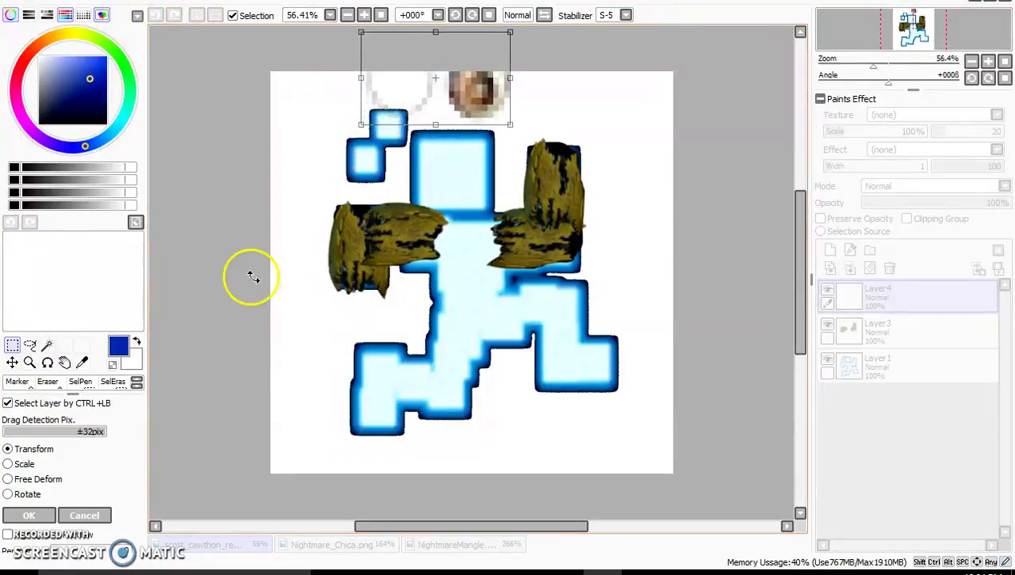
left_click(29, 515)
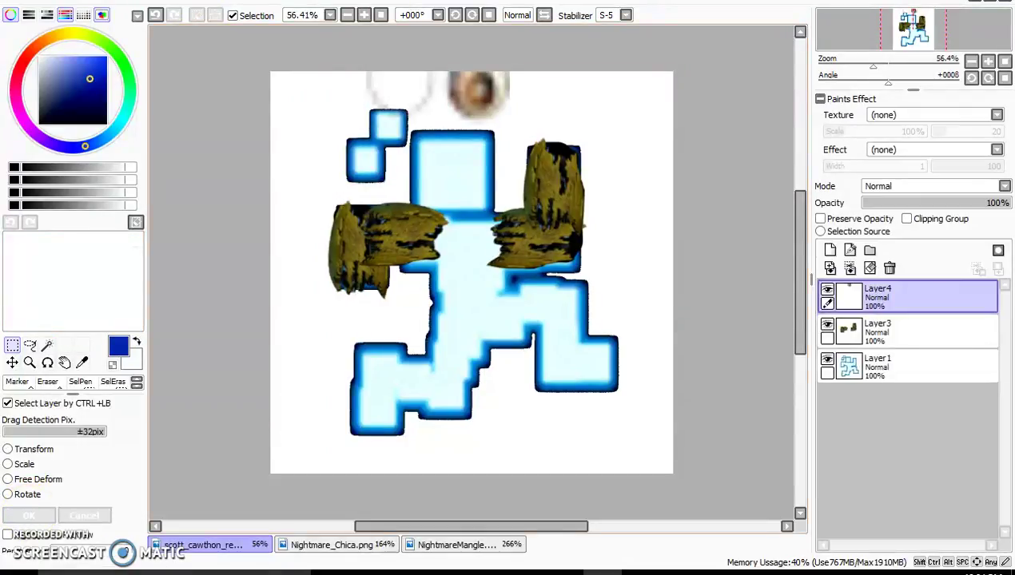
left_click(155, 16)
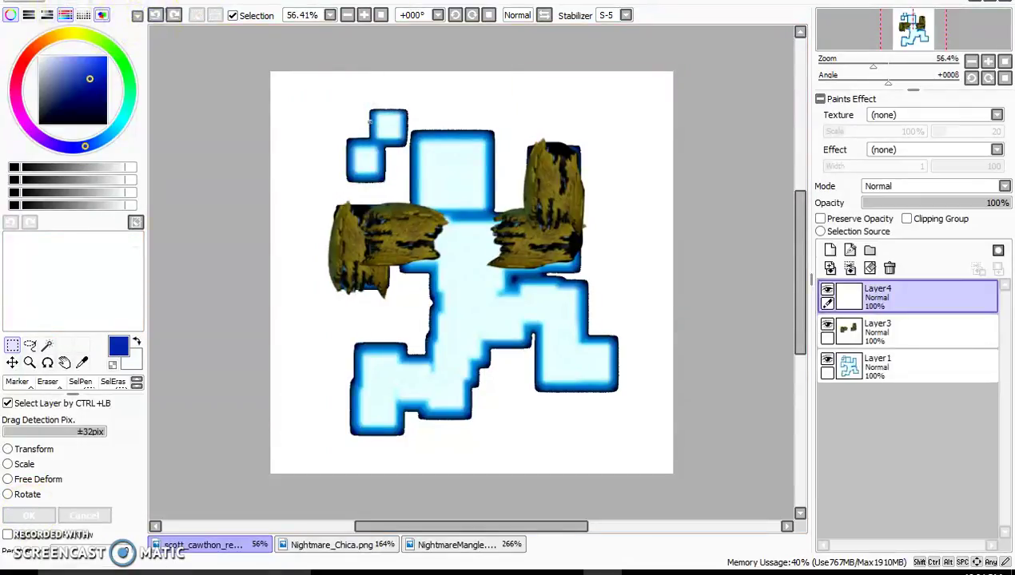
Step: Open the fnaf_photoshop_resources update 4 endoskeletons sheet from the Downloads folder
left_click(32, 3)
left_click(45, 28)
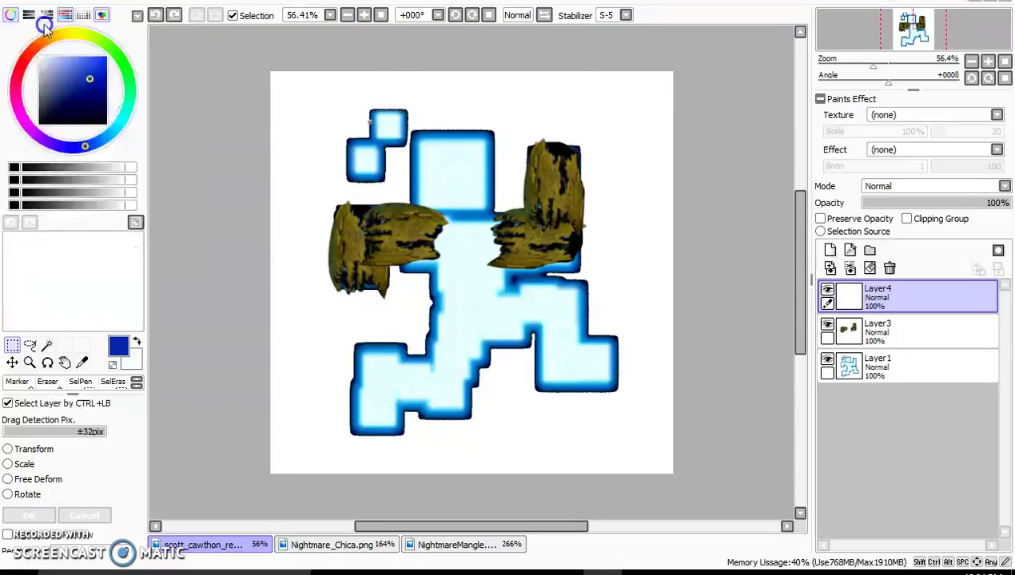
left_click_drag(587, 214, 572, 307)
left_click_drag(579, 195, 585, 64)
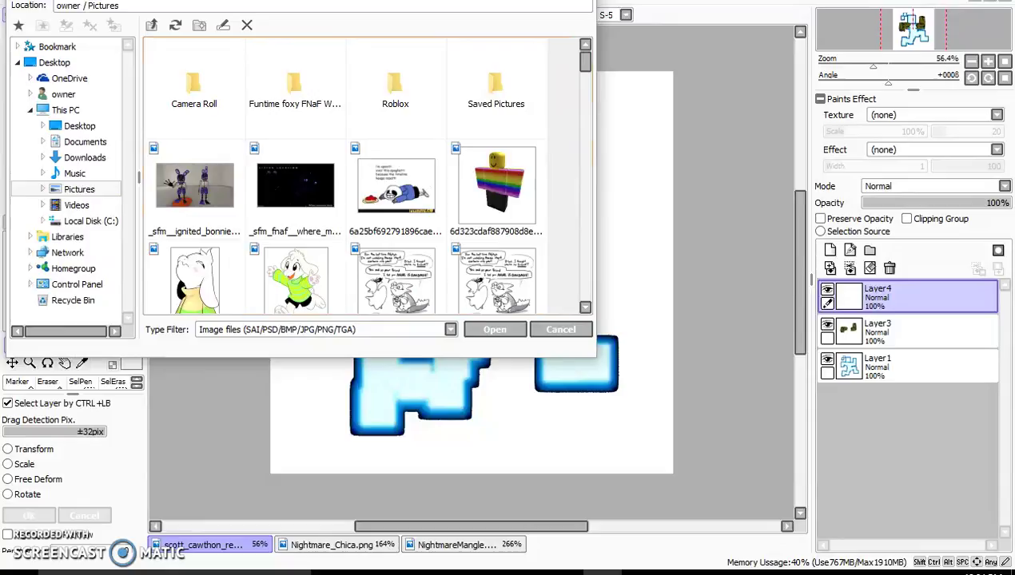
left_click(76, 158)
left_click_drag(586, 59, 587, 122)
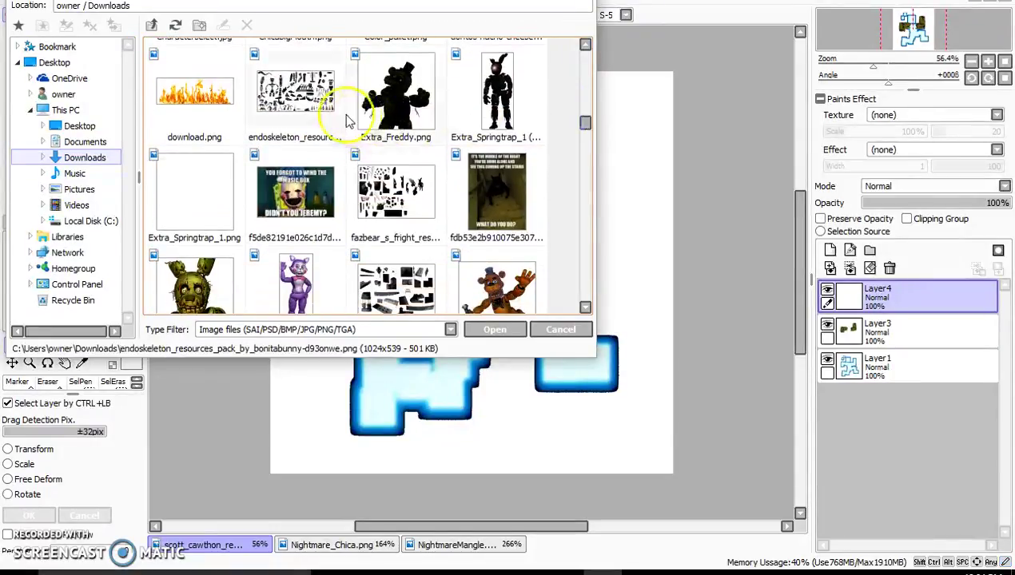
left_click_drag(588, 131, 584, 149)
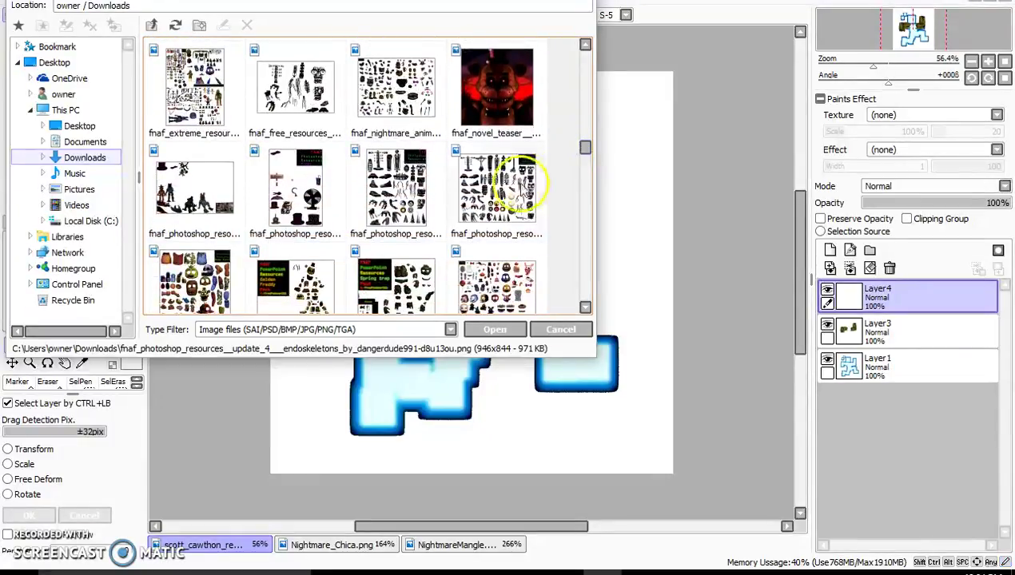
double_click(519, 183)
Step: Mark the one-eyed Nightmare Mangle endoskeleton head with the selection pen at size 50, then copy and paste it as a new layer
left_click(80, 381)
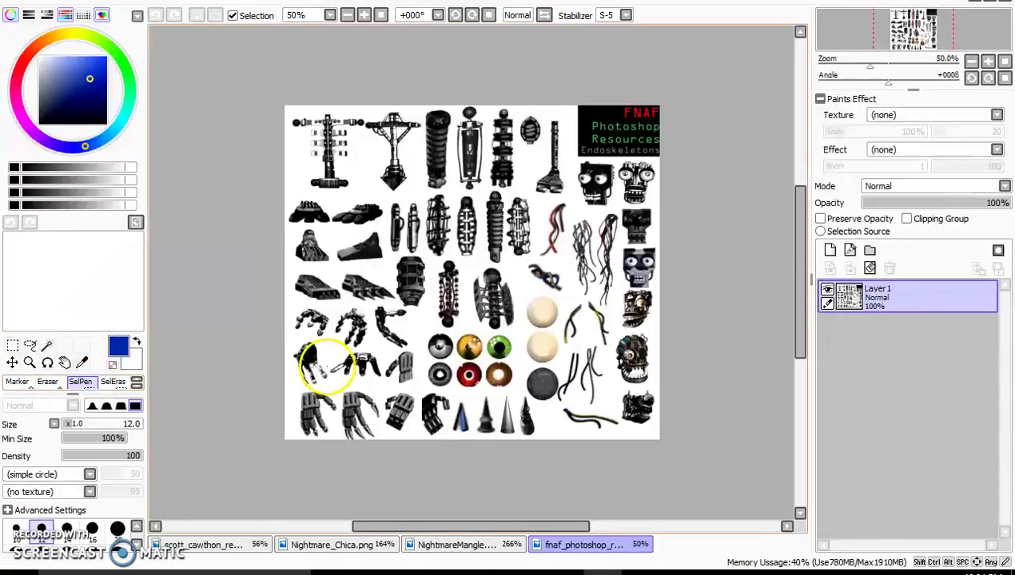
left_click(118, 553)
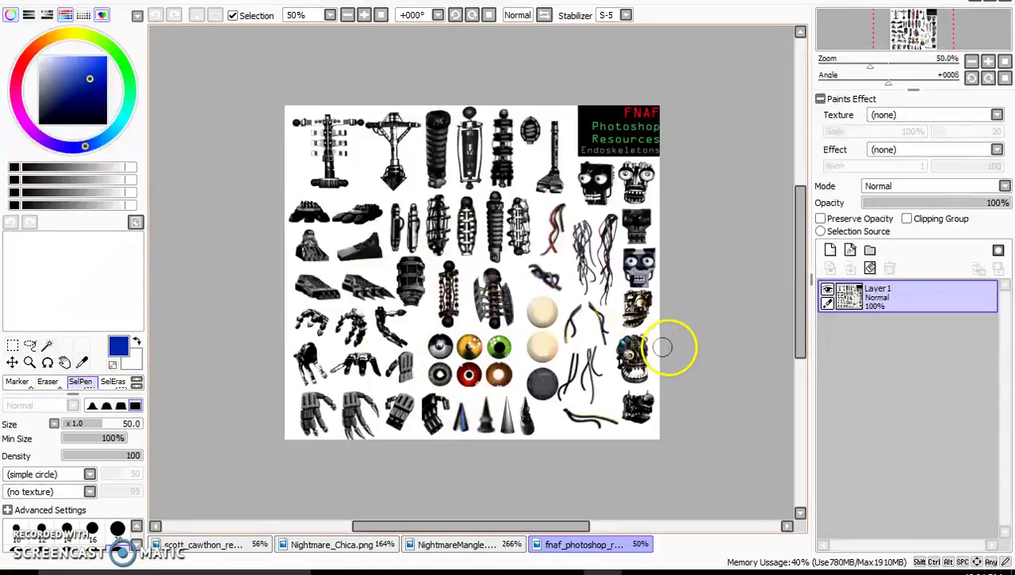
left_click(626, 342)
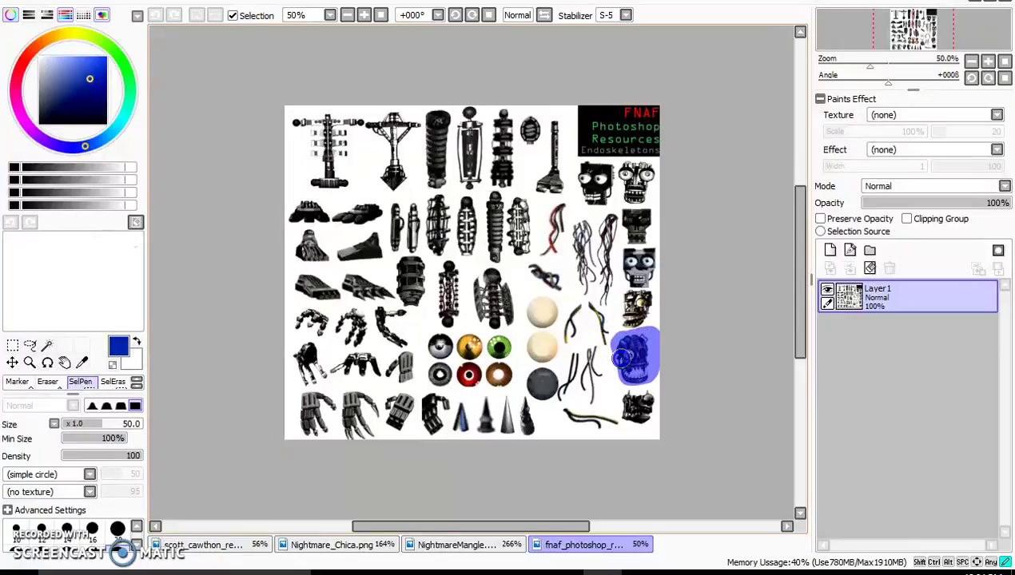
left_click_drag(621, 360, 621, 370)
left_click(83, 2)
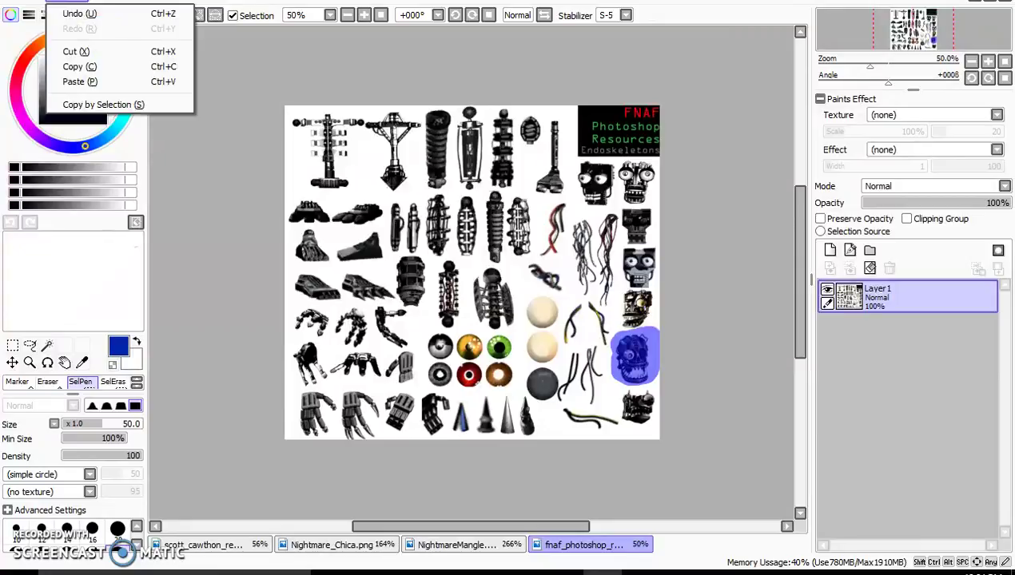
left_click(99, 68)
left_click(76, 2)
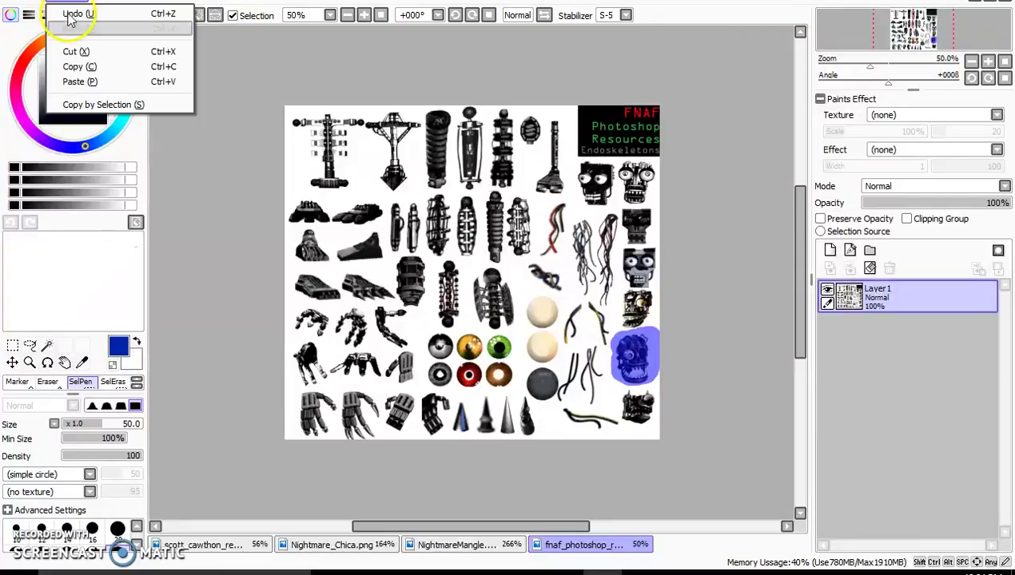
left_click(80, 82)
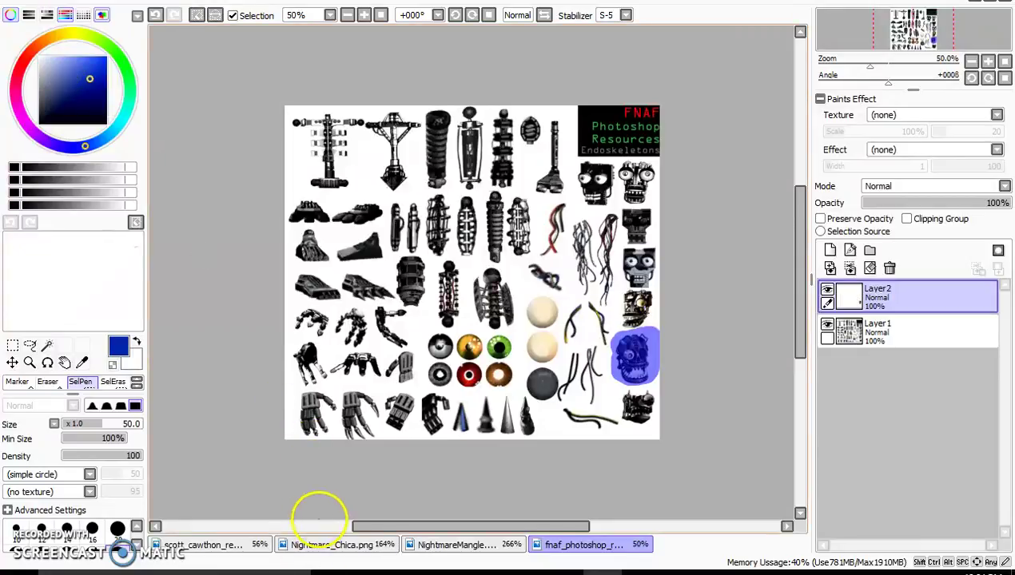
Step: Return to the scott_cawthon image, merge Layer4 down into Layer3 and paste the endoskeleton head as a new layer
left_click(285, 544)
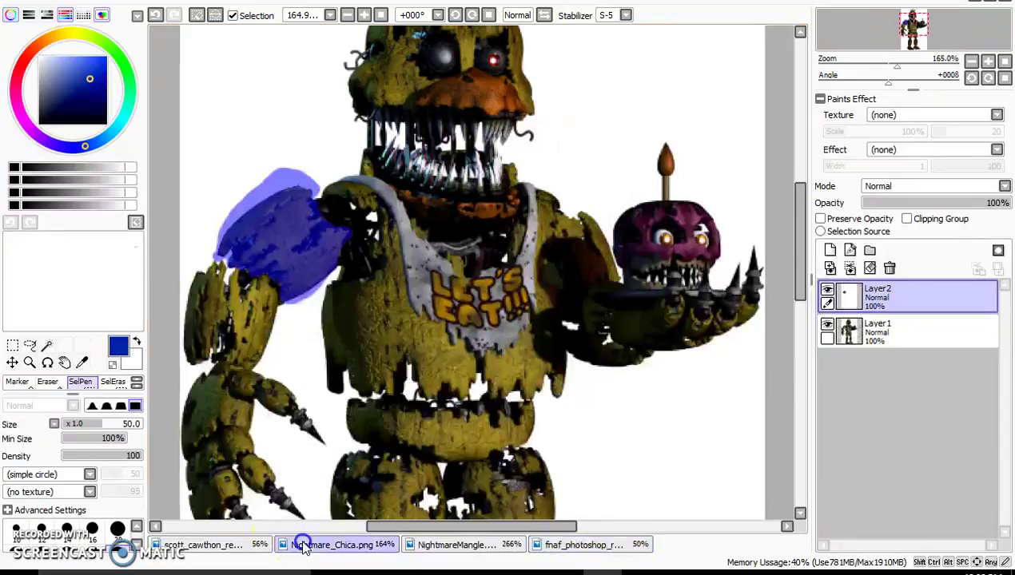
left_click(244, 544)
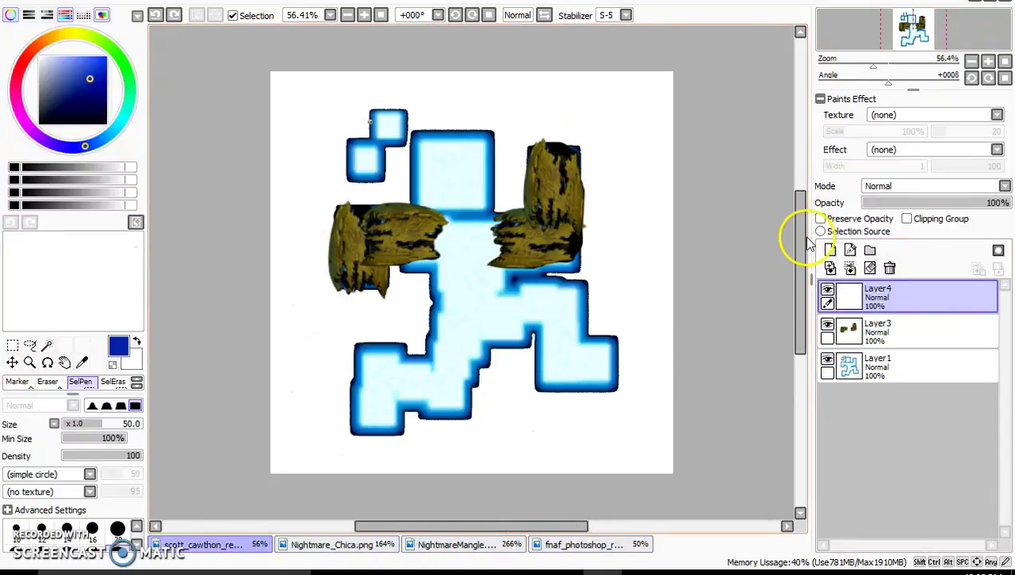
left_click(851, 270)
left_click(74, 2)
left_click(79, 75)
Step: Transform the endoskeleton head, moving and enlarging it to cover the sprite's square head
left_click(12, 346)
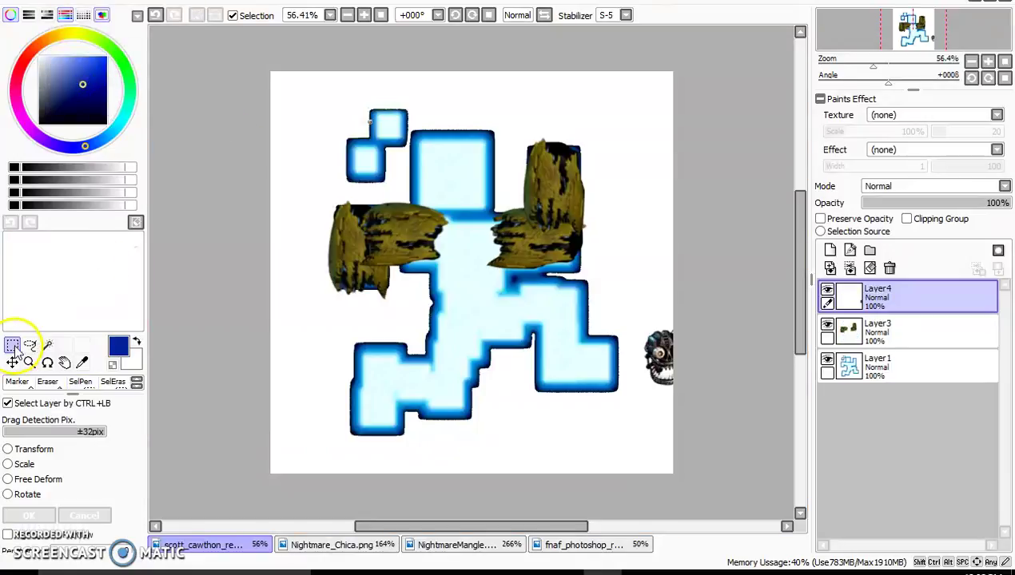
left_click(7, 450)
left_click_drag(675, 336, 422, 209)
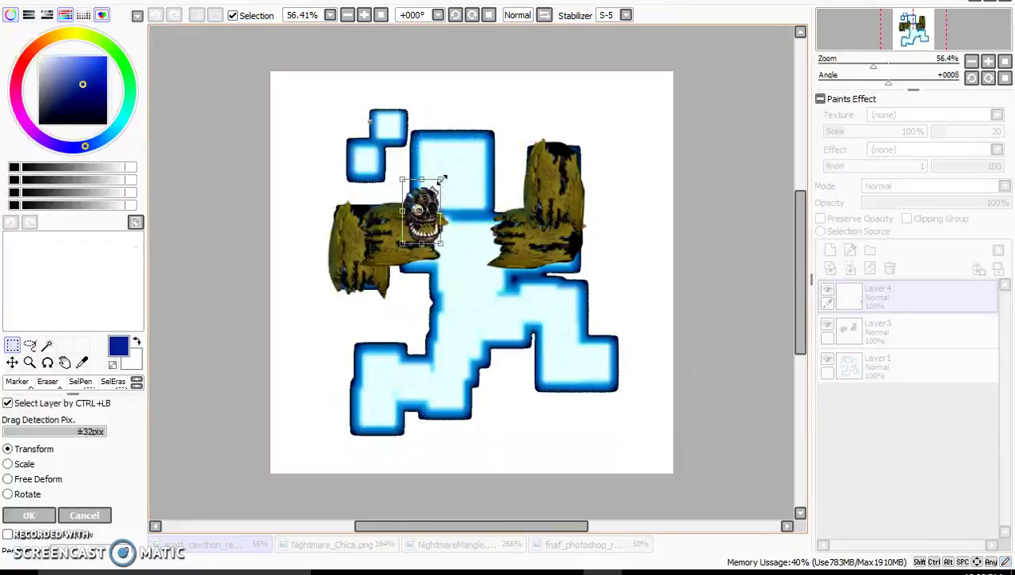
left_click_drag(441, 178, 481, 134)
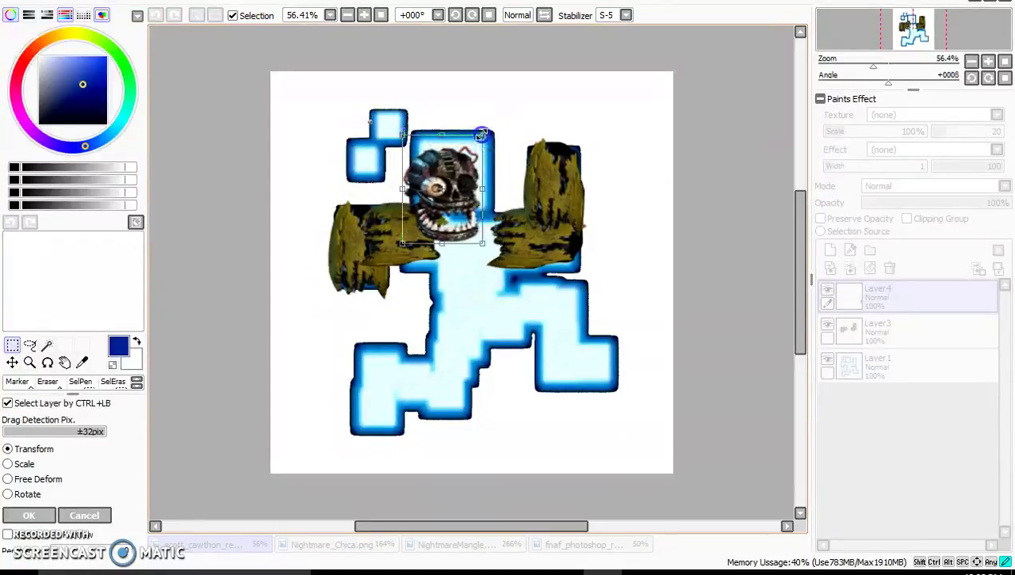
left_click_drag(479, 174, 488, 164)
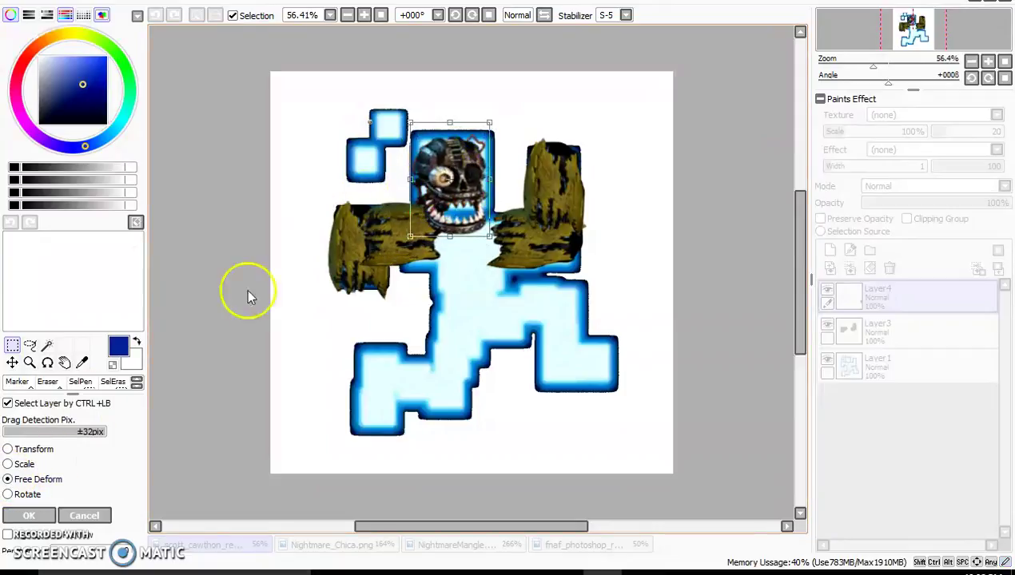
Step: Reshape the endoskeleton head with Free Deform, widening its upper part to fit the sprite's head block, and apply it
left_click_drag(476, 162, 491, 151)
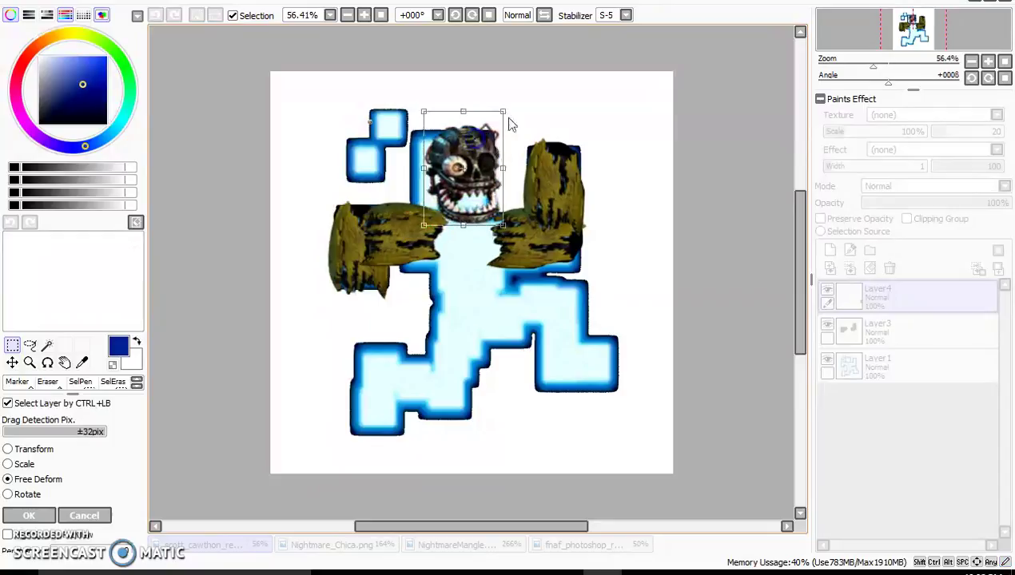
mouse_move(505, 109)
left_mouse_down()
mouse_move(525, 104)
mouse_move(499, 106)
mouse_move(524, 106)
mouse_move(518, 113)
left_mouse_up()
left_click_drag(425, 115, 401, 106)
left_click_drag(423, 226, 410, 222)
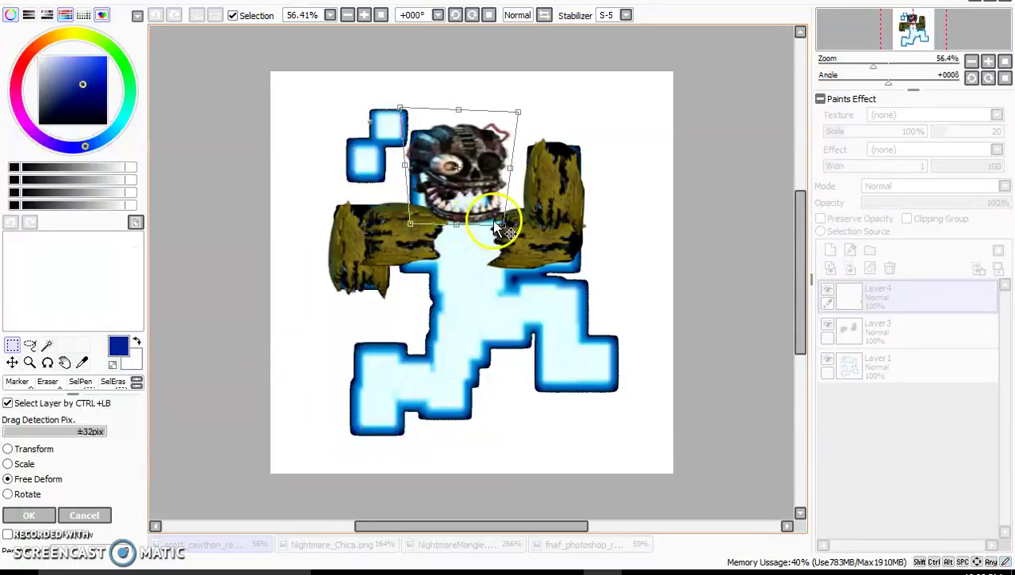
left_click_drag(498, 222, 500, 223)
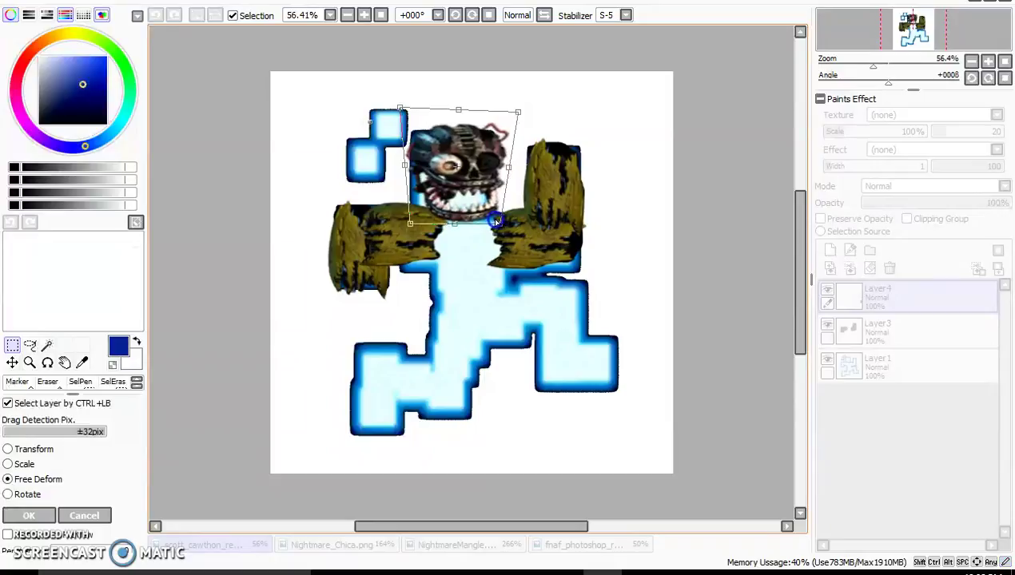
left_click_drag(509, 172, 498, 166)
left_click_drag(507, 116, 501, 111)
left_click_drag(449, 149, 454, 158)
left_click(30, 517)
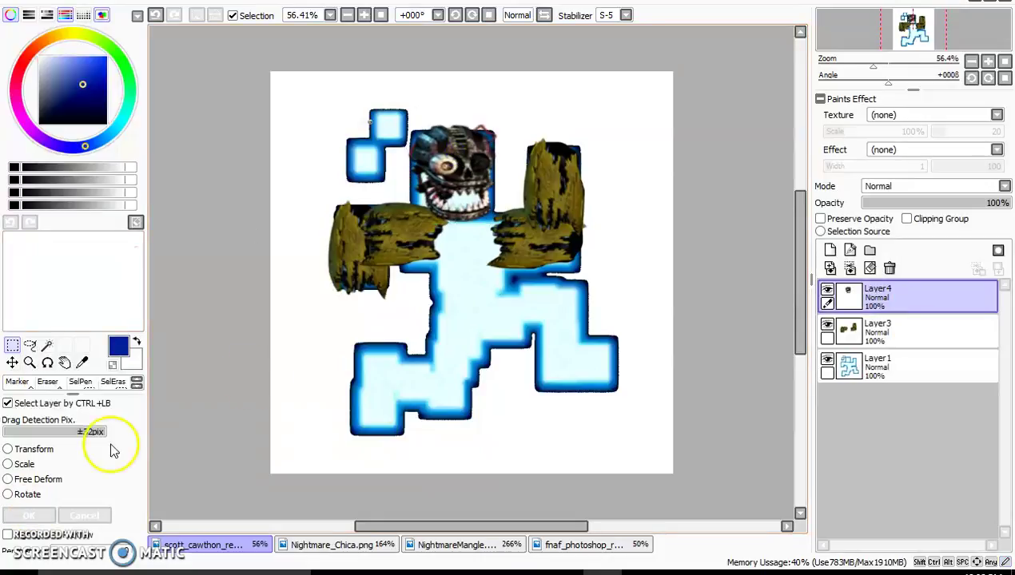
Step: Mark the endoskeleton head's eye with the selection pen at size 50, then copy and paste it as a new layer
left_click(80, 382)
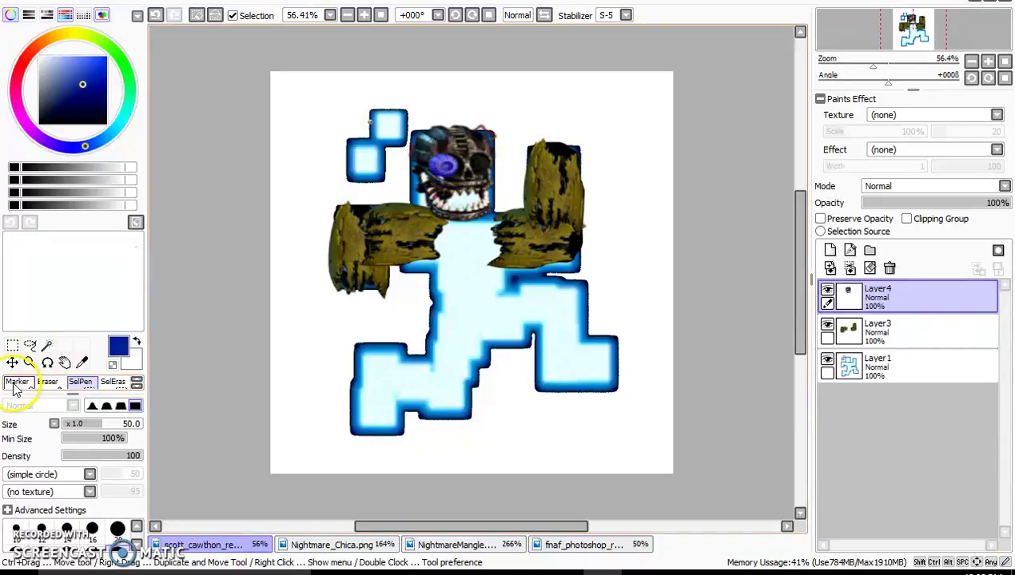
left_click(60, 2)
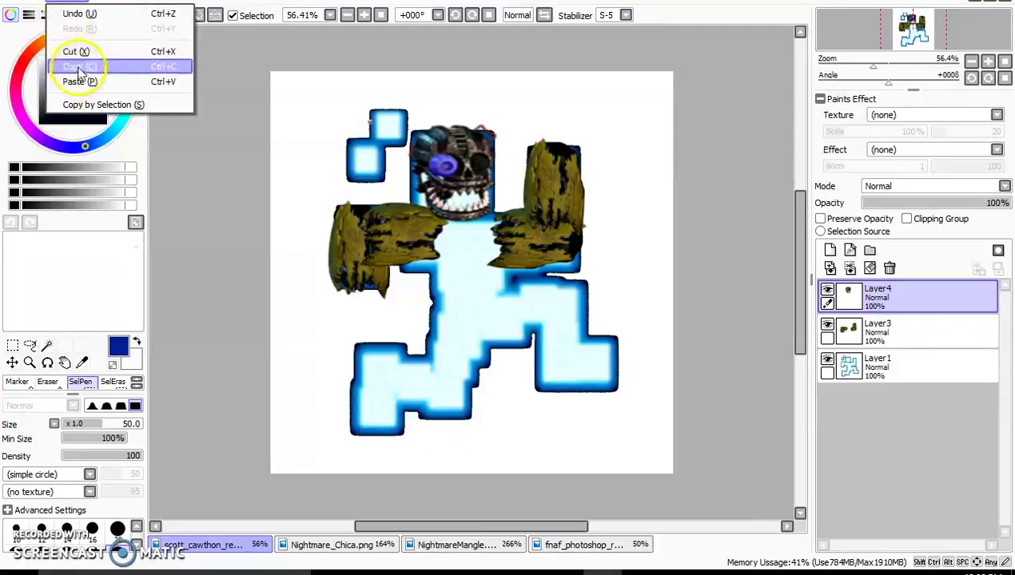
left_click(76, 67)
left_click(60, 1)
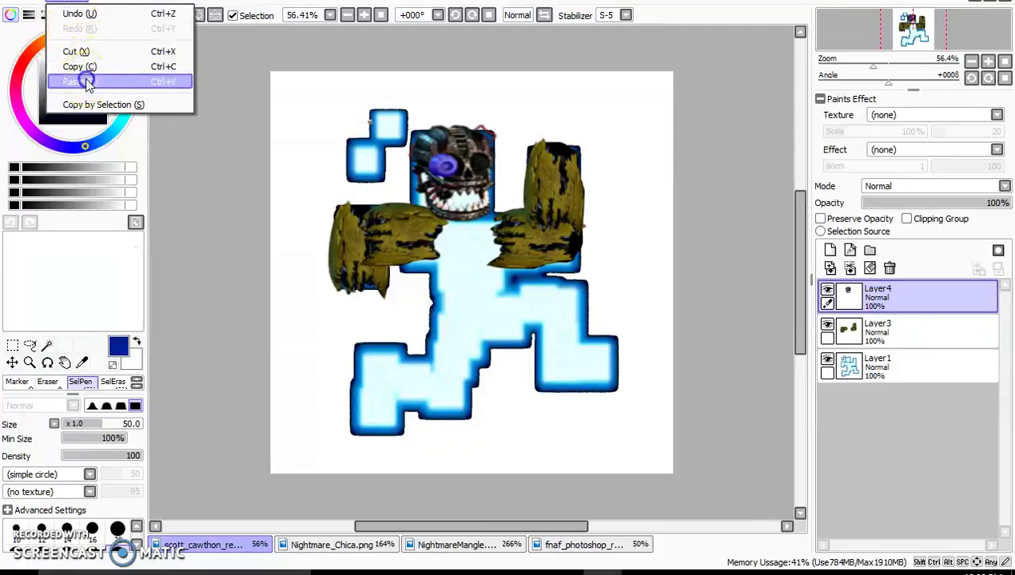
left_click(84, 82)
Step: Move the copied eye into the head's empty socket using Free Deform and apply the placement
key("ctrl+t")
left_click(7, 479)
left_click_drag(464, 140, 450, 164)
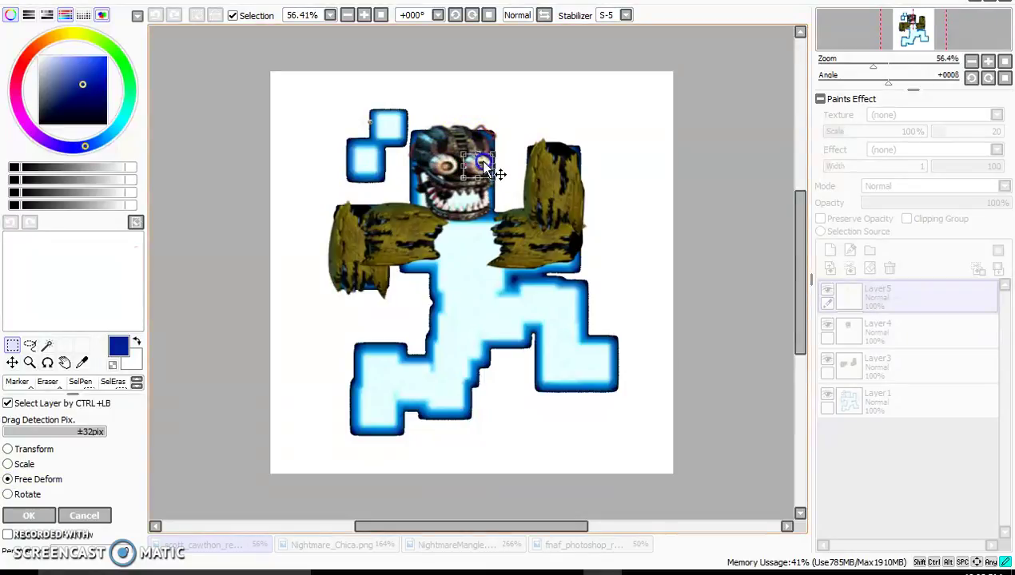
left_click(27, 516)
left_click(522, 354)
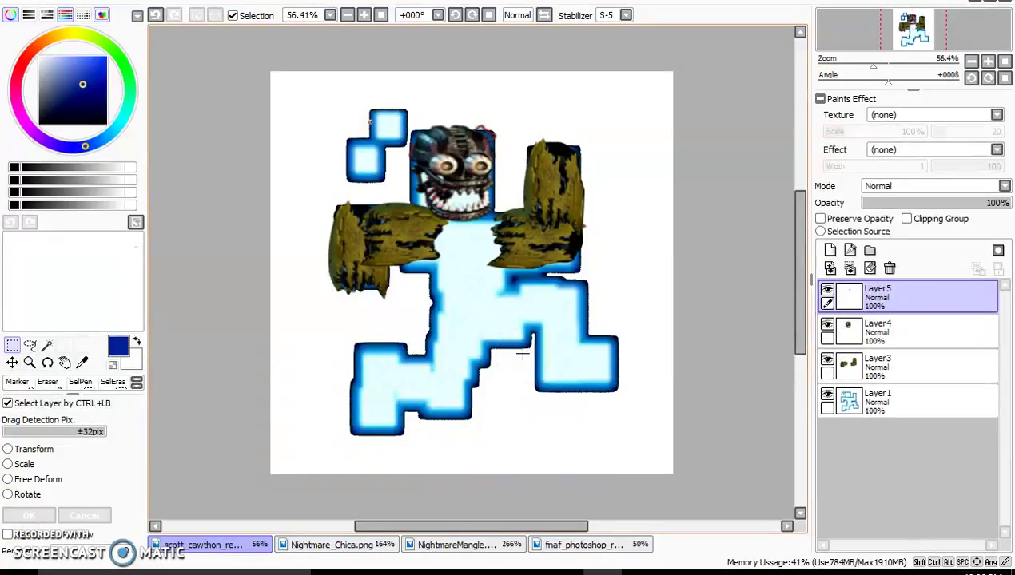
Step: Merge the copied eye and the endoskeleton head down into Layer3 with the arm shells
left_click(850, 269)
left_click(849, 268)
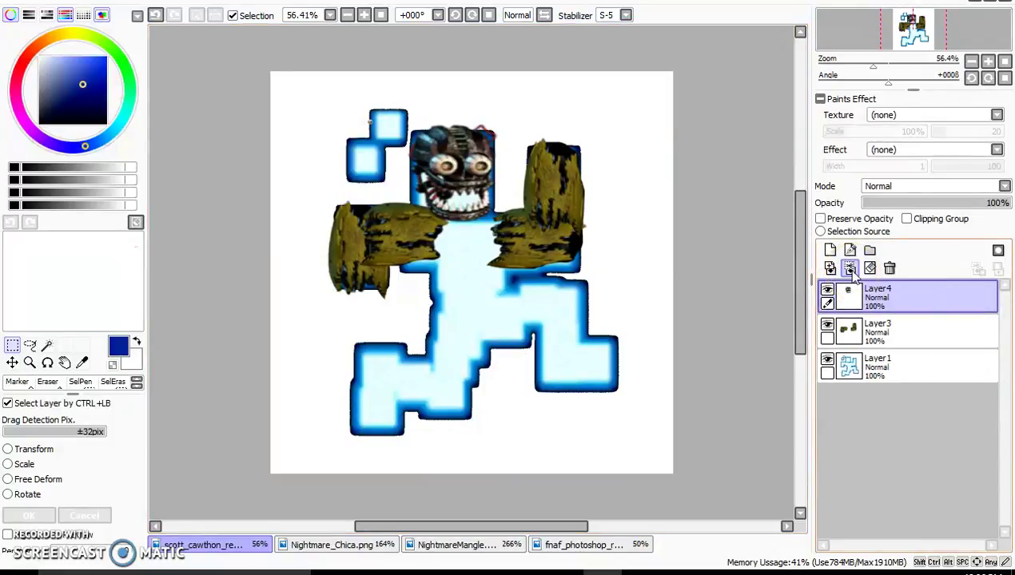
left_click(849, 269)
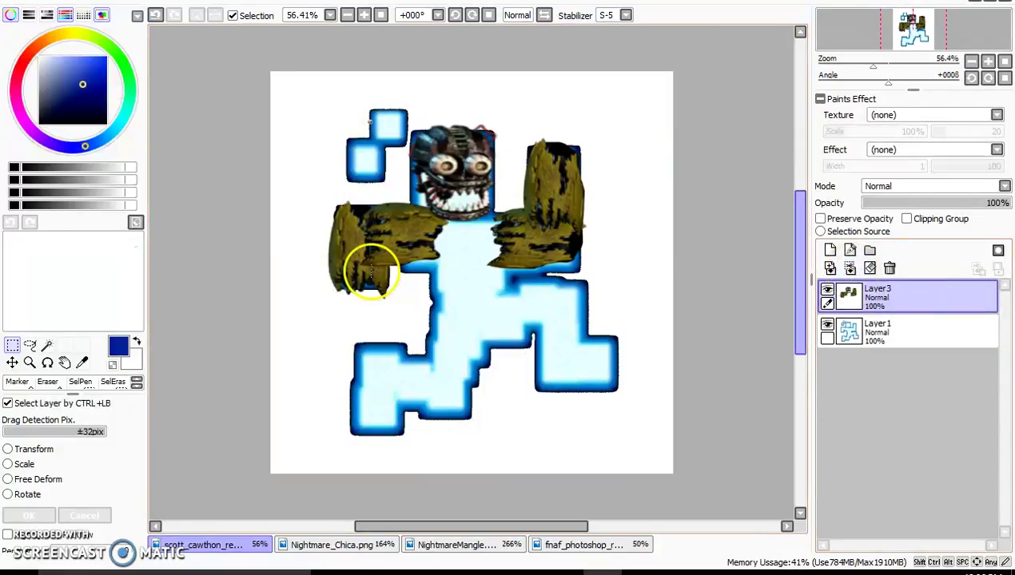
Step: Switch to the Nightmare_Chica image, copy the selected upper-arm shell and paste it there as a new layer
left_click(306, 550)
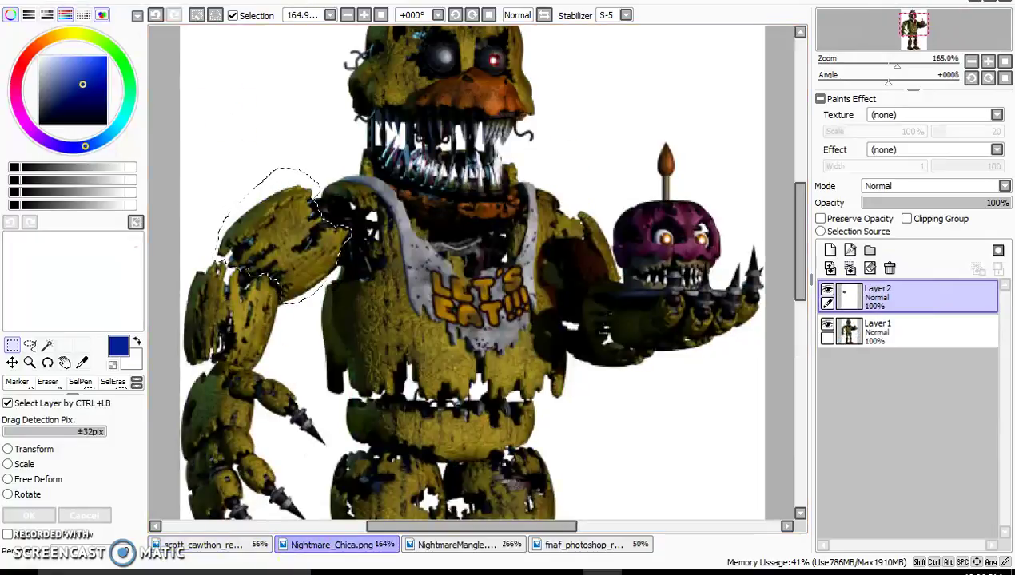
left_click(60, 1)
left_click(74, 65)
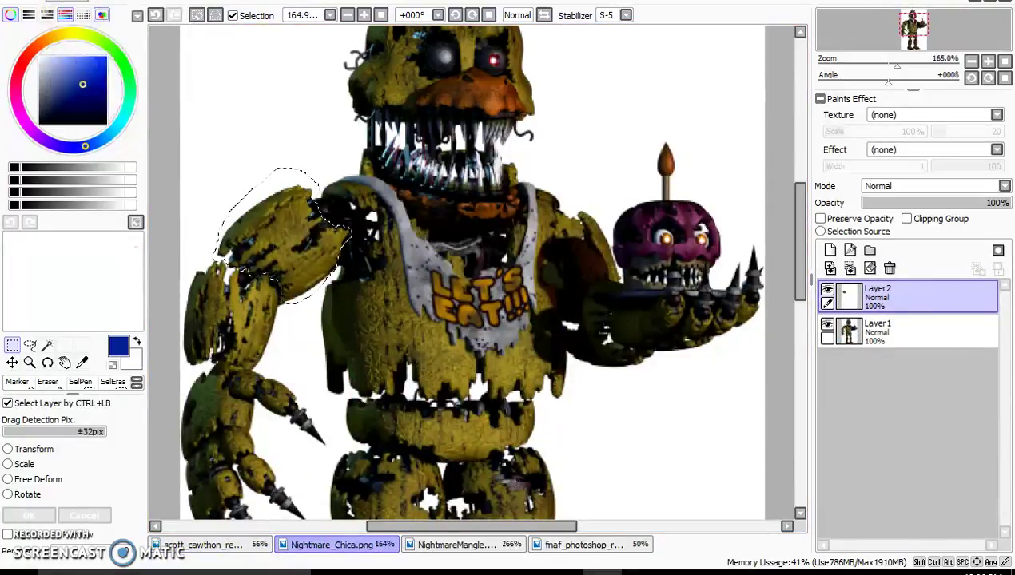
left_click(64, 1)
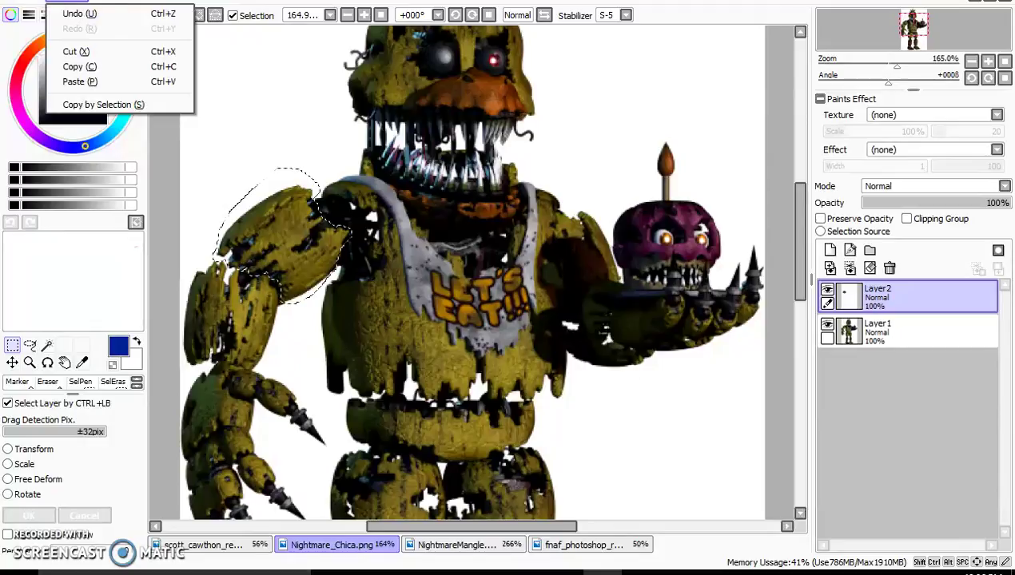
left_click(83, 83)
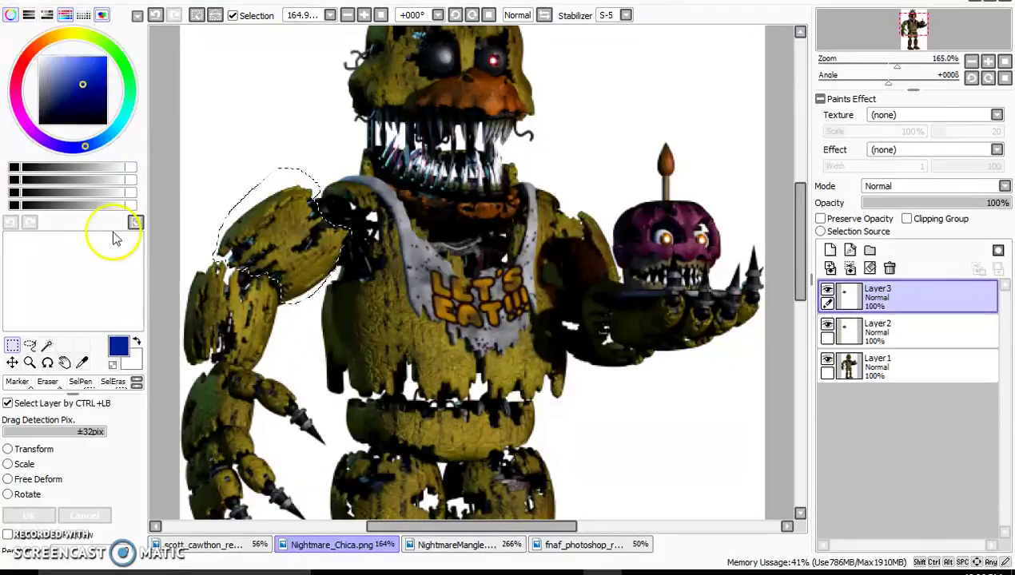
Step: Return to the scott_cawthon image, add a new empty layer and paste the Chica arm shell above it
left_click(476, 543)
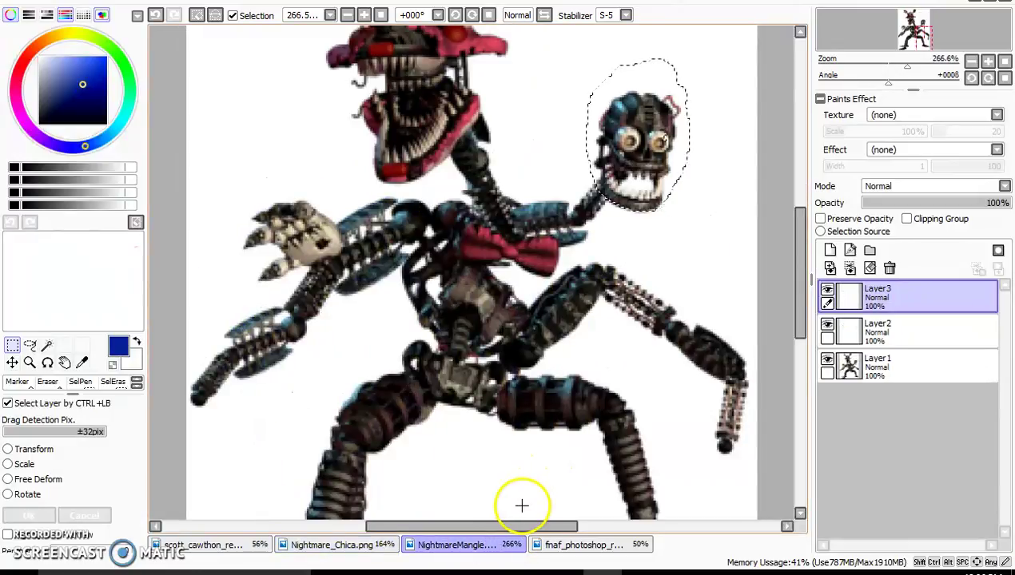
left_click(574, 545)
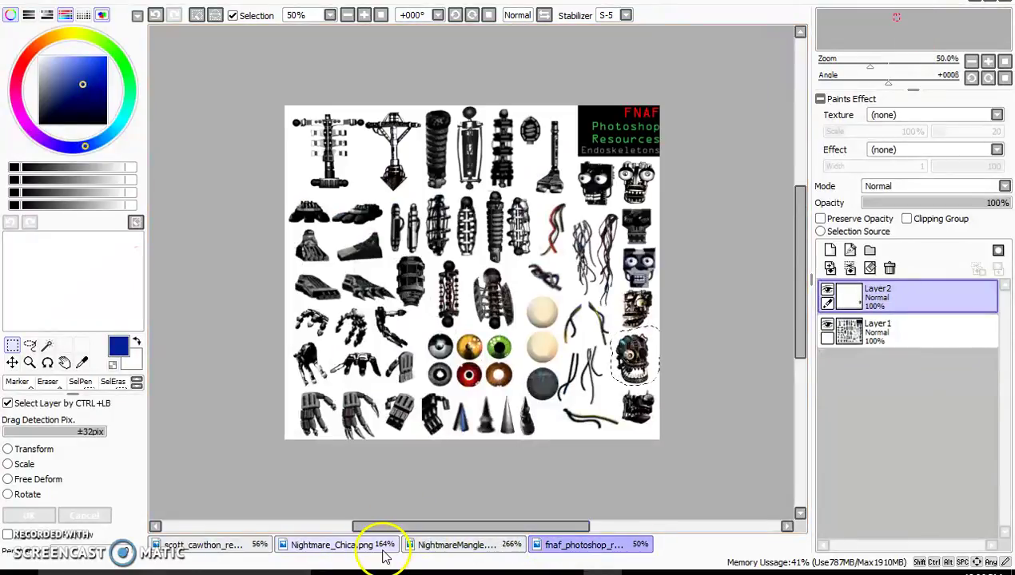
left_click(244, 546)
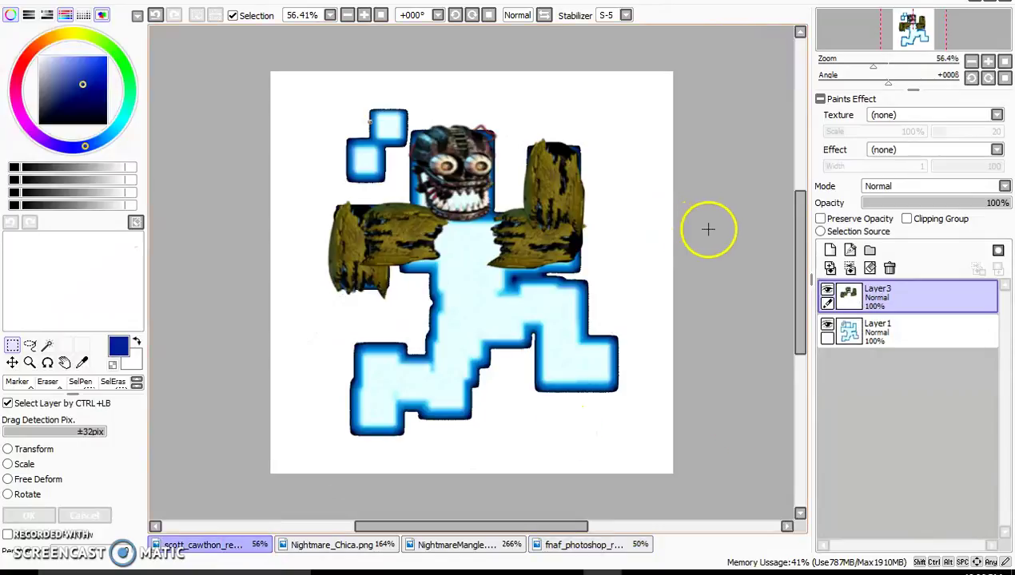
left_click(830, 251)
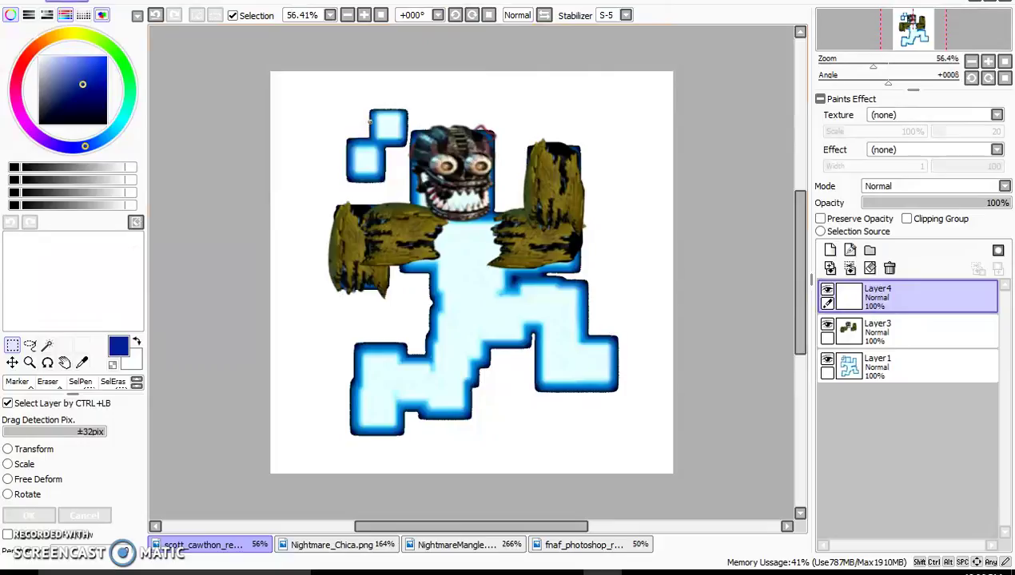
left_click(127, 85)
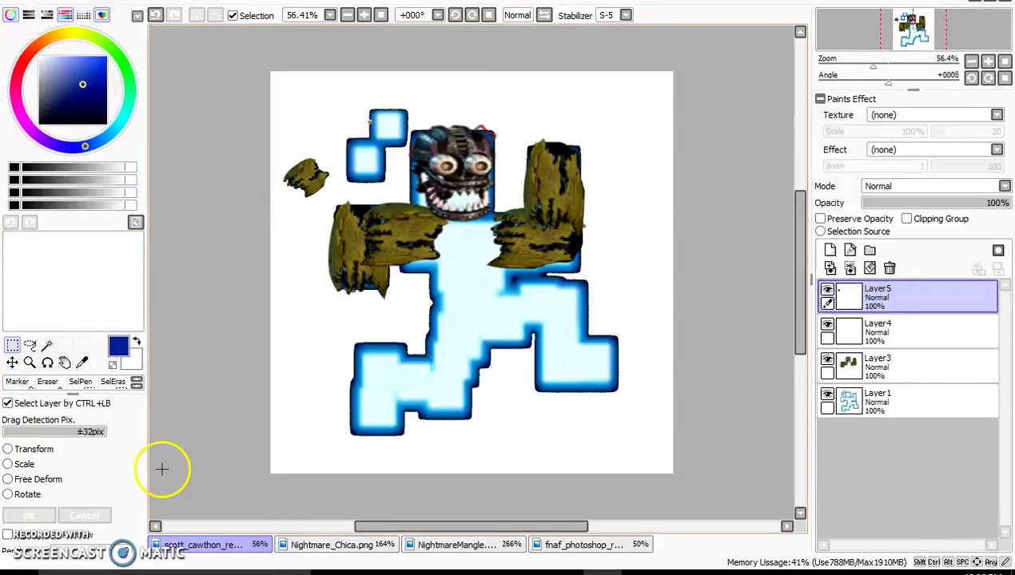
Step: Transform the pasted shell onto the sprite's lower-left foot block and stretch it there with Free Deform
left_click(8, 450)
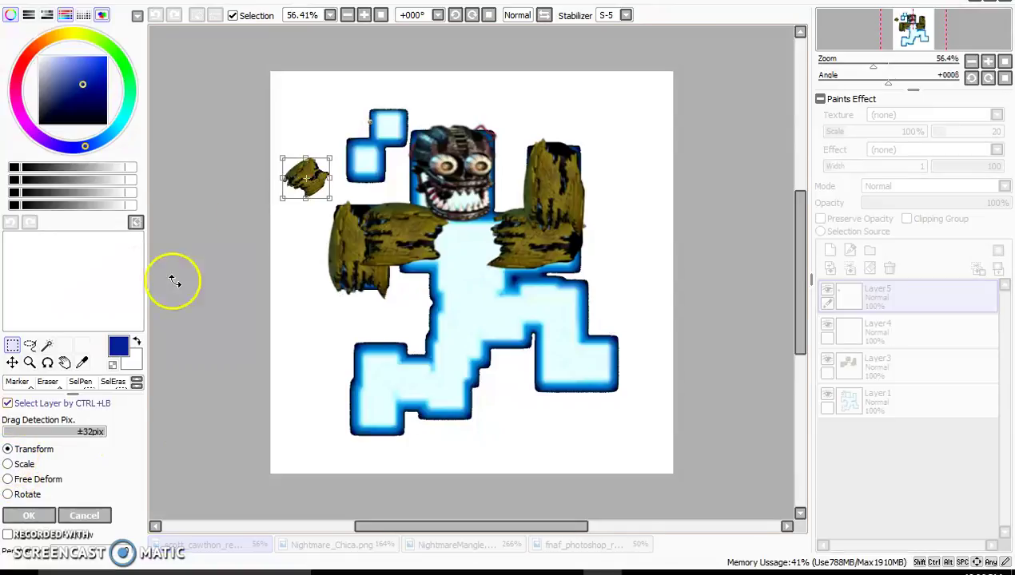
left_click_drag(308, 175, 429, 352)
left_click(8, 479)
mouse_move(383, 312)
left_mouse_down()
mouse_move(385, 331)
mouse_move(399, 326)
mouse_move(497, 431)
mouse_move(420, 340)
mouse_move(424, 363)
mouse_move(444, 363)
left_mouse_up()
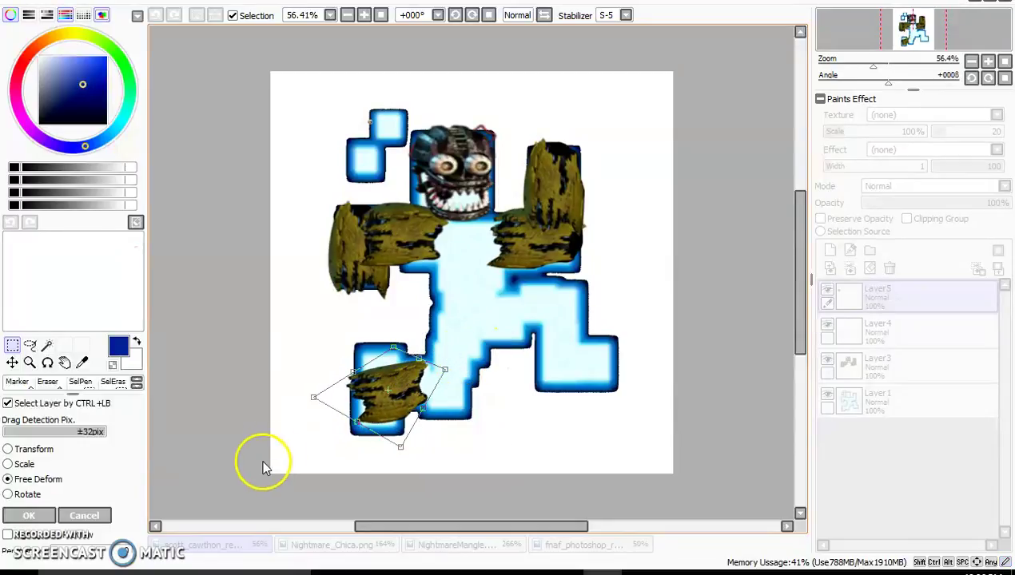
Step: Rotate the foot shell upright, shift it over the foot block, extend its upper end with Free Deform and apply it
left_click(10, 452)
left_click_drag(487, 374, 378, 326)
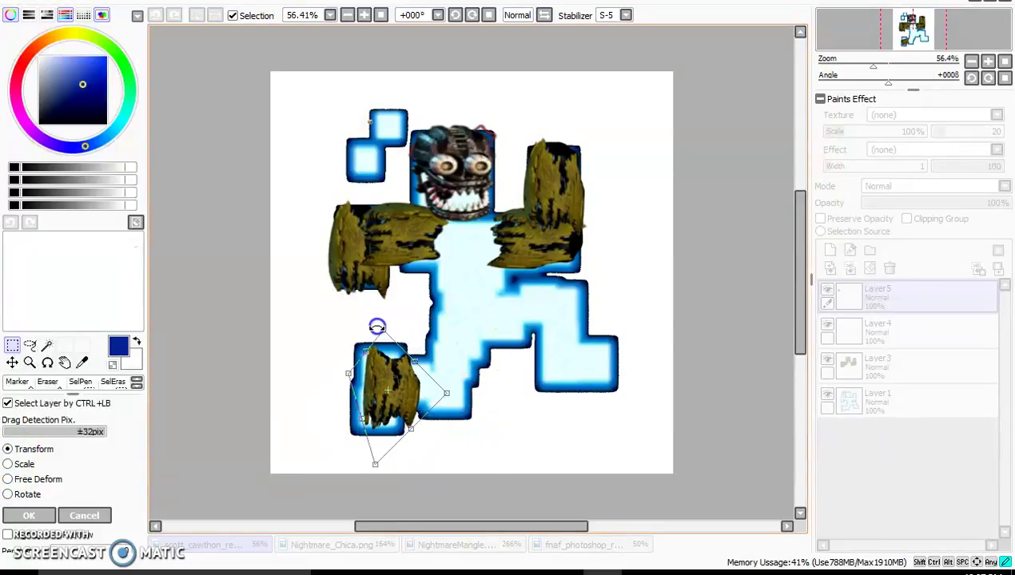
left_click_drag(401, 380, 387, 391)
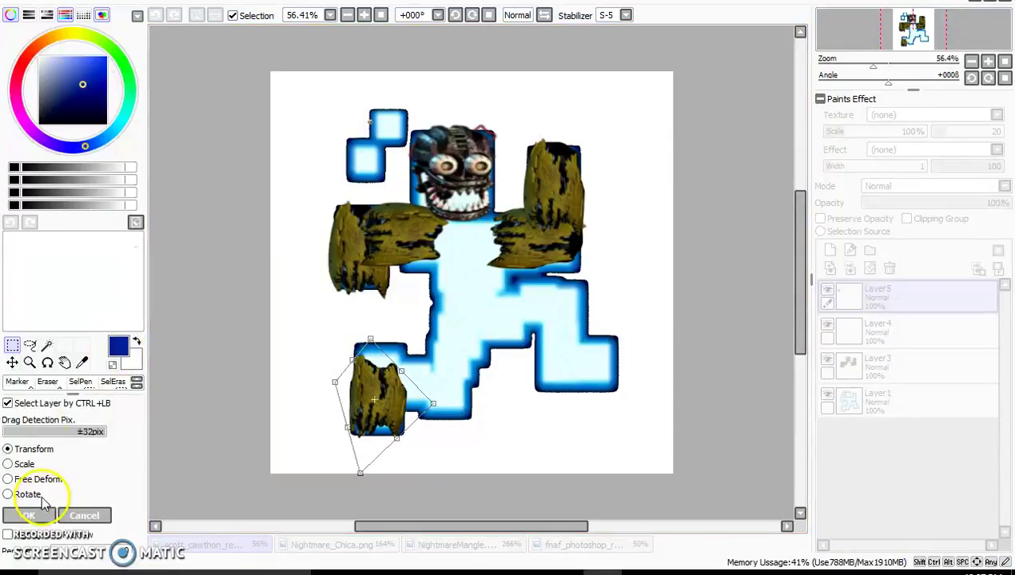
left_click(8, 480)
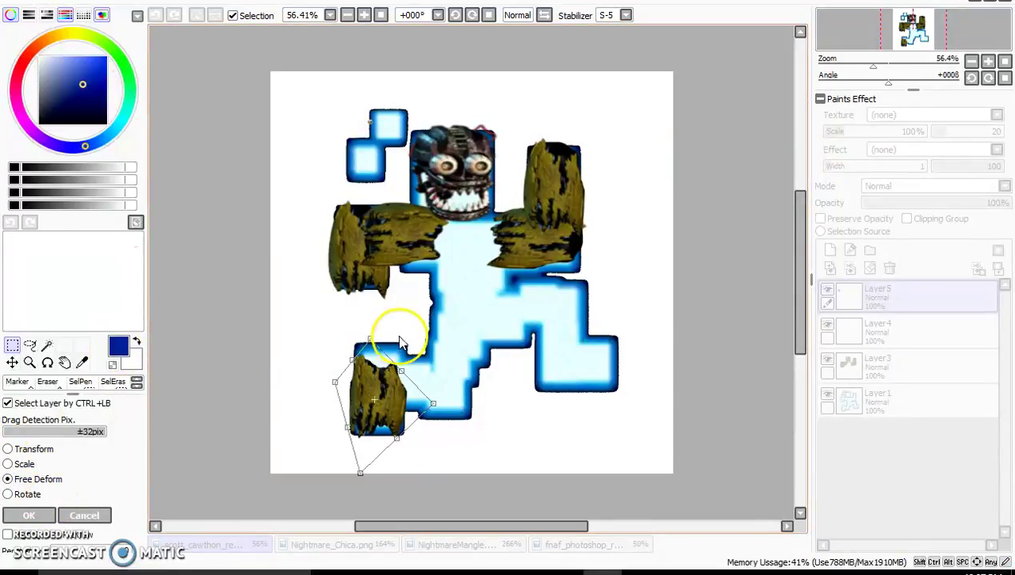
mouse_move(368, 331)
left_mouse_down()
mouse_move(377, 309)
mouse_move(367, 310)
mouse_move(373, 317)
left_mouse_up()
left_click(29, 516)
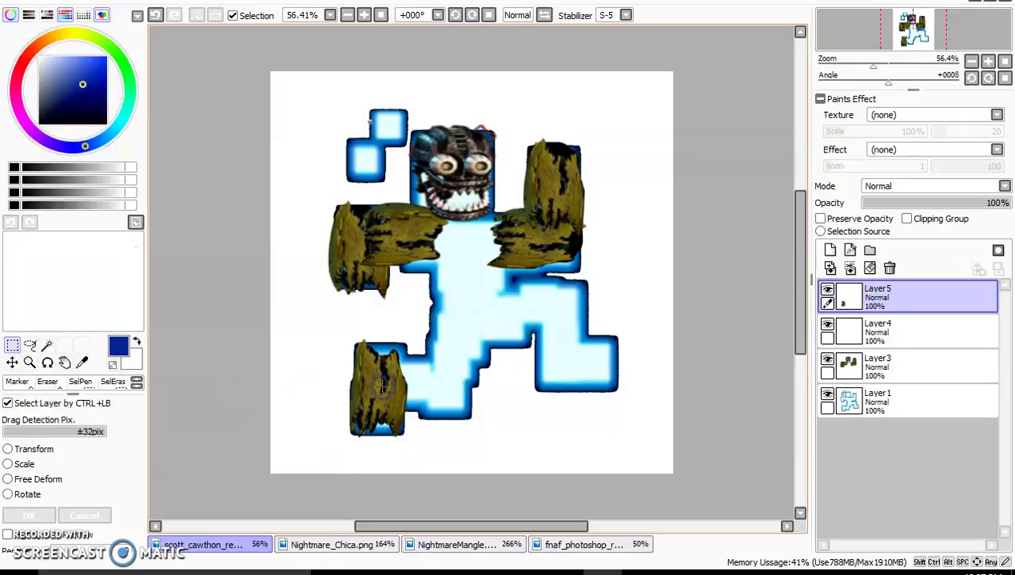
Step: Merge the foot shell down into Layer3, then add a new layer and paste another arm shell copy
left_click(847, 304)
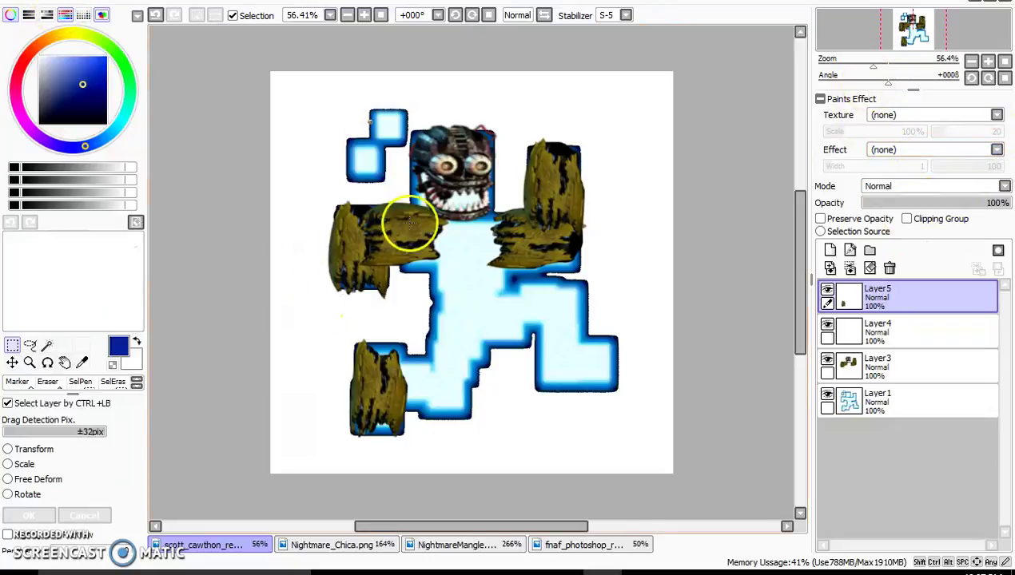
left_click(851, 268)
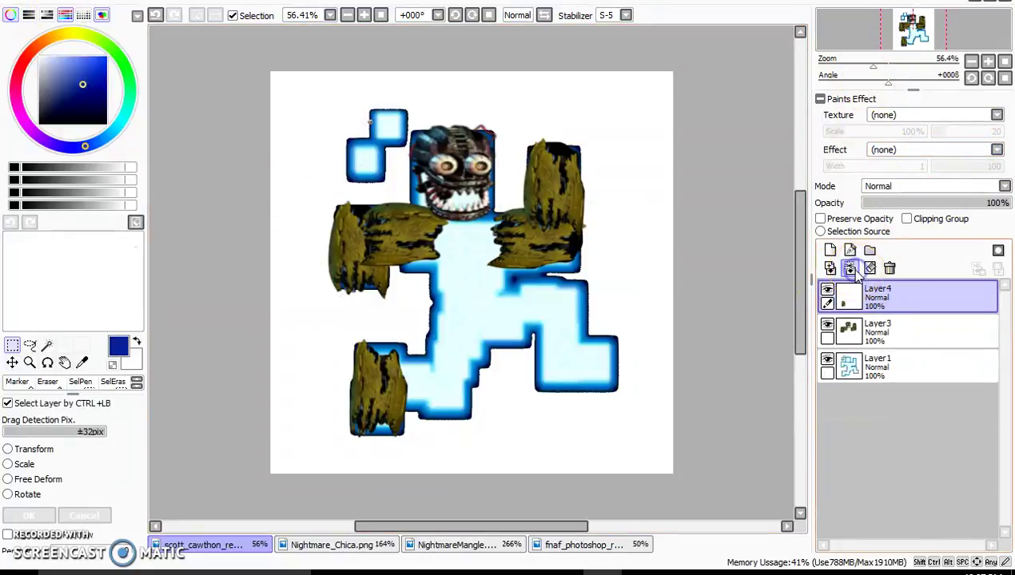
left_click(851, 268)
left_click(830, 251)
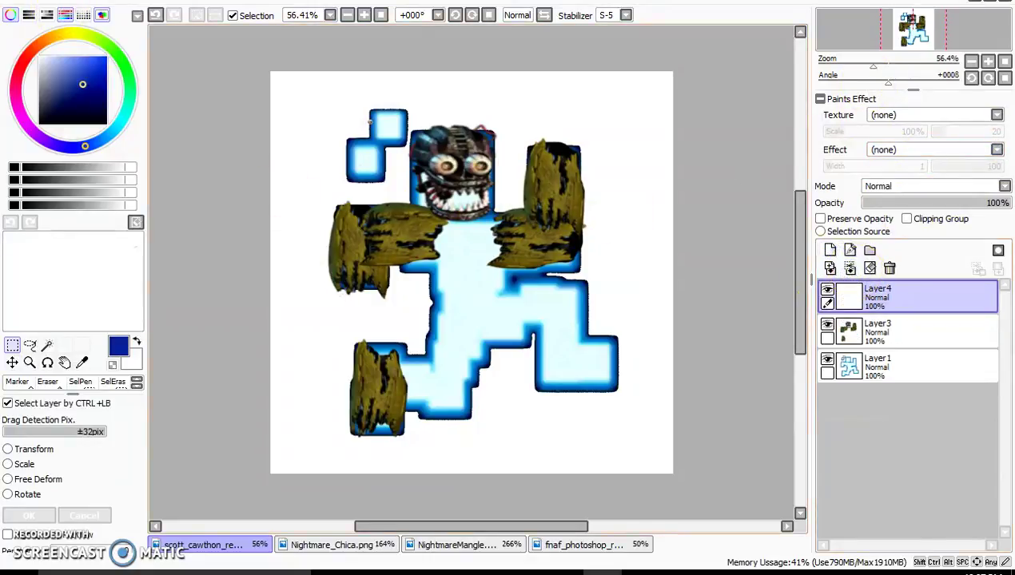
left_click(50, 0)
left_click(81, 78)
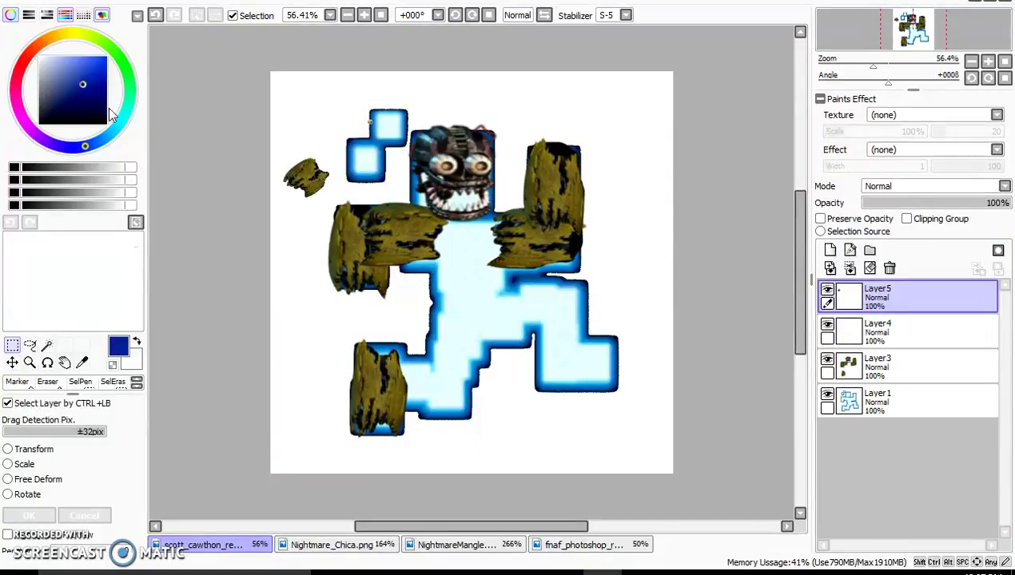
Step: Rotate and move the new shell beside the lower-left foot shell, widen it along the adjoining leg block with Free Deform and apply it
left_click(8, 449)
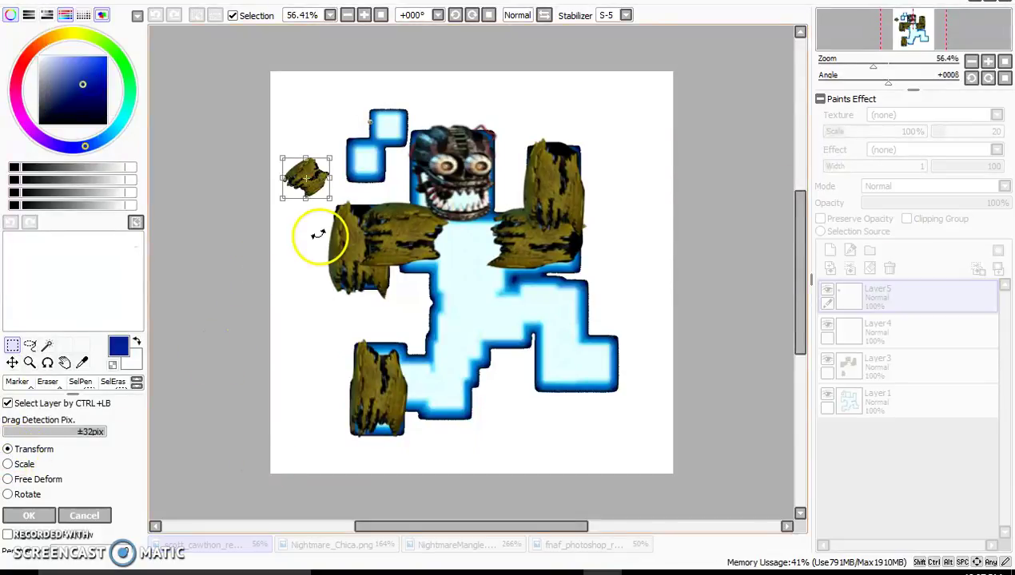
left_click_drag(319, 171, 450, 352)
left_click_drag(388, 294, 399, 311)
left_click(7, 478)
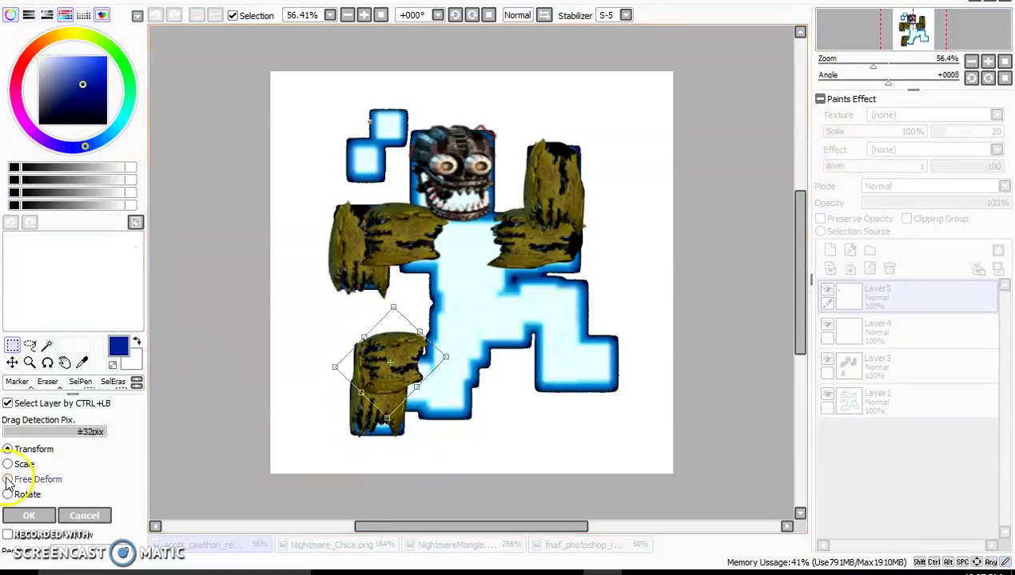
left_click_drag(452, 364, 505, 378)
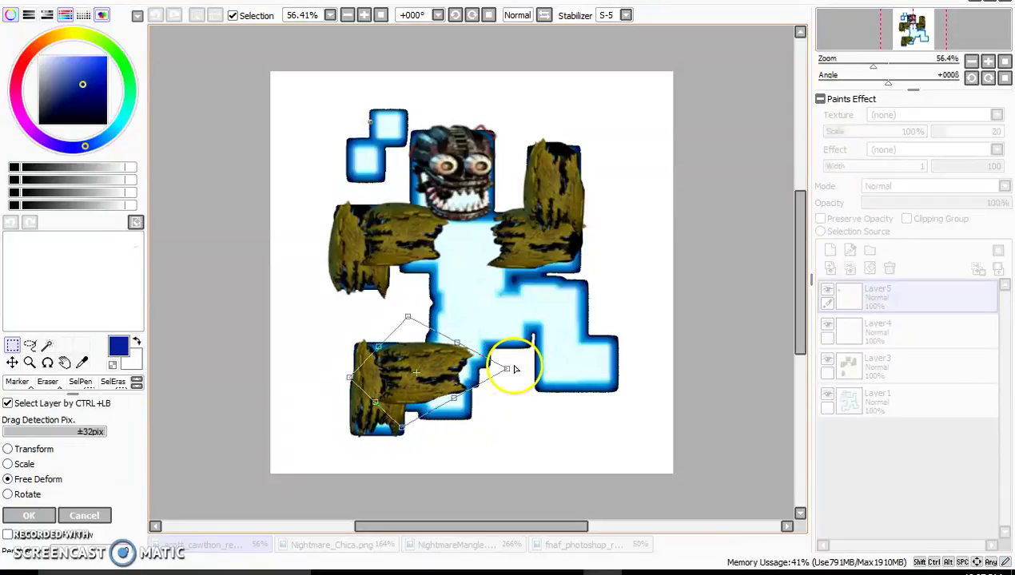
left_click_drag(519, 390, 523, 389)
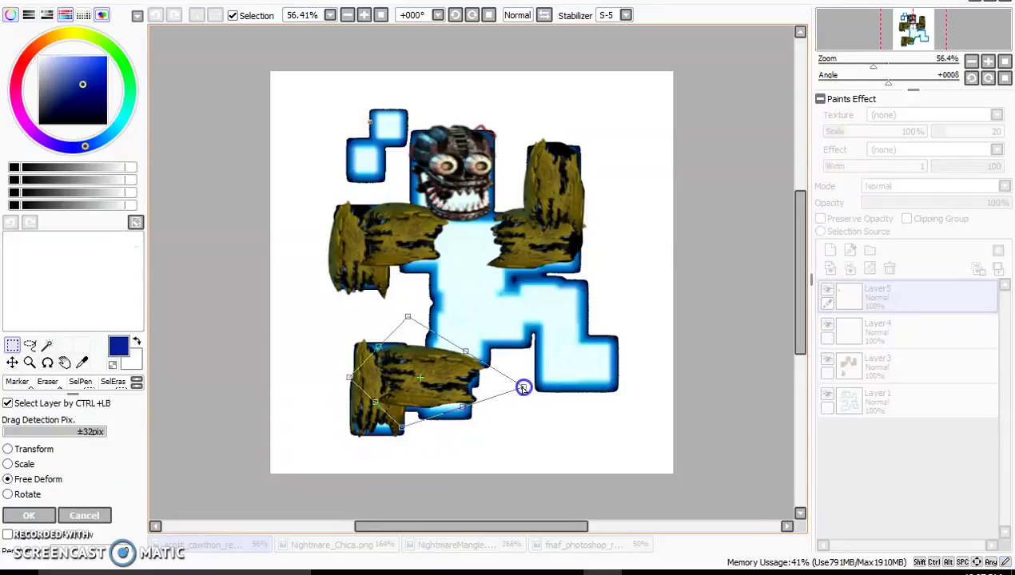
left_click(30, 516)
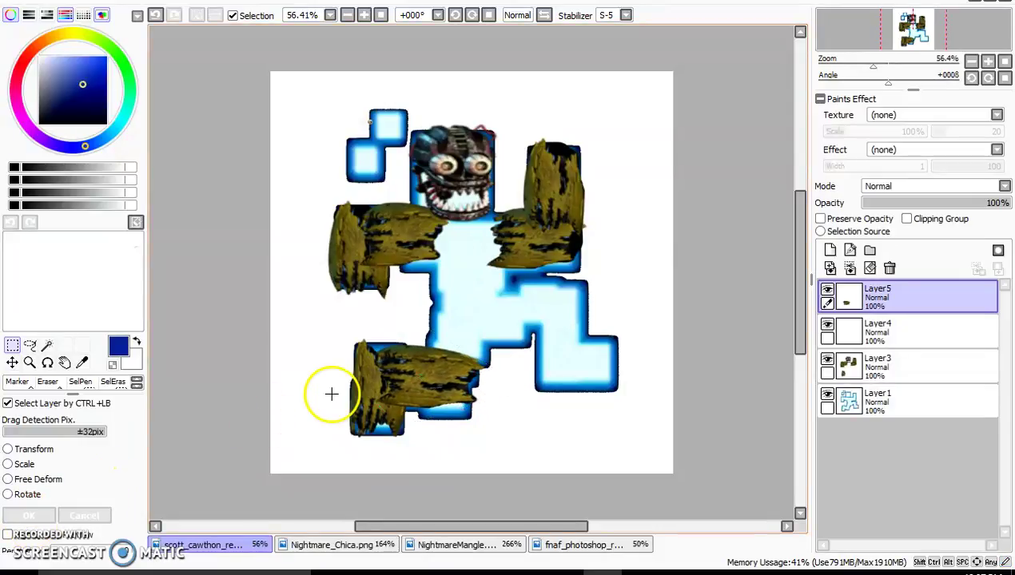
Step: Merge the horizontal leg shell down into Layer3, then add a new layer and paste a further arm shell copy
left_click(850, 269)
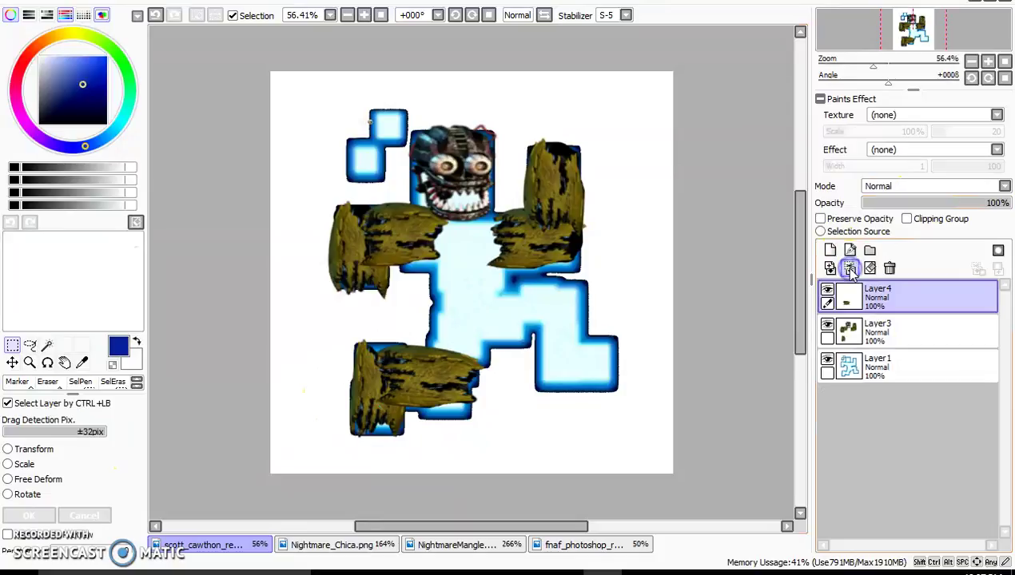
left_click(851, 269)
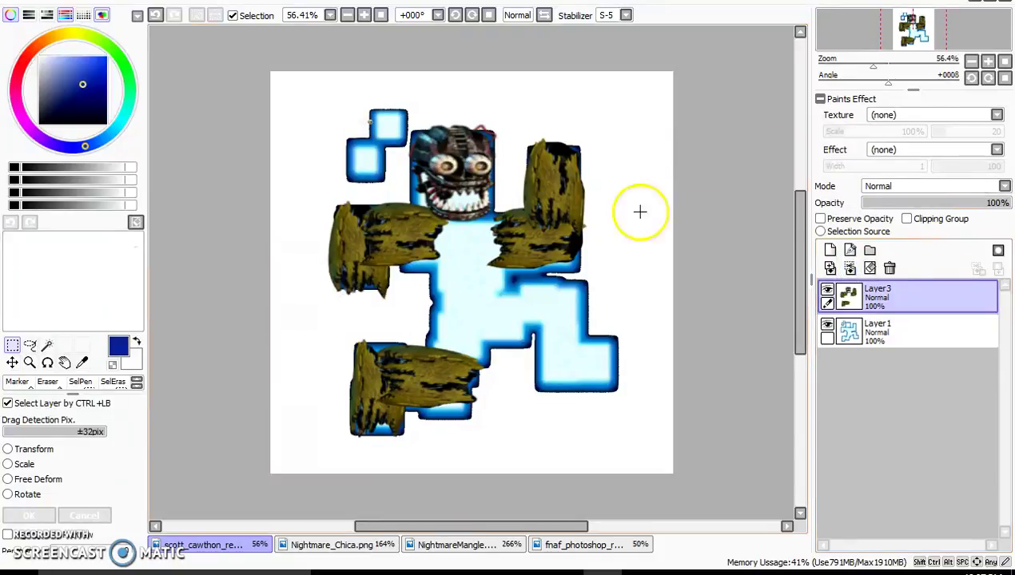
left_click(831, 251)
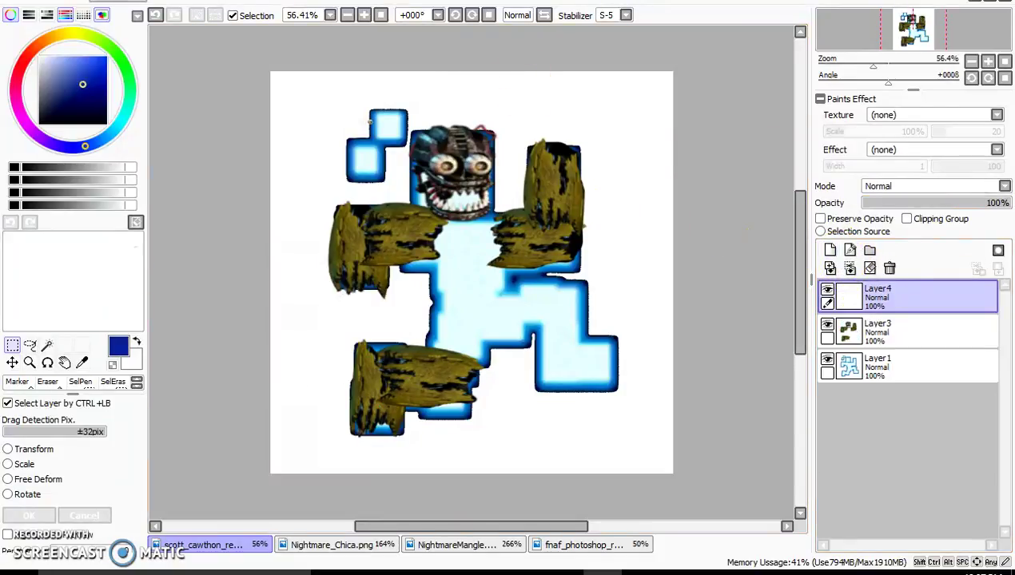
left_click(90, 79)
left_click(51, 295)
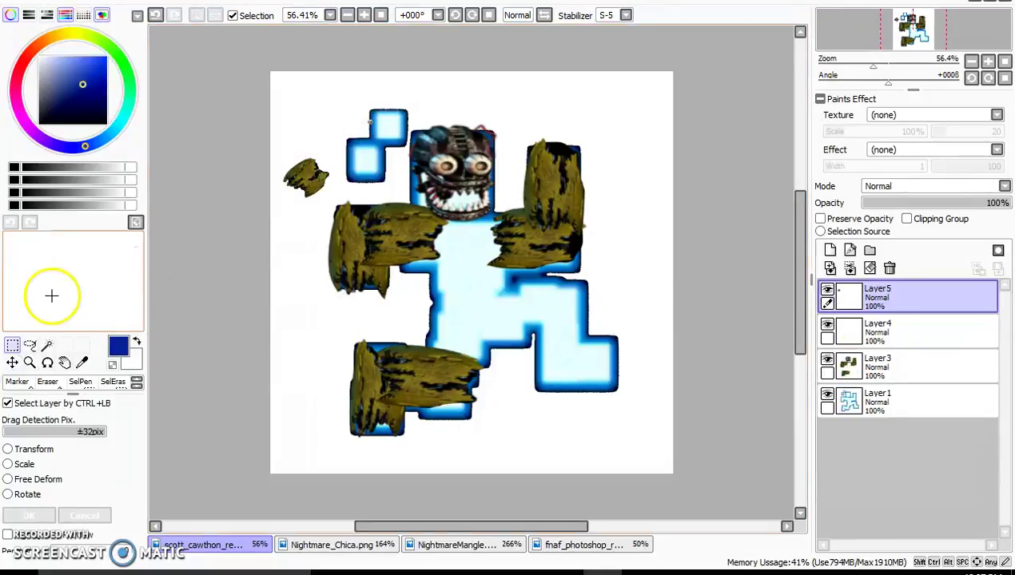
Step: Move and rotate the pasted shell onto the lower-right foot block, widen it across the block with Free Deform and apply it
left_click(7, 450)
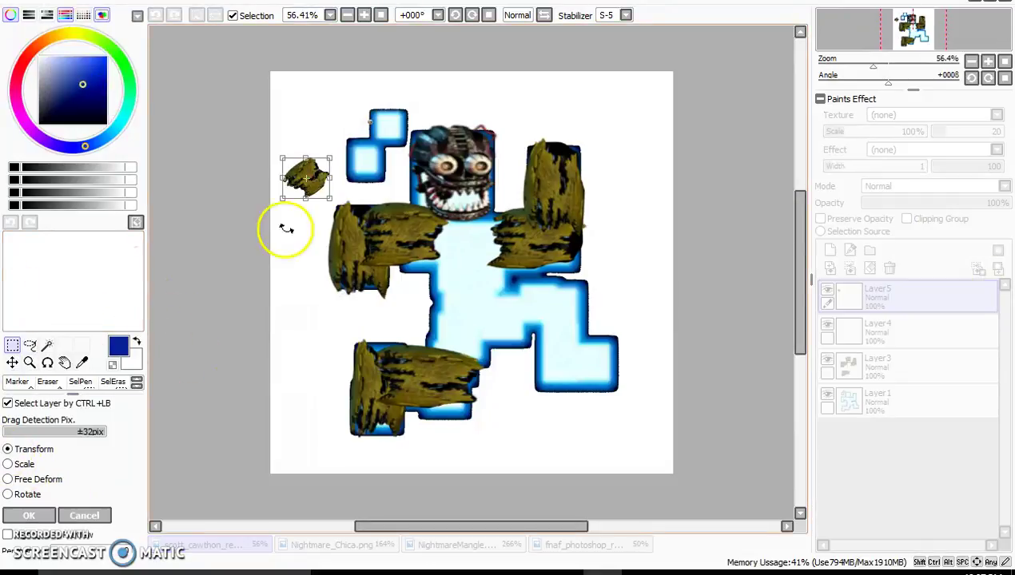
left_click_drag(325, 177, 587, 302)
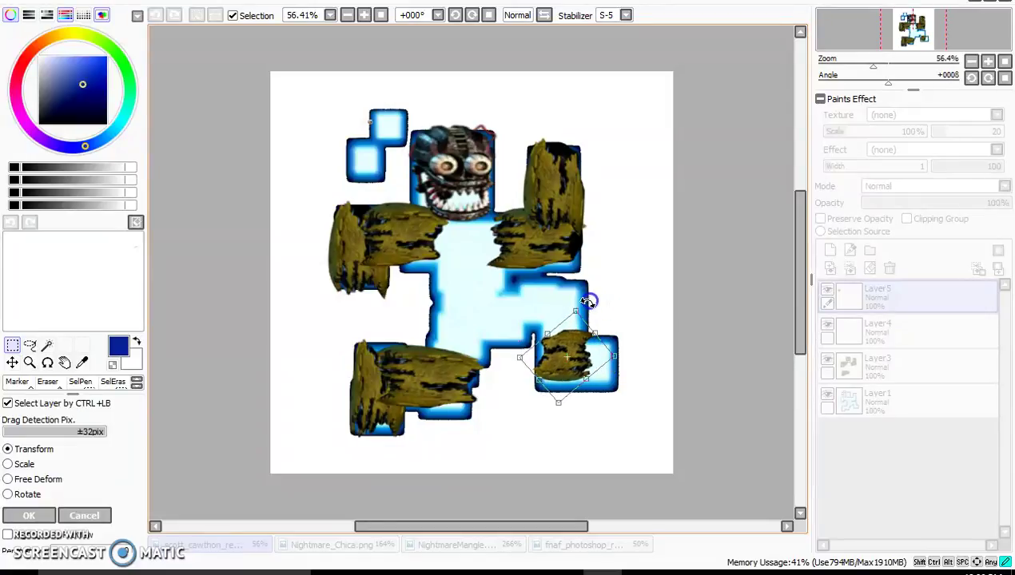
left_click(8, 480)
left_click(575, 413)
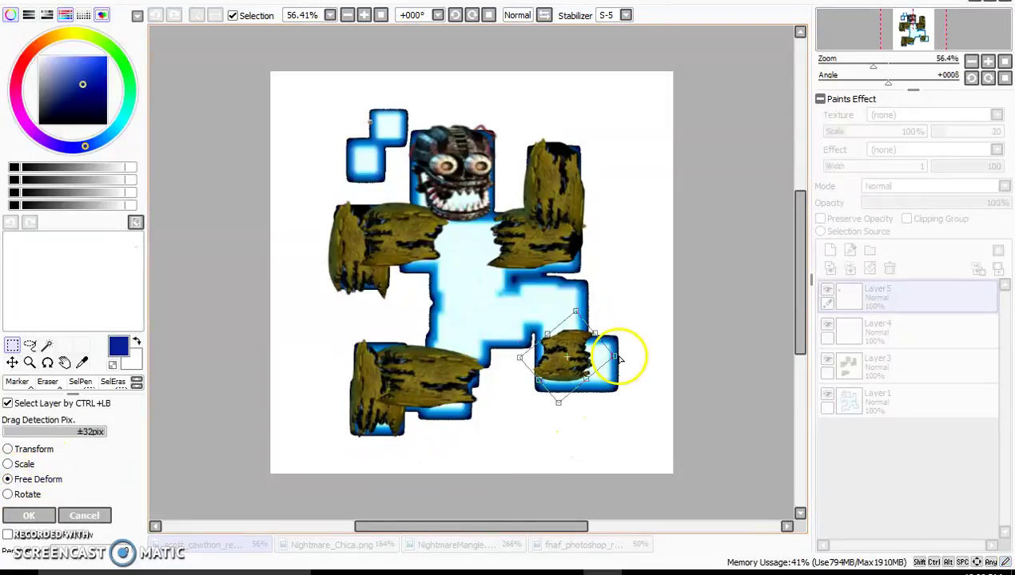
left_click_drag(616, 355, 632, 369)
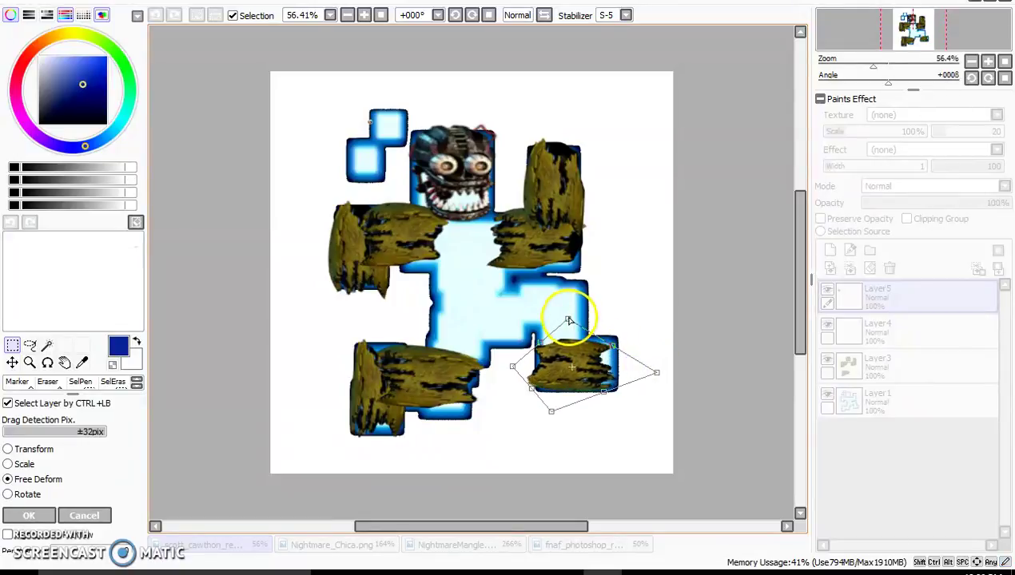
left_click_drag(567, 312, 569, 305)
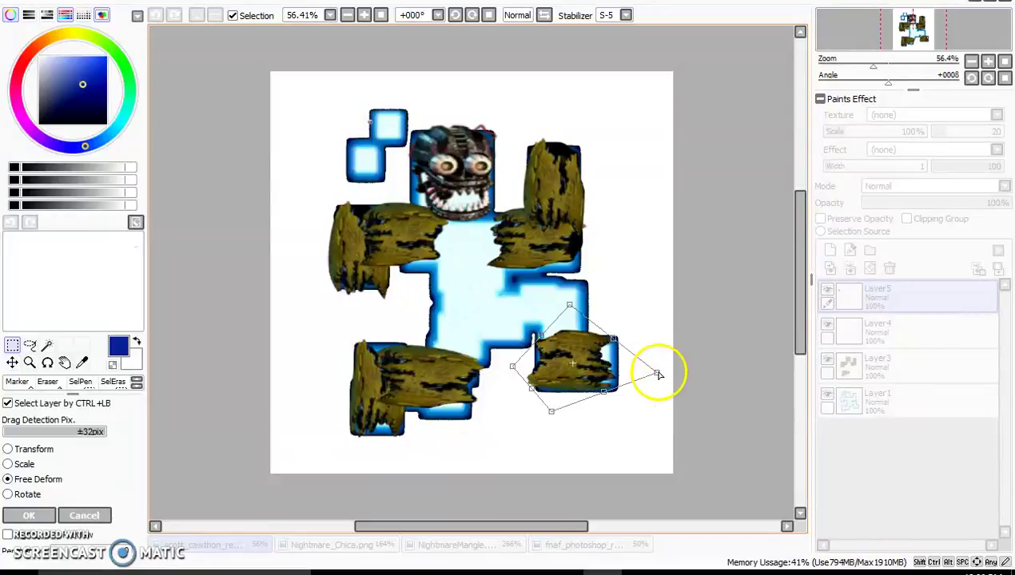
left_click_drag(658, 374, 670, 373)
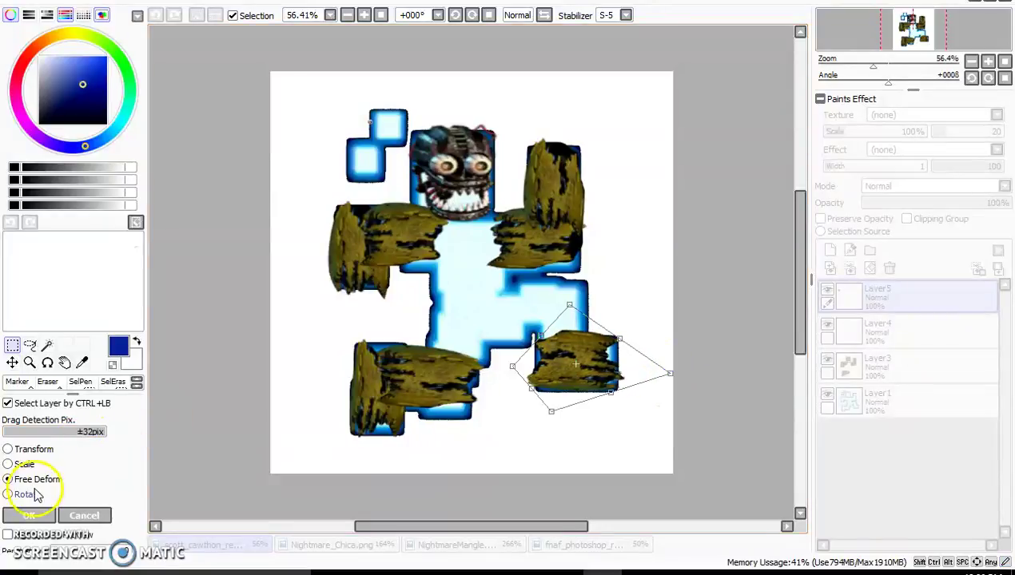
left_click(25, 514)
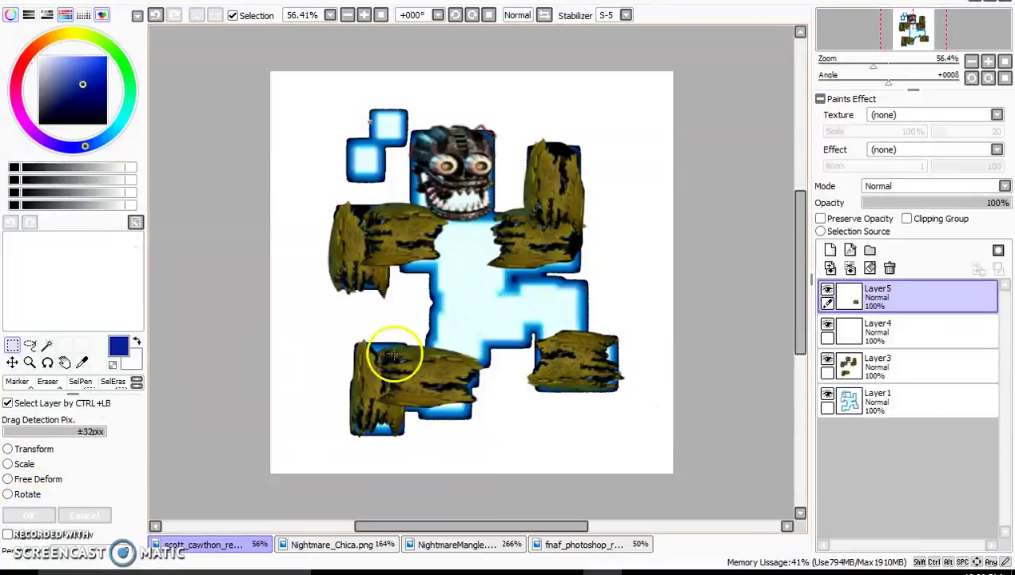
Step: Merge the lower-right foot shell down into Layer3, then add a new layer and paste another arm shell copy
left_click(850, 269)
left_click(850, 268)
left_click(830, 250)
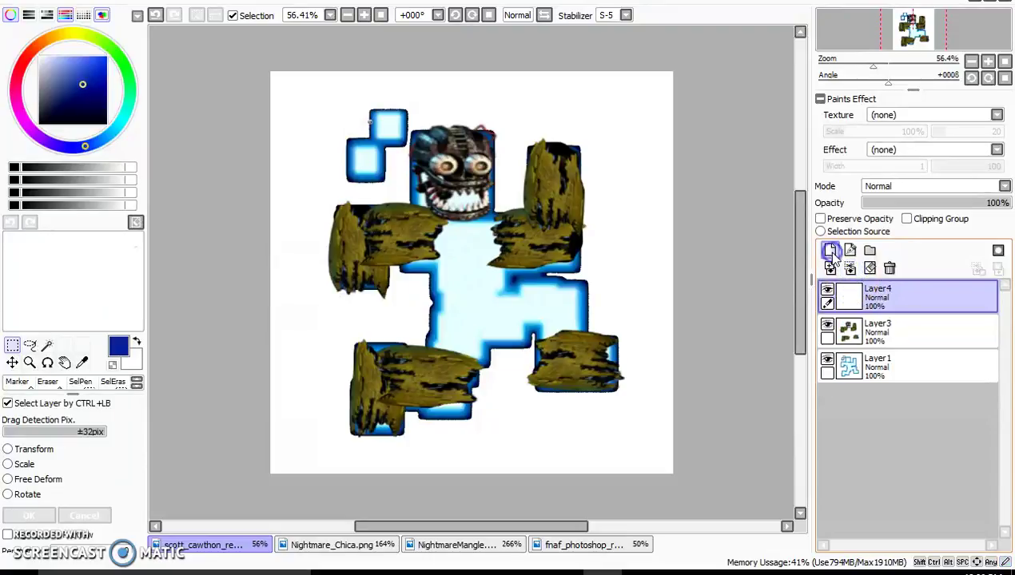
left_click(55, 1)
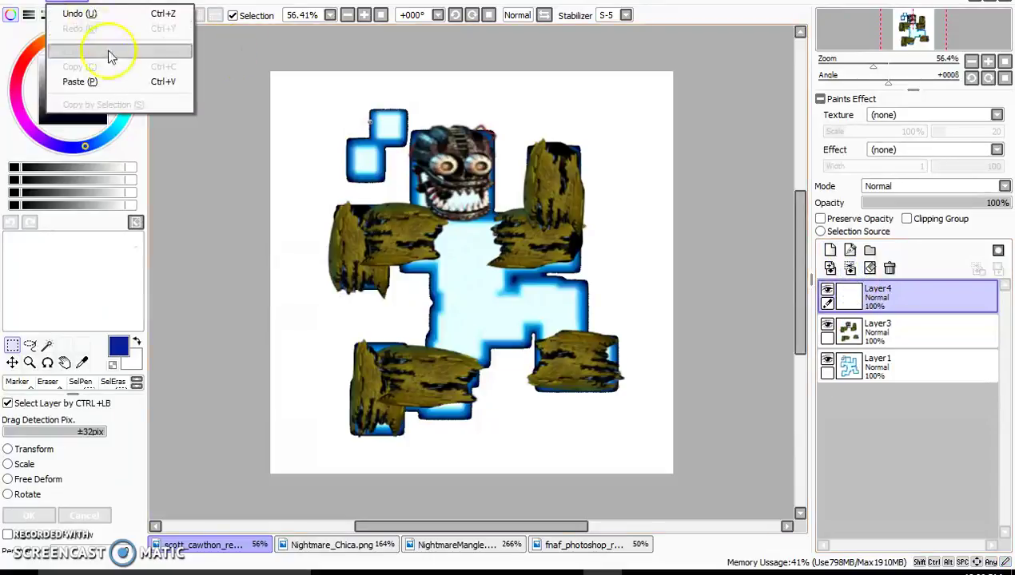
left_click(116, 83)
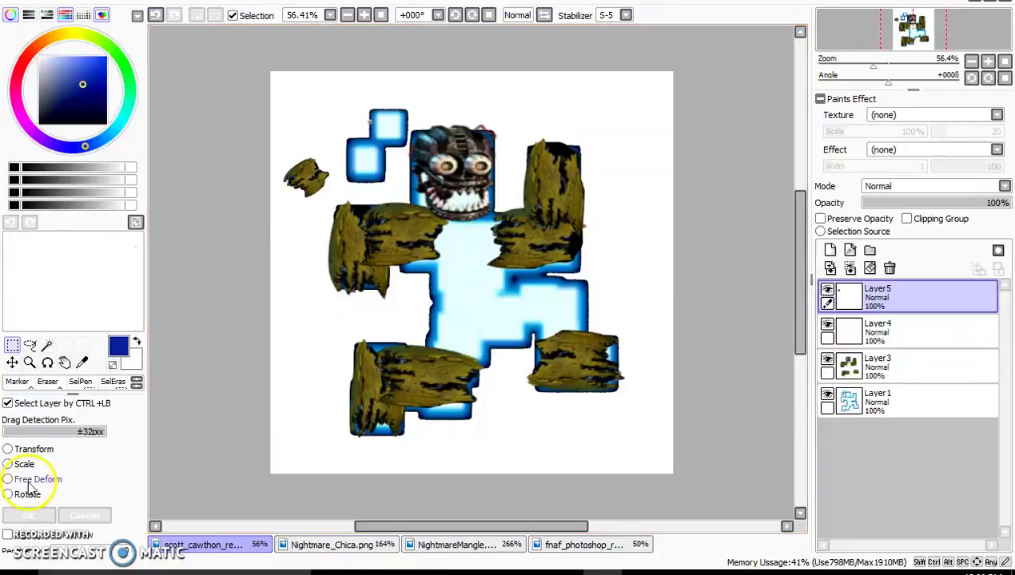
Step: Move the new shell onto the leg block above the lower-right foot, rotate it upright and apply the transform
left_click(8, 449)
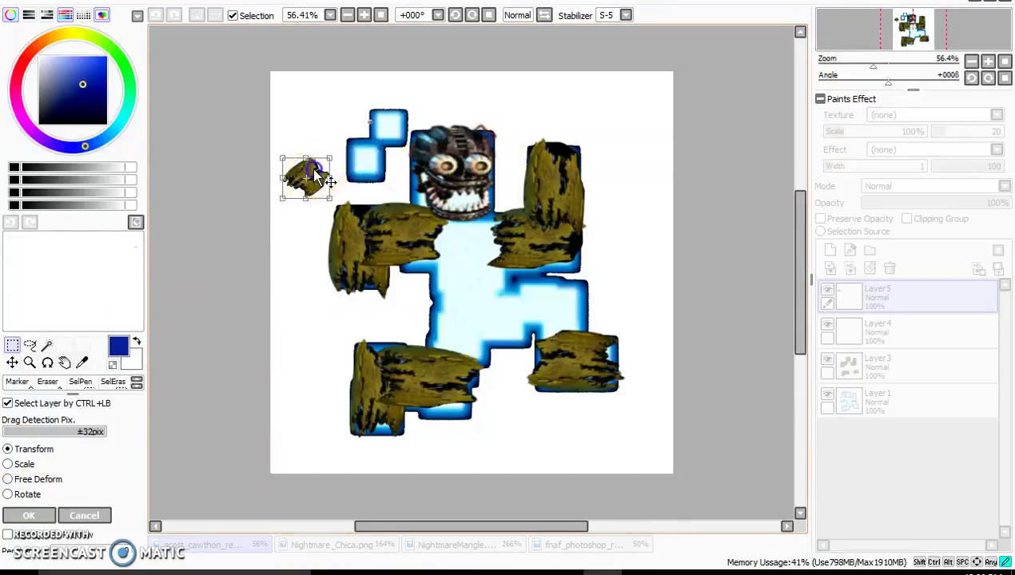
left_click_drag(318, 174, 611, 402)
left_click_drag(618, 331, 600, 302)
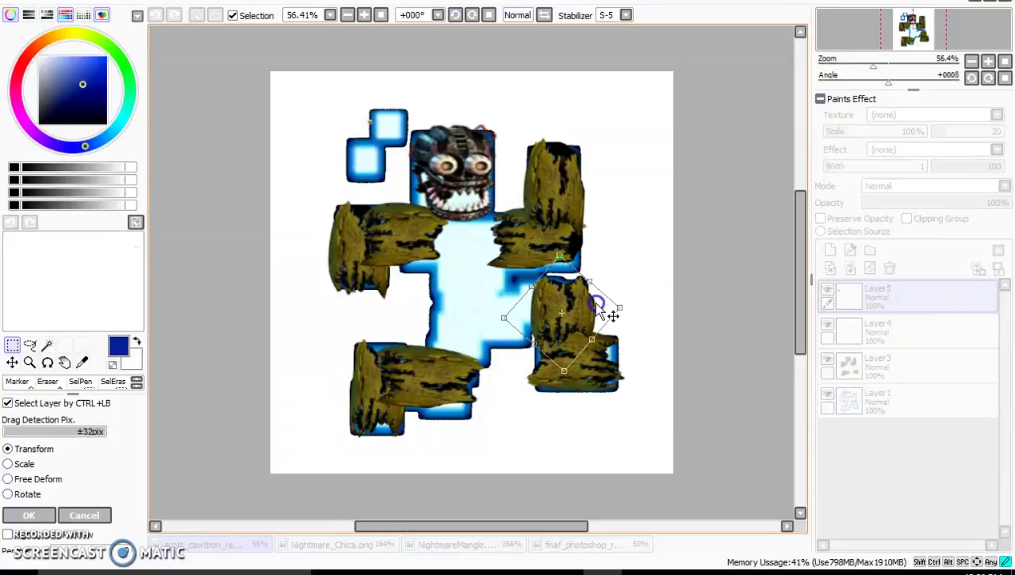
left_click(27, 516)
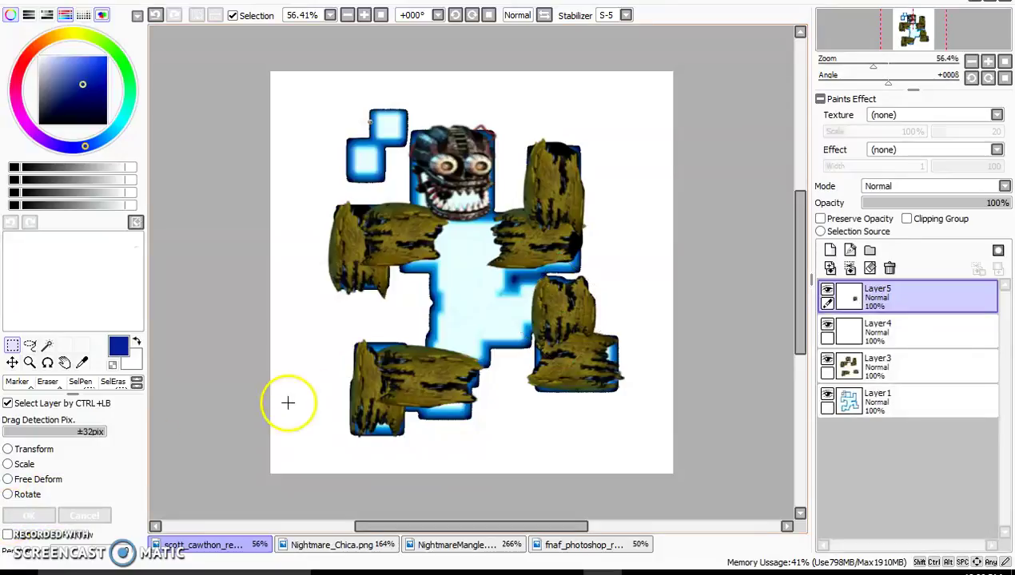
Step: Paste another arm shell copy and lay it horizontally over the leg block between the torso and the upright right leg shell
left_click(84, 80)
left_click(433, 297)
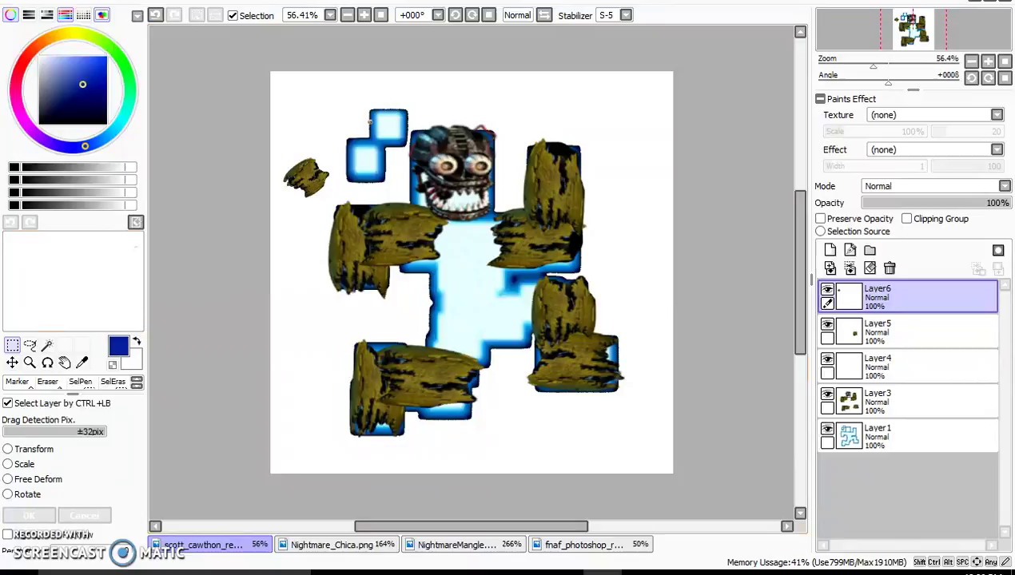
left_click(8, 450)
left_click_drag(307, 173, 404, 281)
left_click_drag(495, 250, 536, 292)
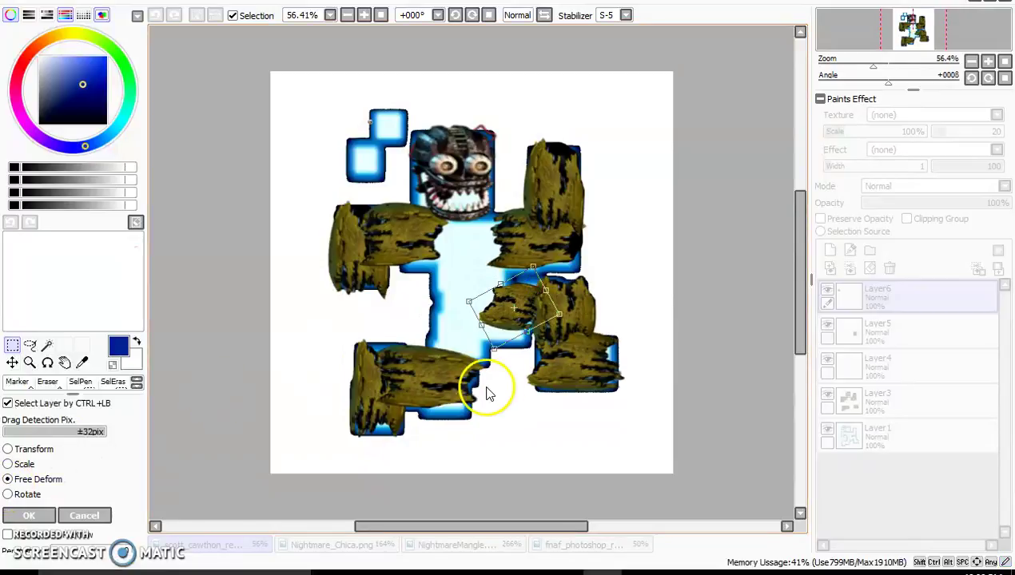
Step: Stretch the horizontal shell toward the torso with Free Deform, shift and tilt it against the upright leg shell, and apply it
left_click_drag(472, 301, 419, 289)
left_click_drag(545, 305, 556, 308)
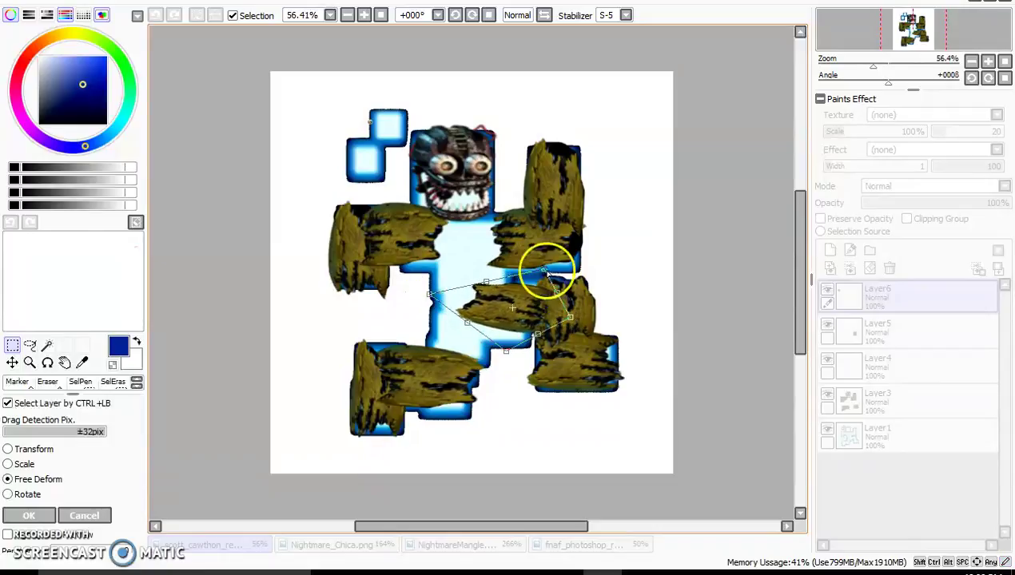
left_click_drag(544, 272, 550, 259)
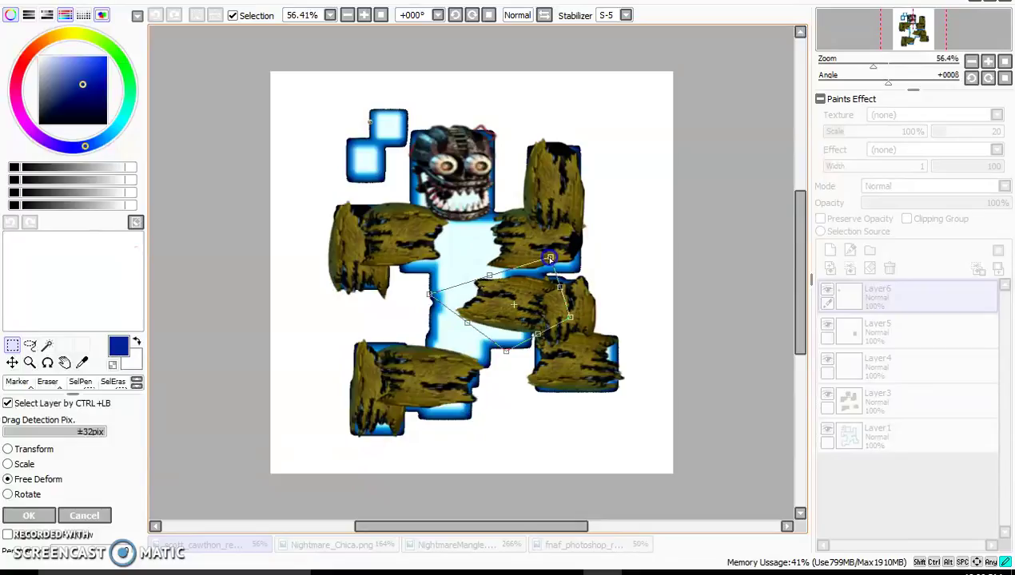
left_click_drag(504, 295, 580, 316)
left_click(7, 449)
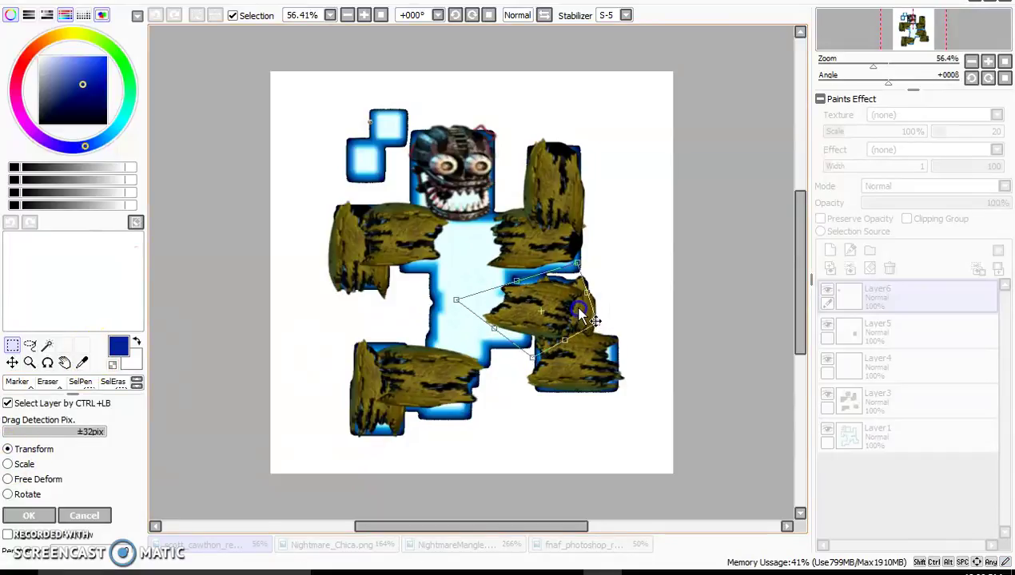
left_click_drag(600, 259, 573, 239)
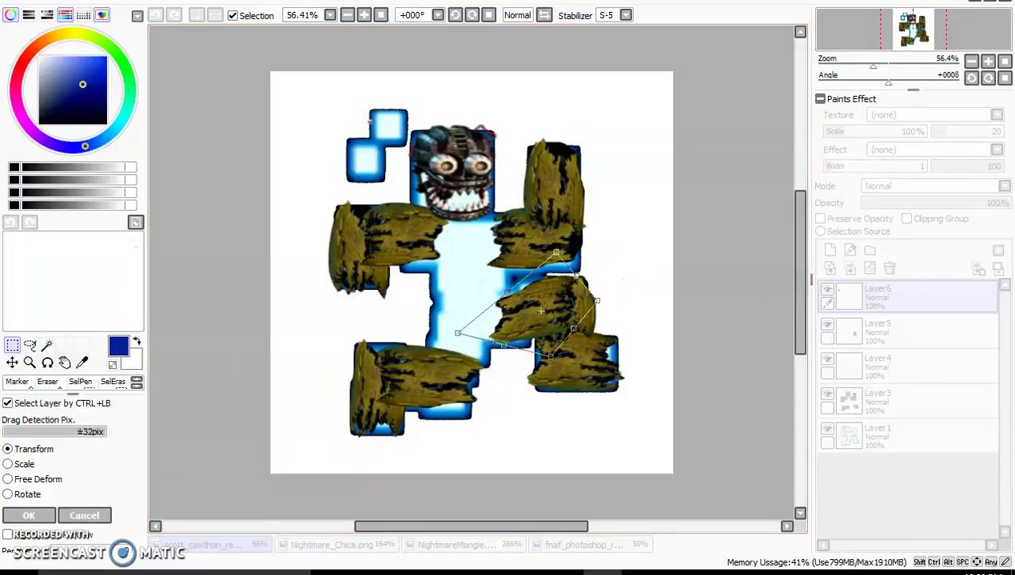
left_click(29, 515)
Step: Merge the right leg shell layers down into Layer3 and add a new empty layer above it
left_click(931, 293)
left_click(850, 268)
left_click(850, 268)
left_click(851, 268)
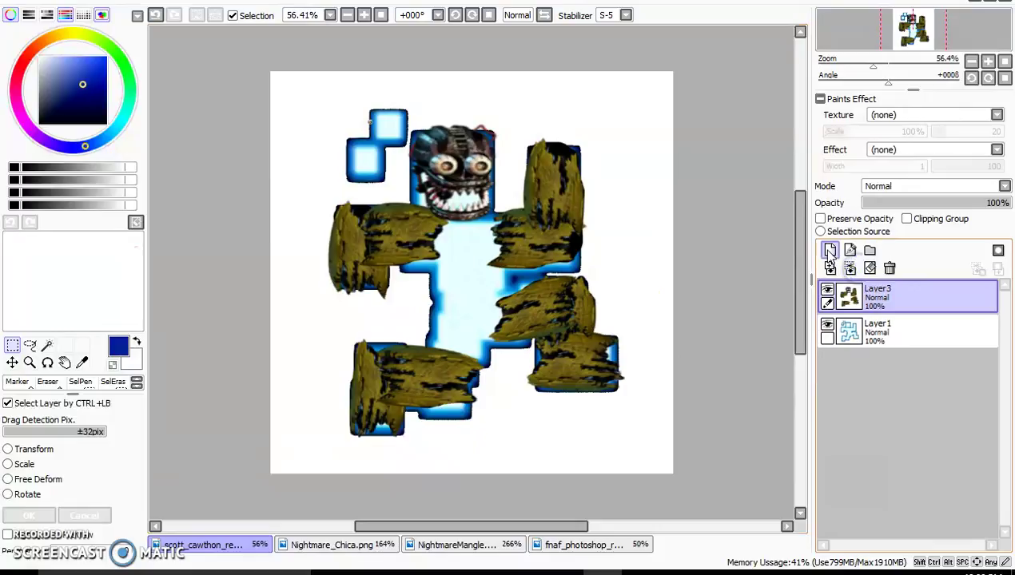
left_click(830, 251)
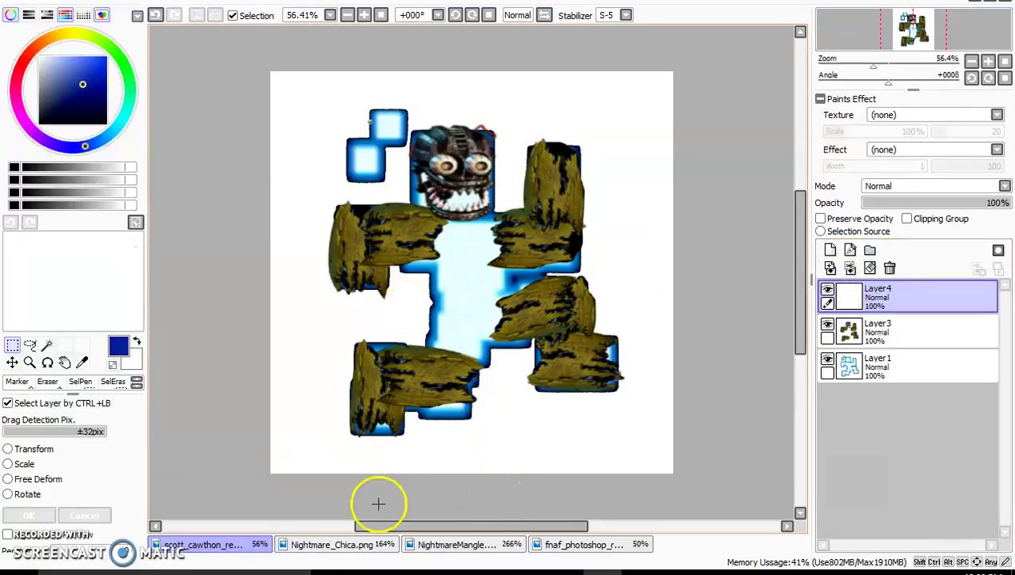
Step: Open Nightmare_Freddy (1).png from the Downloads folder as an additional source image
left_click(322, 545)
left_click(419, 548)
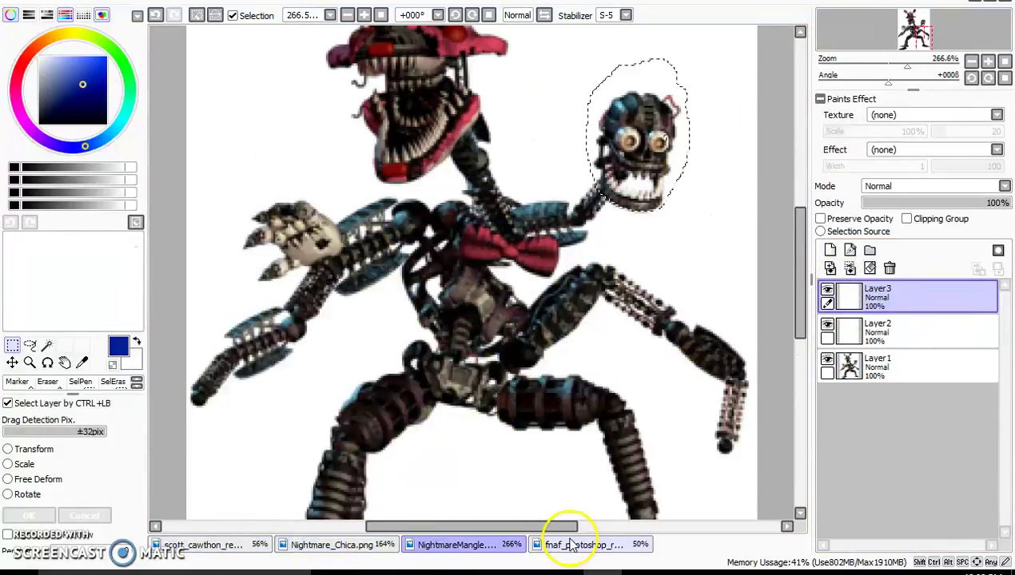
left_click(33, 6)
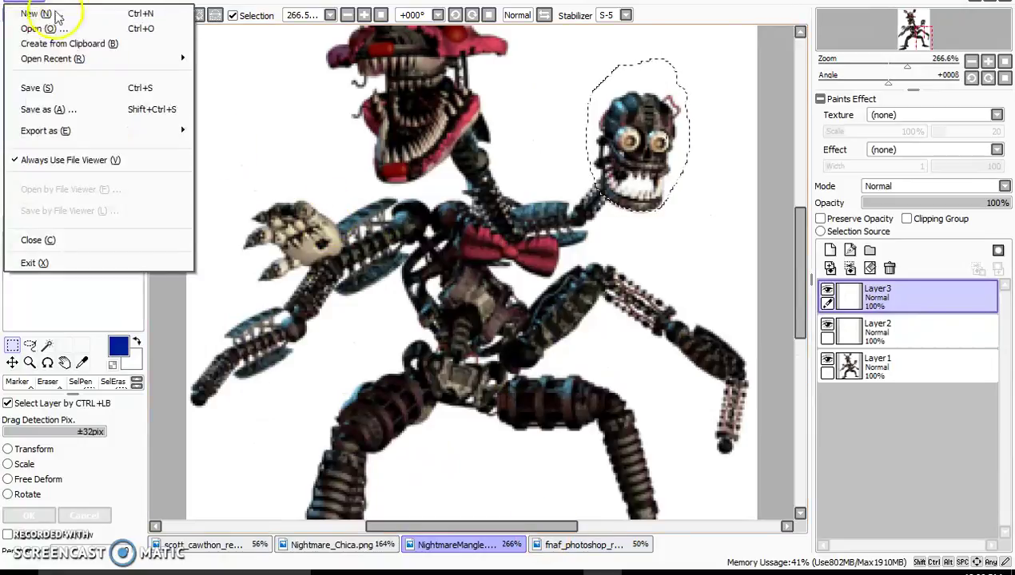
left_click(72, 26)
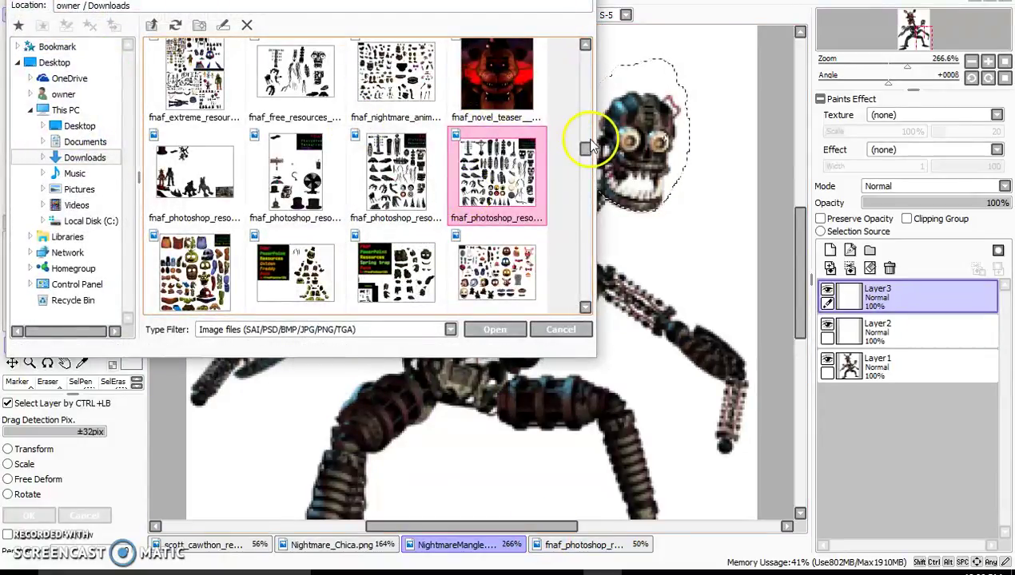
left_click_drag(584, 147, 593, 224)
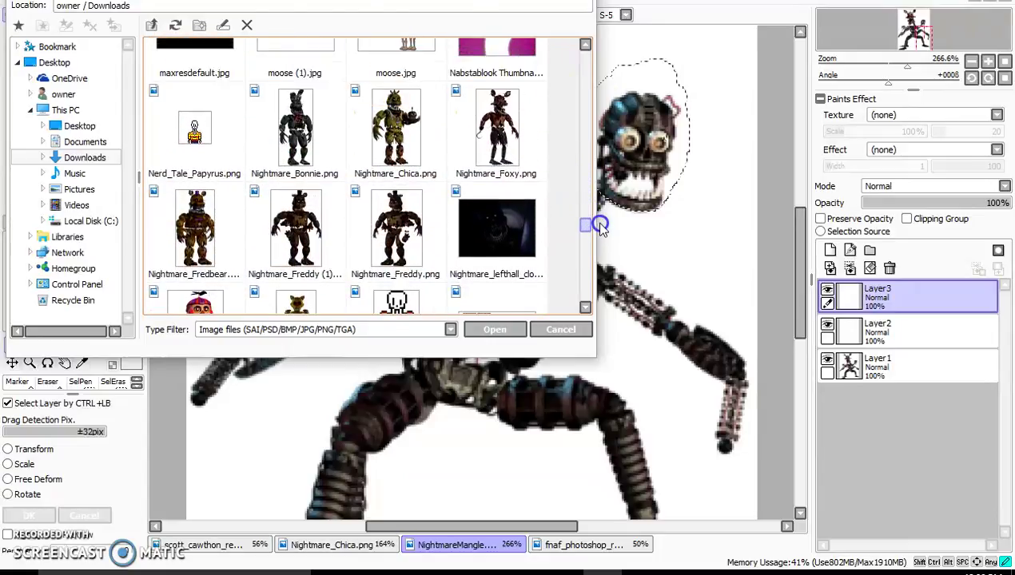
left_click(374, 136)
left_click(323, 144)
left_click(316, 217)
left_click(160, 226)
left_click(288, 227)
double_click(312, 236)
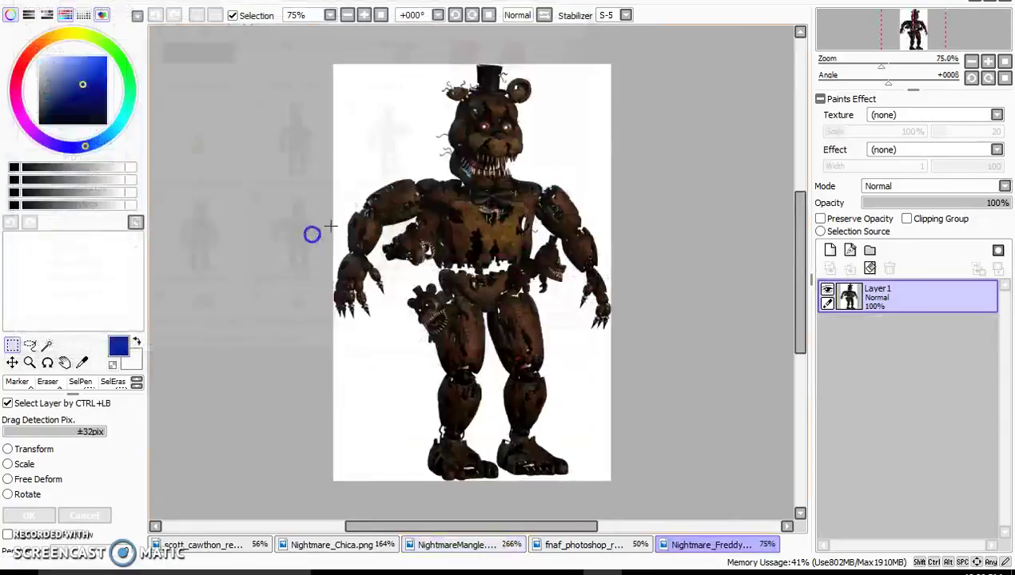
Step: Select an oval patch of Nightmare Freddy's tan chest with SelPen at size 14, then copy and paste it as a new layer
left_click_drag(881, 68, 906, 68)
left_click_drag(797, 281, 799, 249)
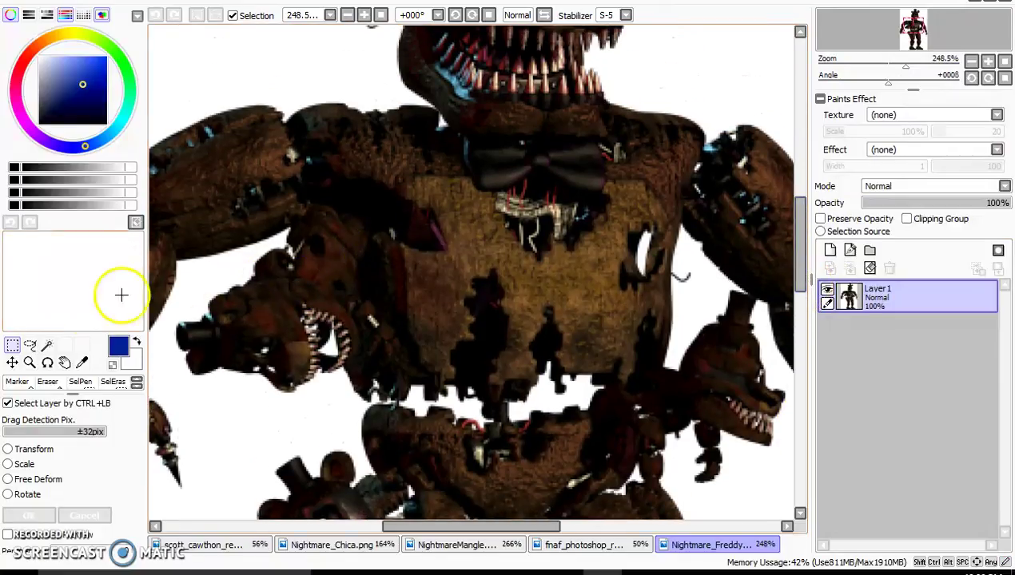
left_click(80, 382)
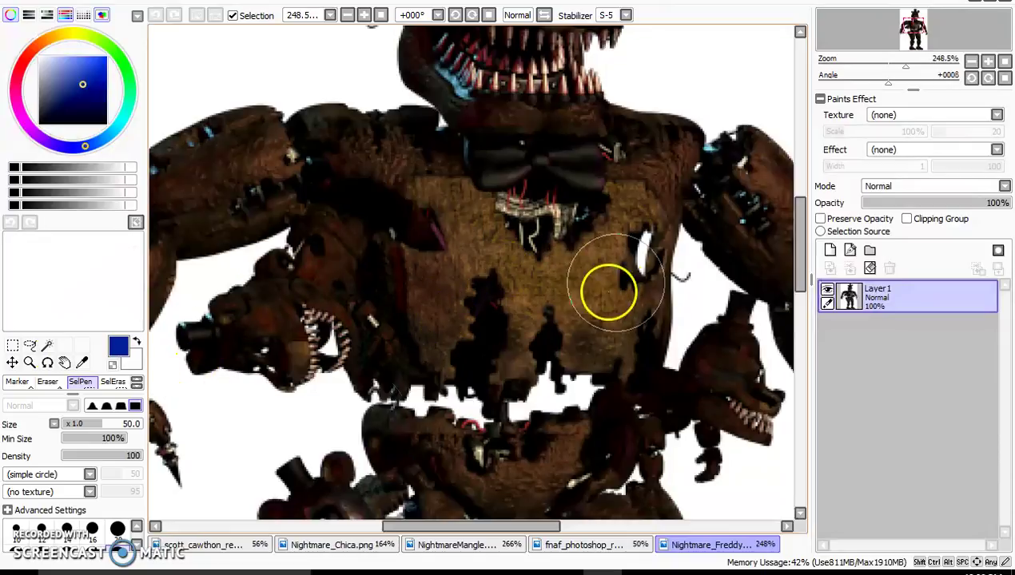
left_click(66, 529)
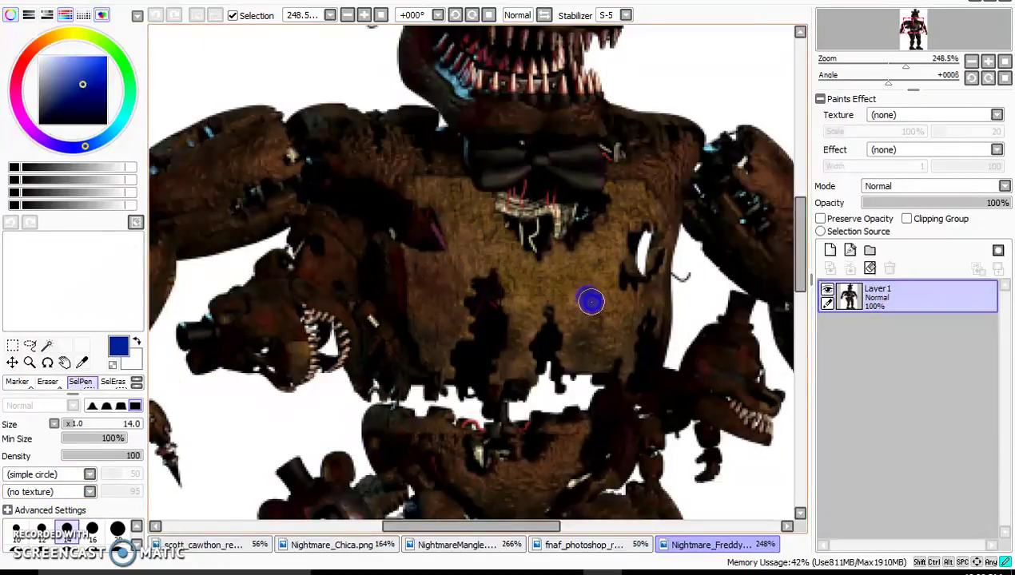
left_click_drag(586, 300, 577, 278)
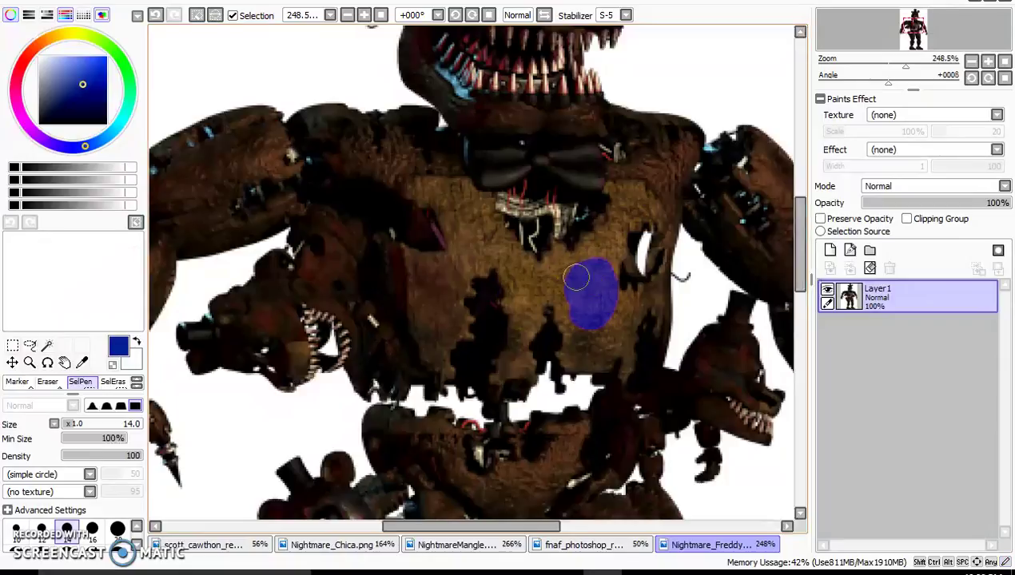
left_click(80, 60)
left_click(60, 2)
left_click(79, 78)
Step: Move the pasted chest patch below the bow tie, stretch it over the exposed wires and hole with Free Deform, and apply it
left_click(12, 345)
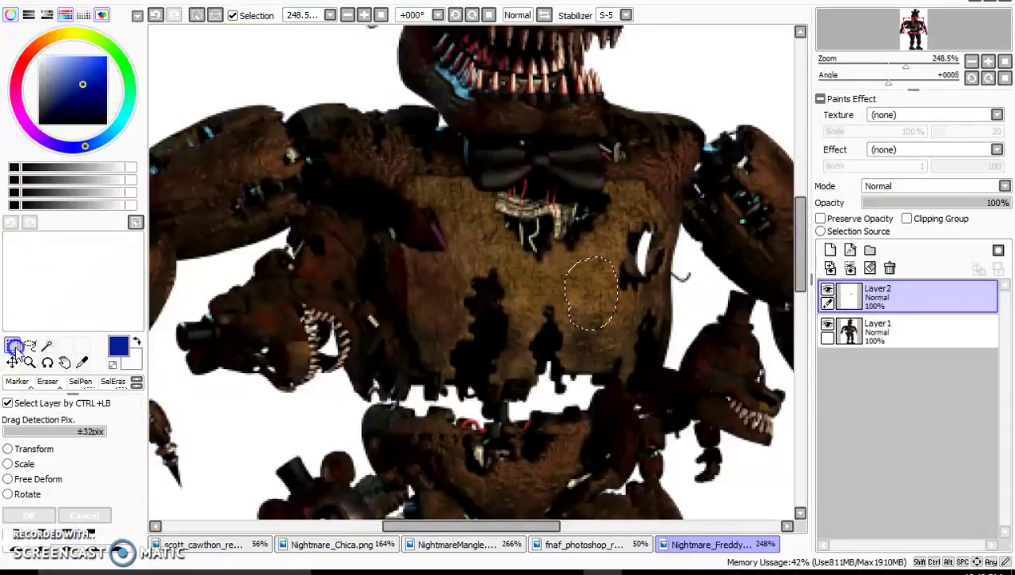
left_click(10, 484)
left_click_drag(584, 272, 658, 169)
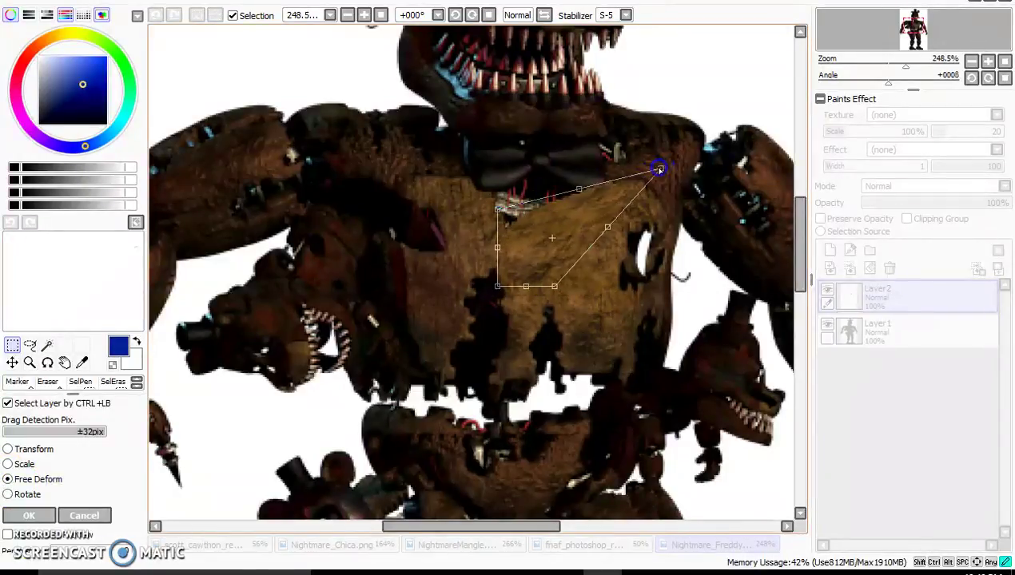
left_click_drag(578, 186, 500, 170)
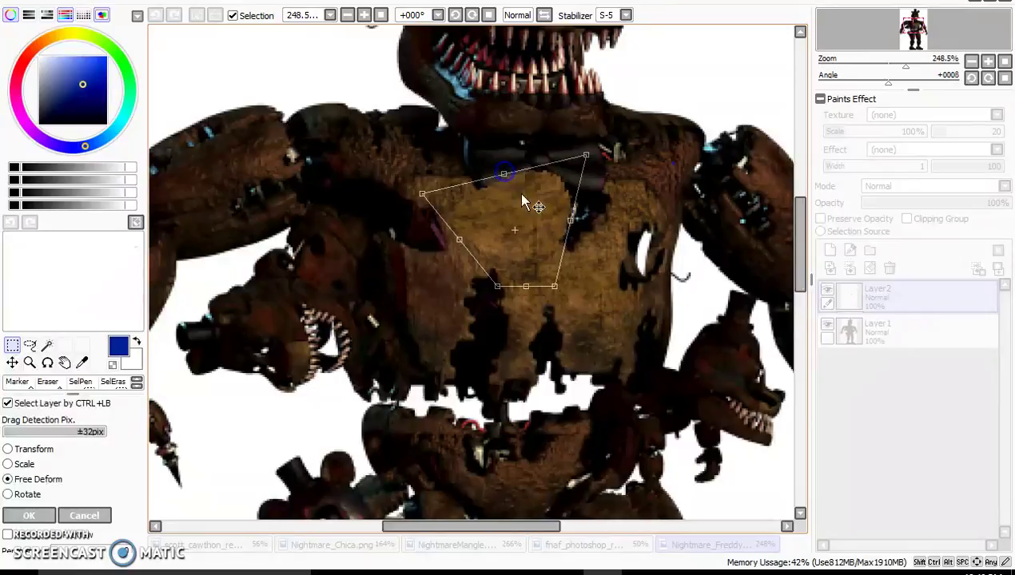
left_click_drag(574, 223, 619, 217)
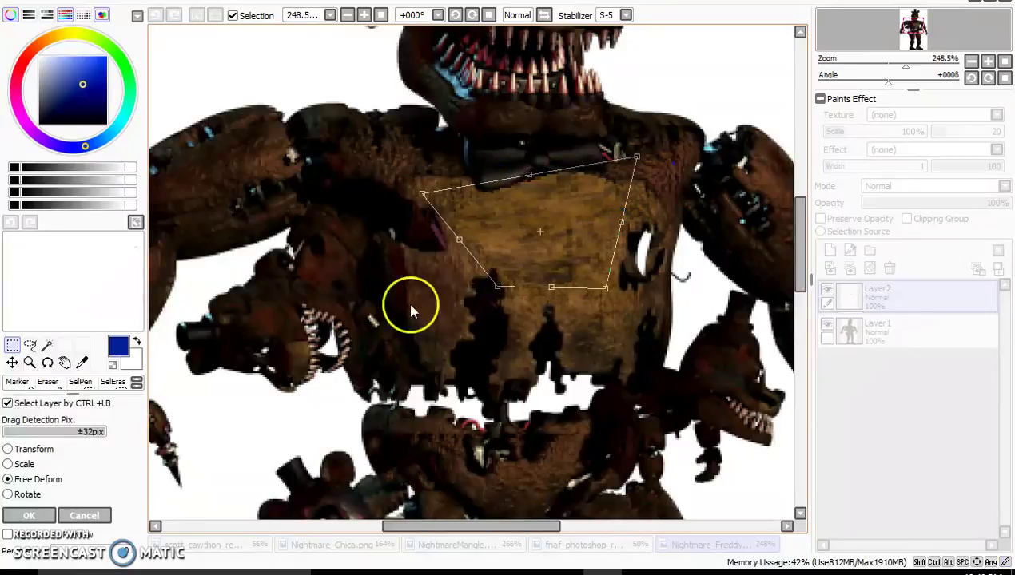
left_click(44, 516)
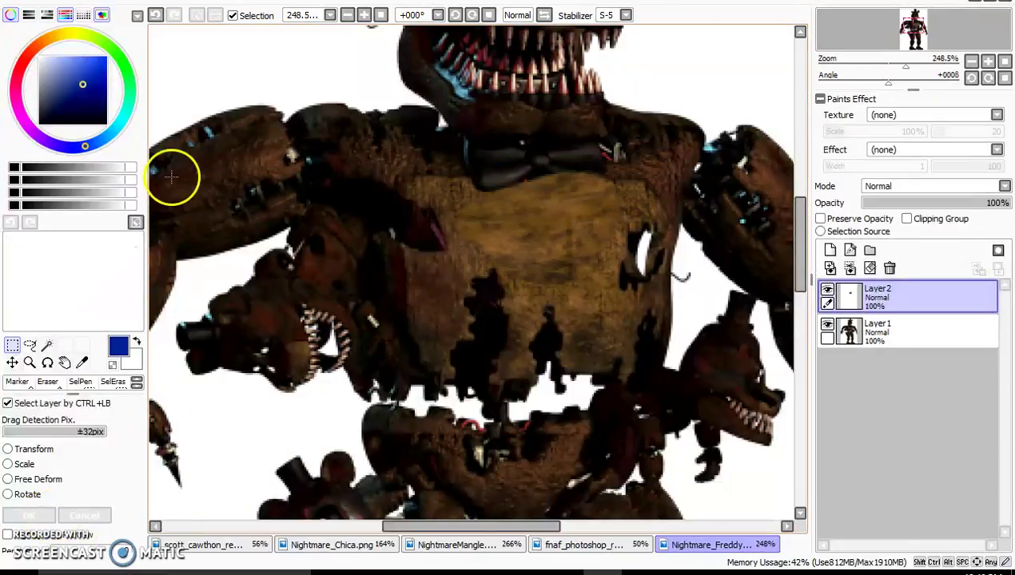
Step: Merge the chest patch down, then select a round patch of brown shoulder fur with SelPen at size 14 and paste a copy as a new layer
left_click(850, 268)
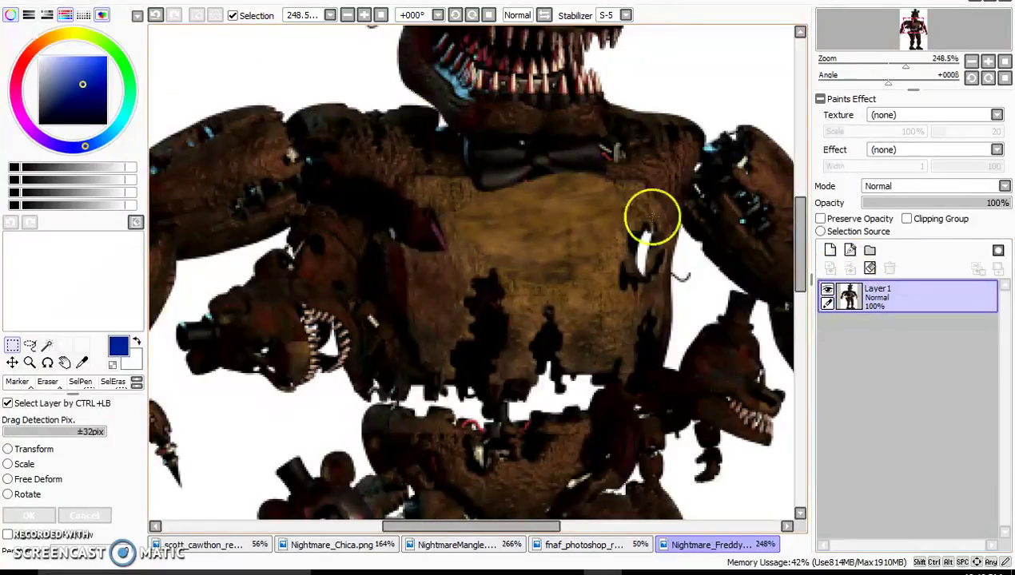
left_click(81, 382)
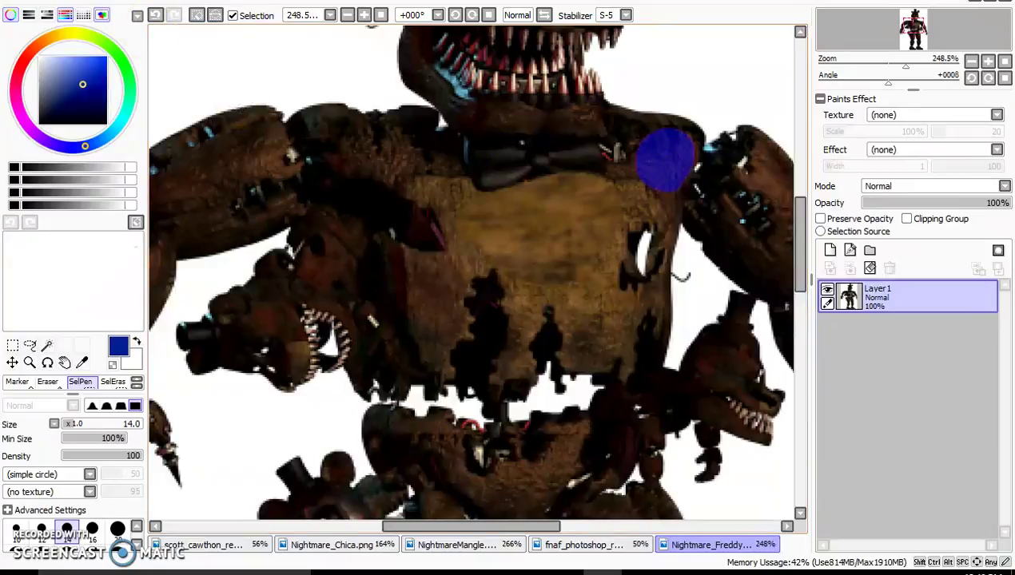
left_click(80, 4)
left_click(83, 64)
left_click(80, 4)
left_click(82, 78)
Step: Stretch the pasted brown patch over Nightmare Freddy's bow tie and upper chest with Free Deform, apply it, and merge it down into Layer1
left_click(9, 345)
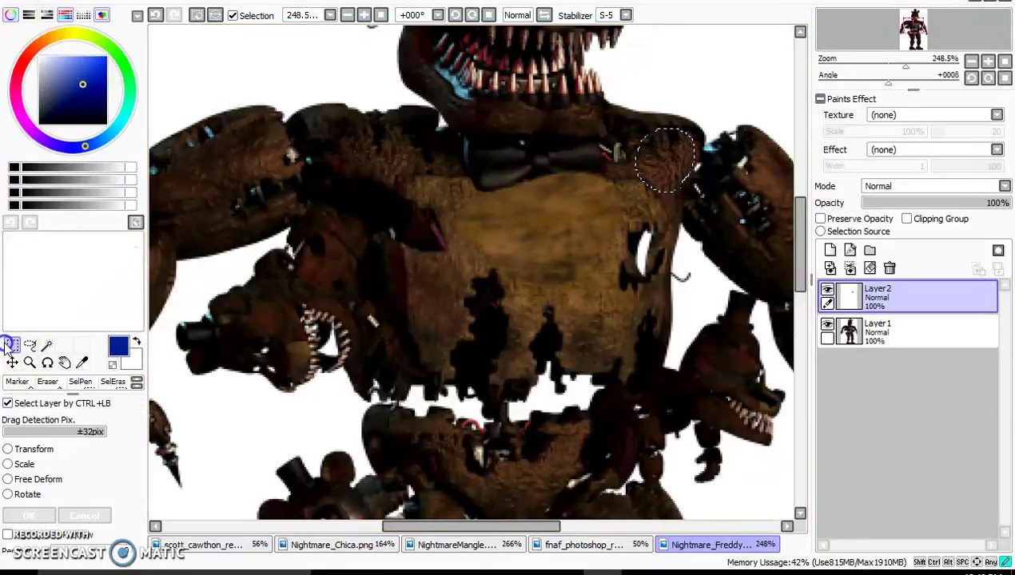
left_click(8, 479)
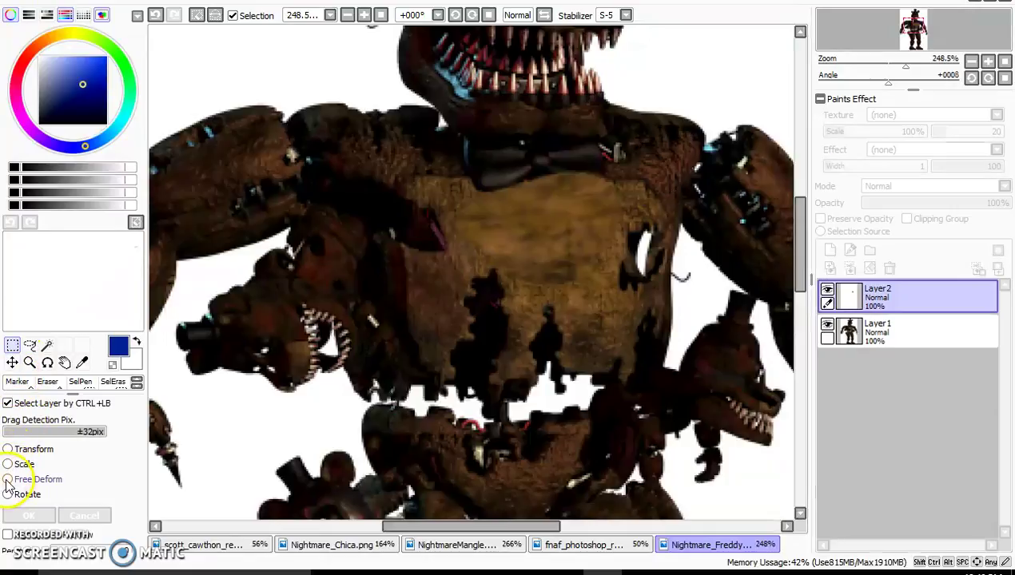
left_click_drag(682, 143, 639, 142)
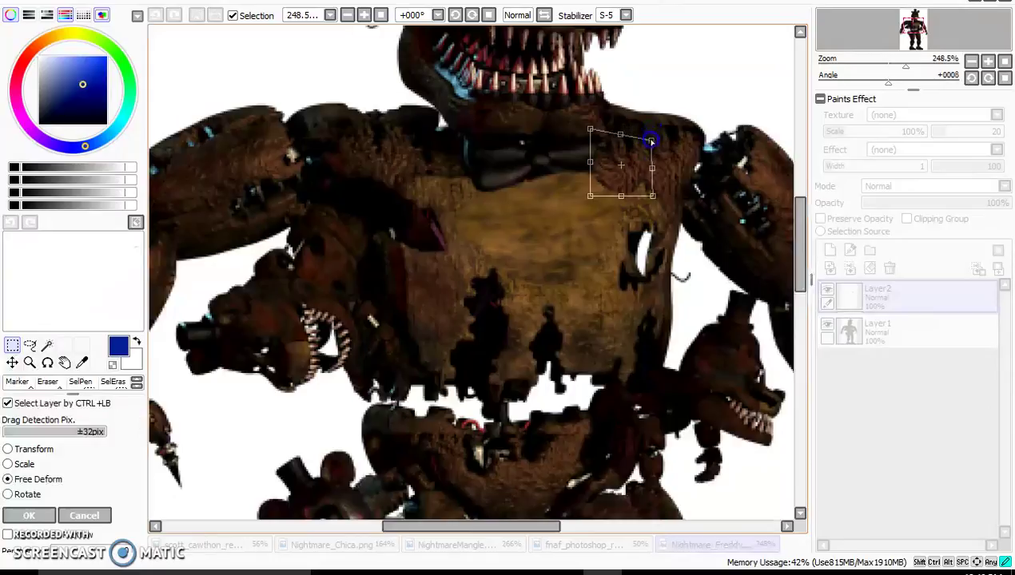
left_click_drag(590, 129, 432, 170)
left_click_drag(545, 141, 528, 130)
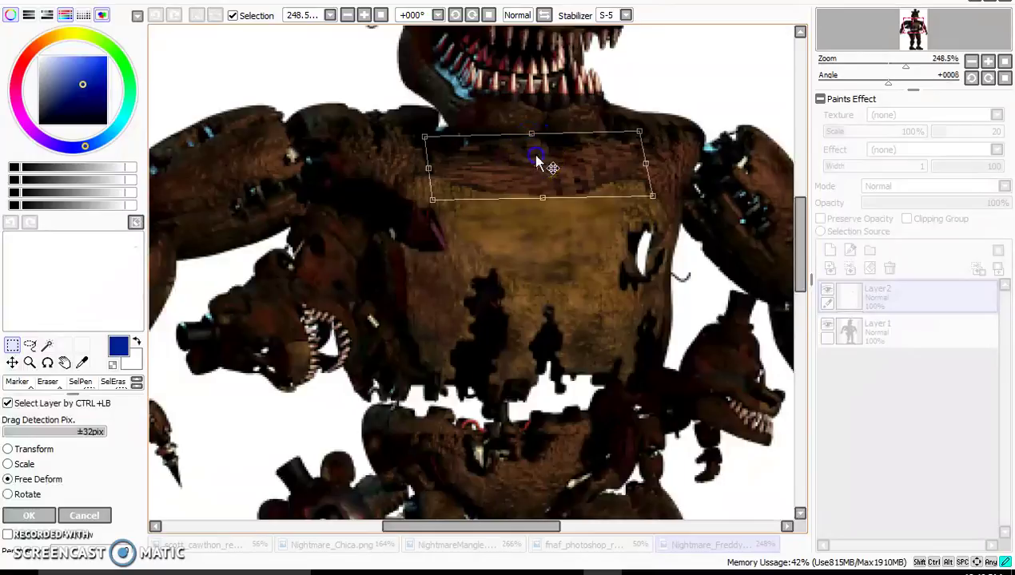
left_click(30, 516)
left_click(310, 364)
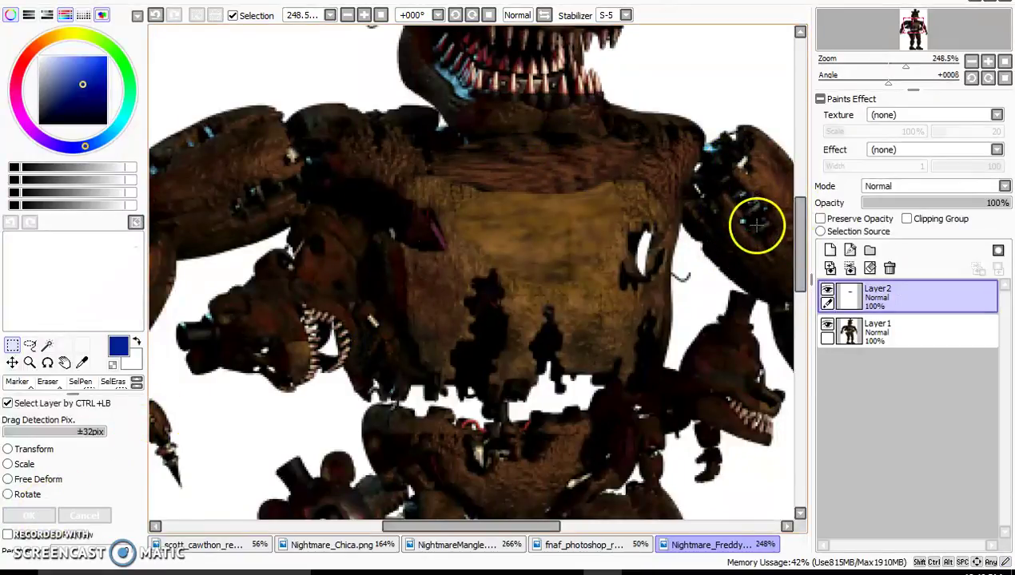
left_click(850, 268)
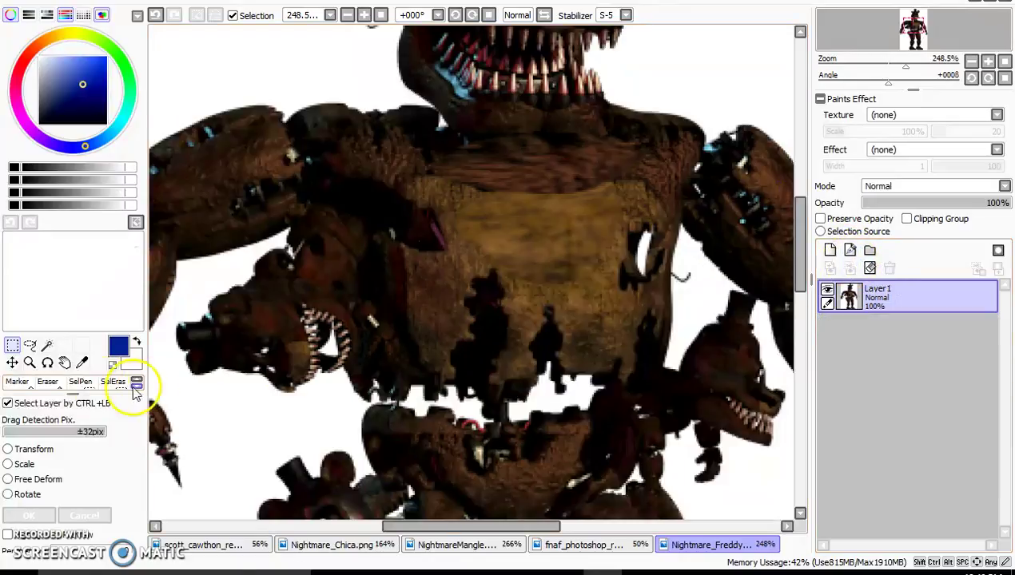
Step: Outline Nightmare Freddy's torso with SelPen at size 14, fill the inside at size 50, then copy and paste the torso as a new layer
left_click(80, 381)
left_click(363, 389)
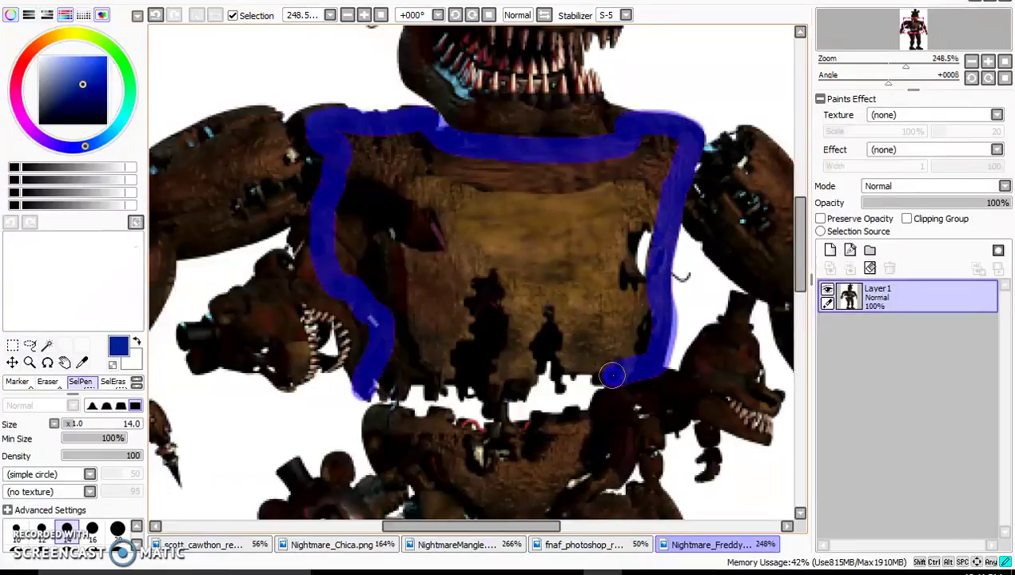
left_click_drag(556, 375, 518, 393)
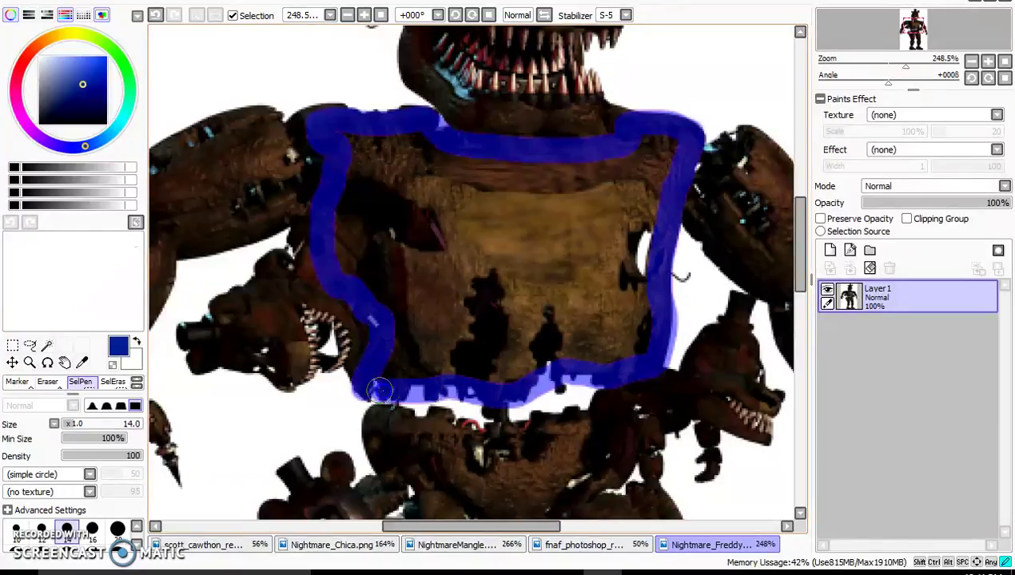
left_click(117, 530)
mouse_move(415, 351)
left_mouse_down()
mouse_move(442, 356)
mouse_move(414, 344)
mouse_move(608, 322)
mouse_move(616, 199)
mouse_move(636, 175)
mouse_move(526, 201)
mouse_move(467, 199)
mouse_move(399, 184)
mouse_move(367, 163)
mouse_move(401, 174)
mouse_move(394, 204)
mouse_move(370, 231)
mouse_move(445, 283)
mouse_move(559, 275)
left_mouse_up()
left_click(50, 0)
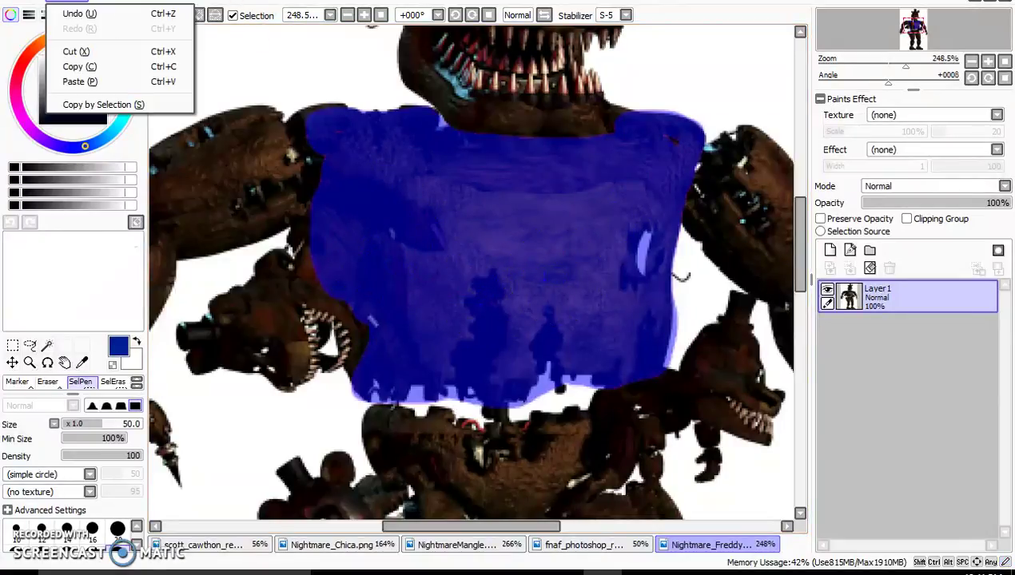
left_click(87, 66)
left_click(50, 0)
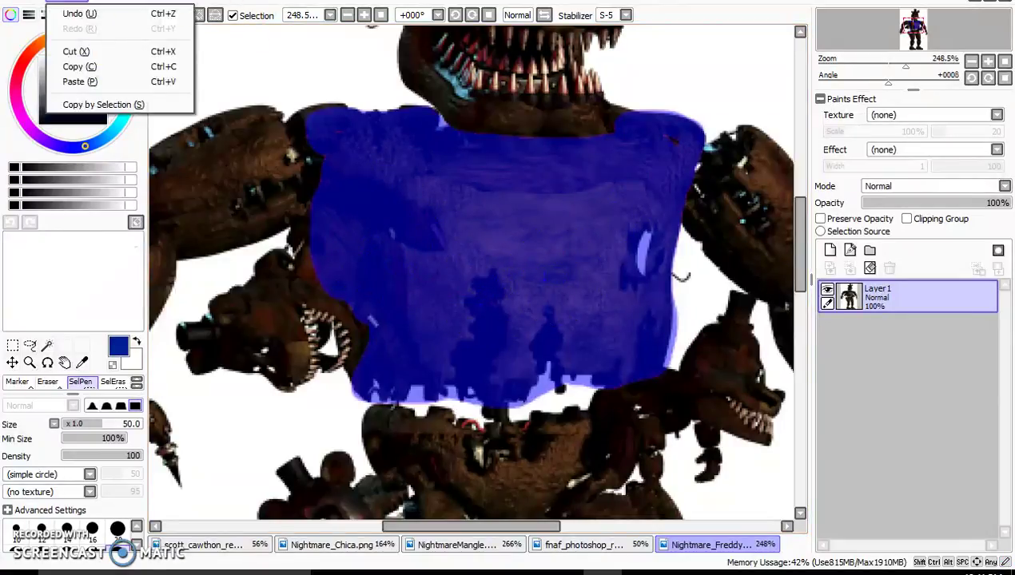
left_click(100, 81)
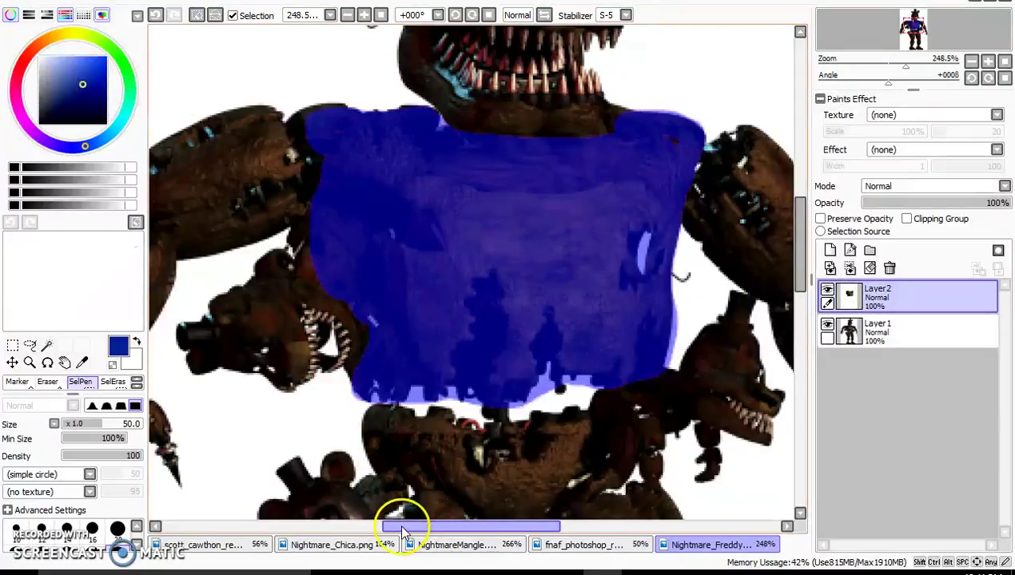
Step: Paste the copied Freddy torso as a new layer above Layer3 in the scott_cawthon image
left_click(210, 545)
left_click(850, 267)
left_click(830, 250)
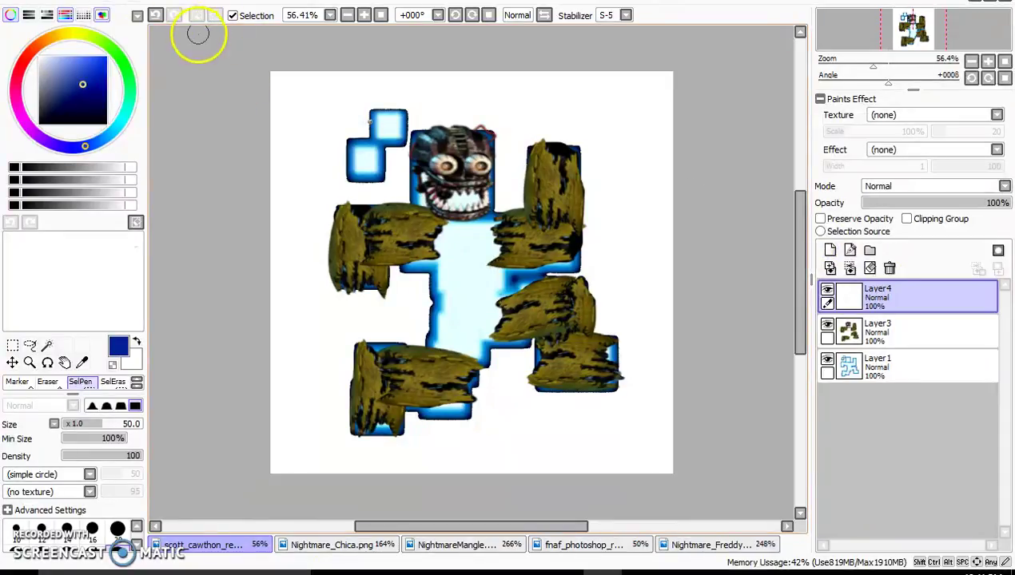
left_click(156, 16)
left_click(66, 2)
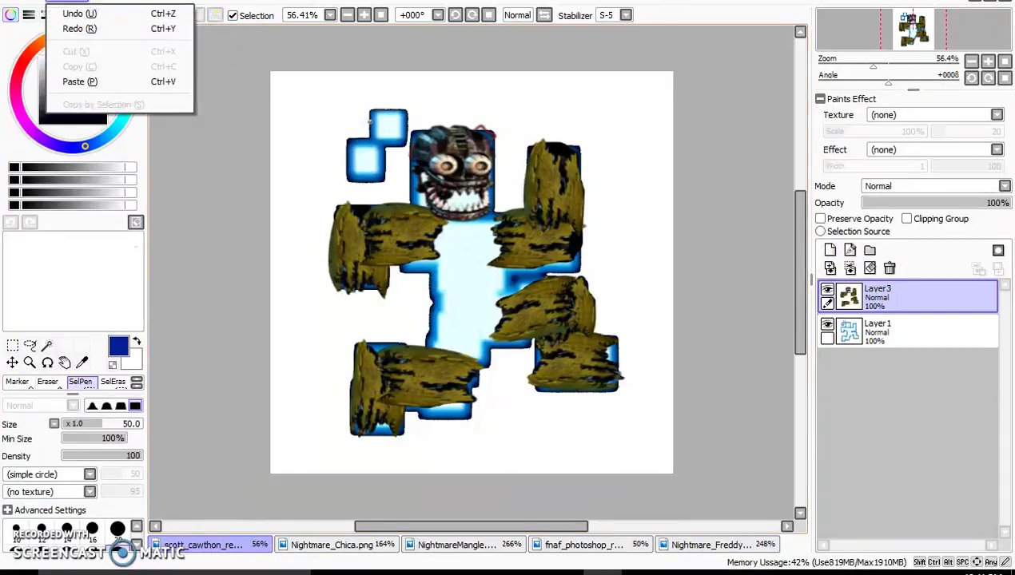
left_click(103, 84)
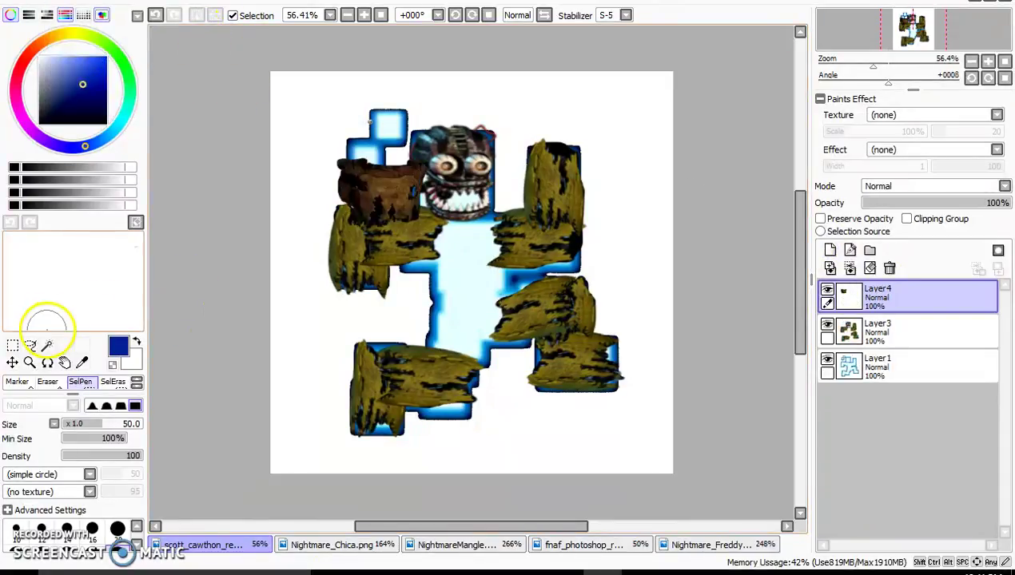
Step: Enlarge the torso with Transform, place it below the head between the arms, stretch it down to the legs, and apply it
left_click(11, 360)
left_click(7, 451)
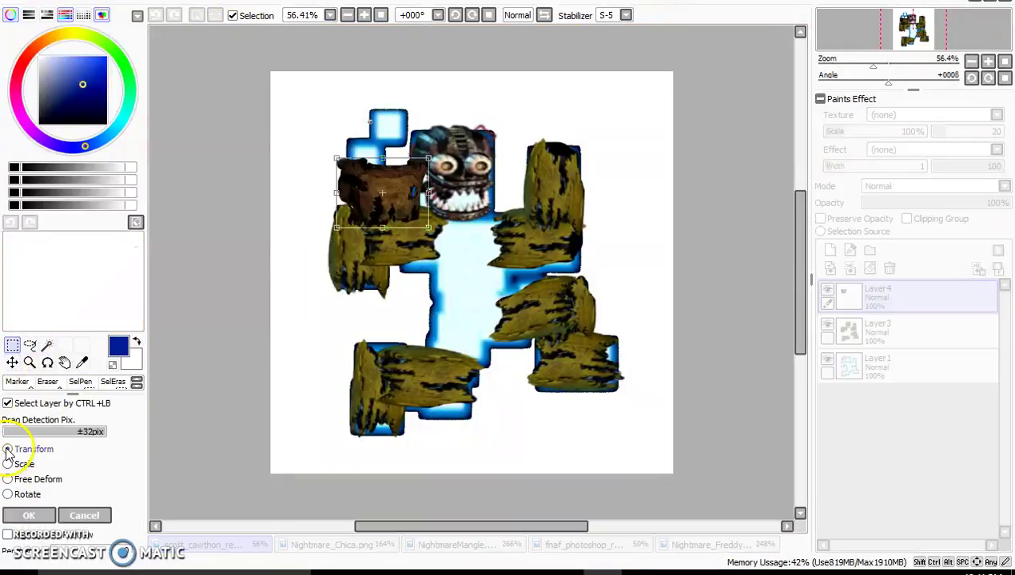
left_click_drag(429, 158, 431, 113)
left_click_drag(371, 174, 450, 249)
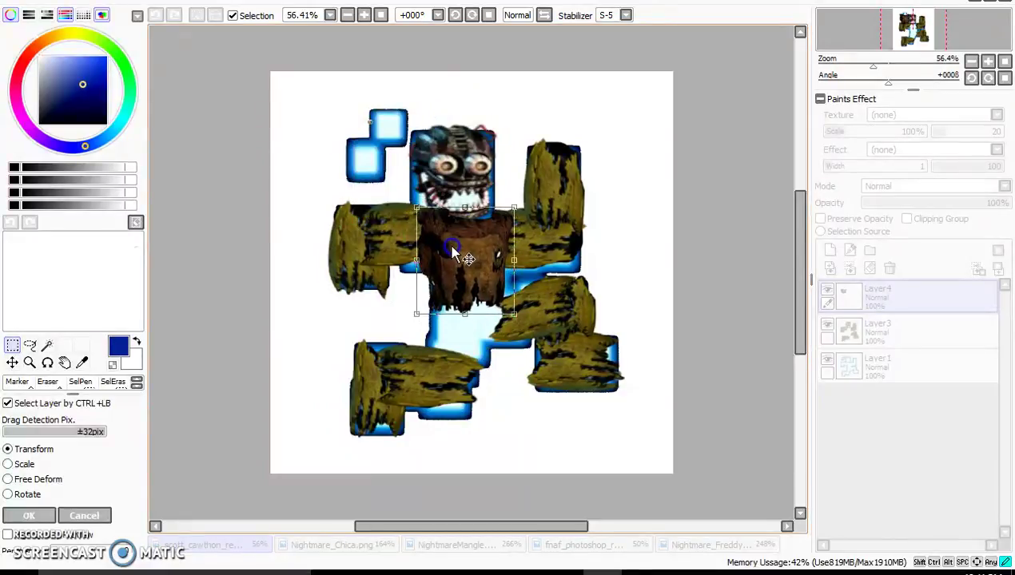
left_click_drag(464, 314, 470, 359)
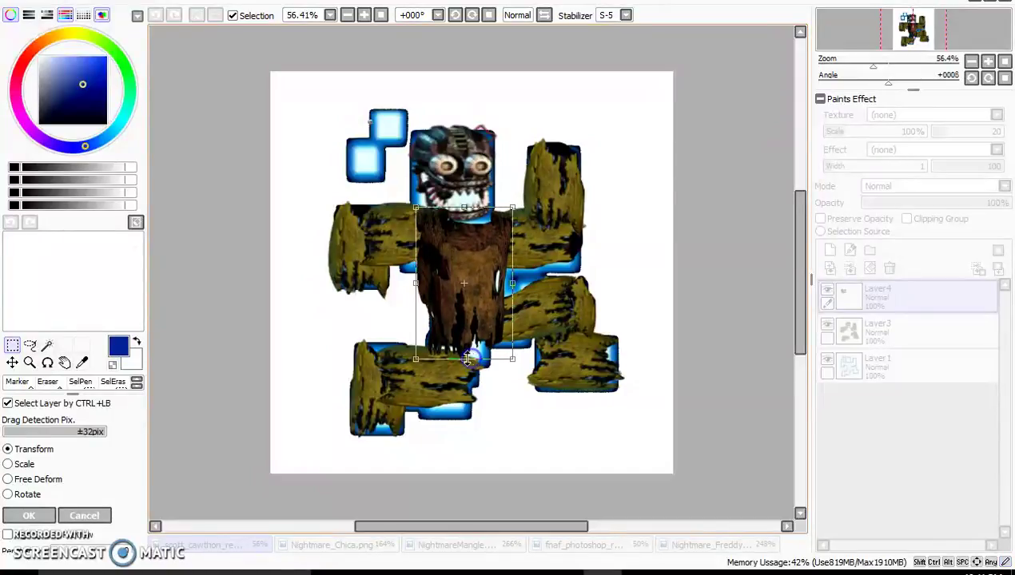
left_click(29, 515)
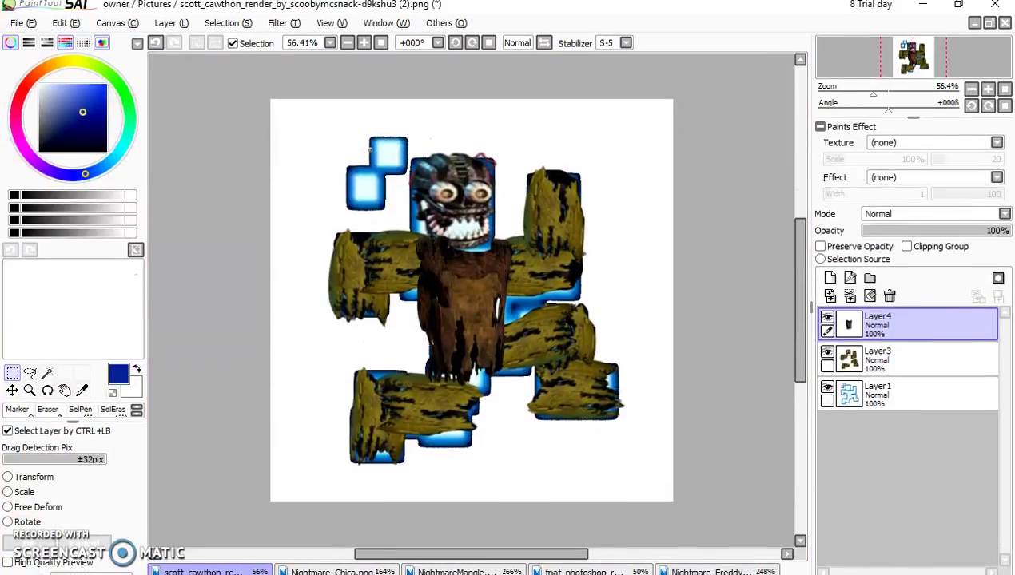
Step: Recolour the torso to match the limbs with hue +12 and saturation +51, then merge it down into Layer3
left_click(227, 23)
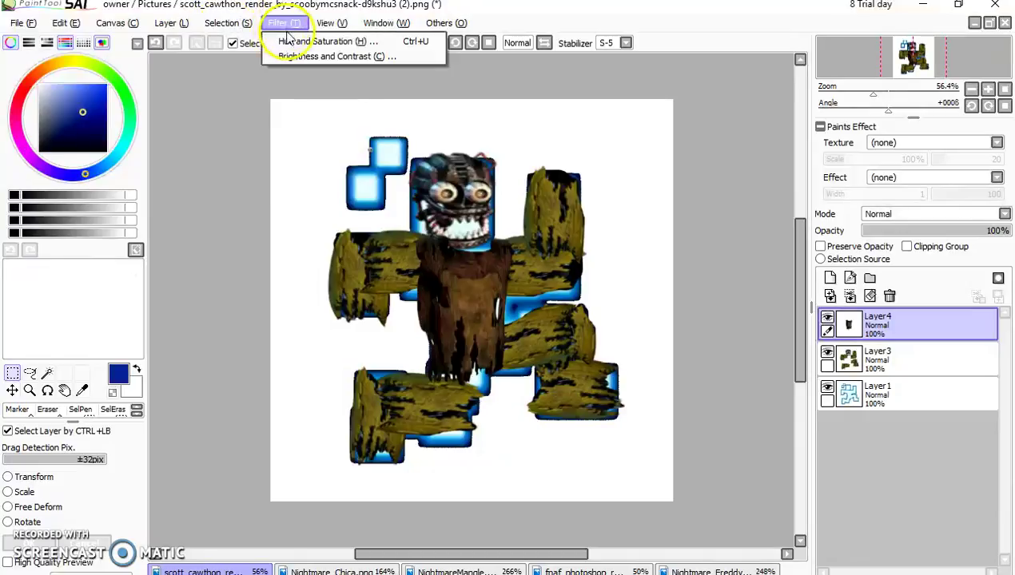
left_click(282, 40)
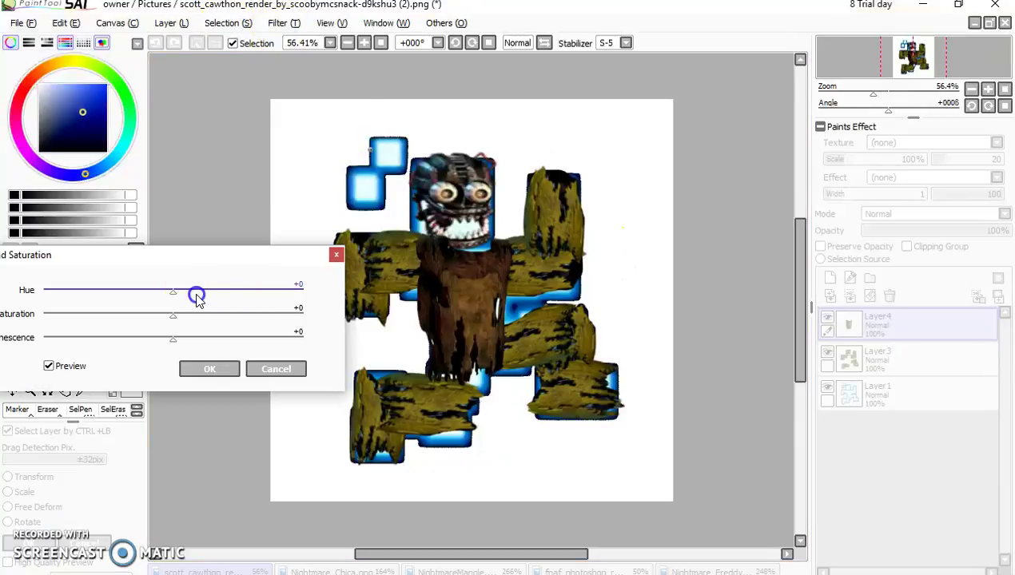
left_click_drag(198, 297, 208, 298)
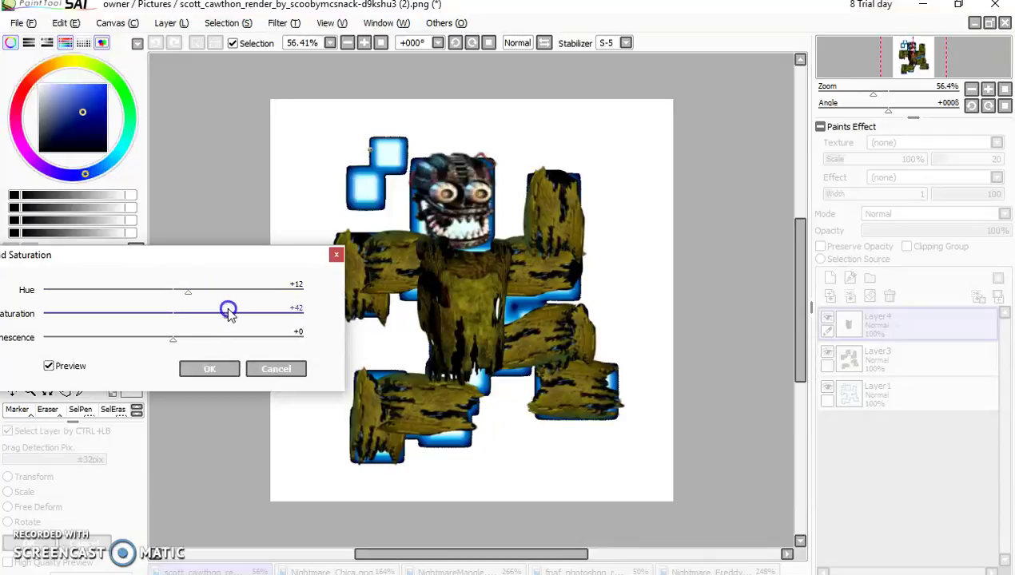
left_click(199, 362)
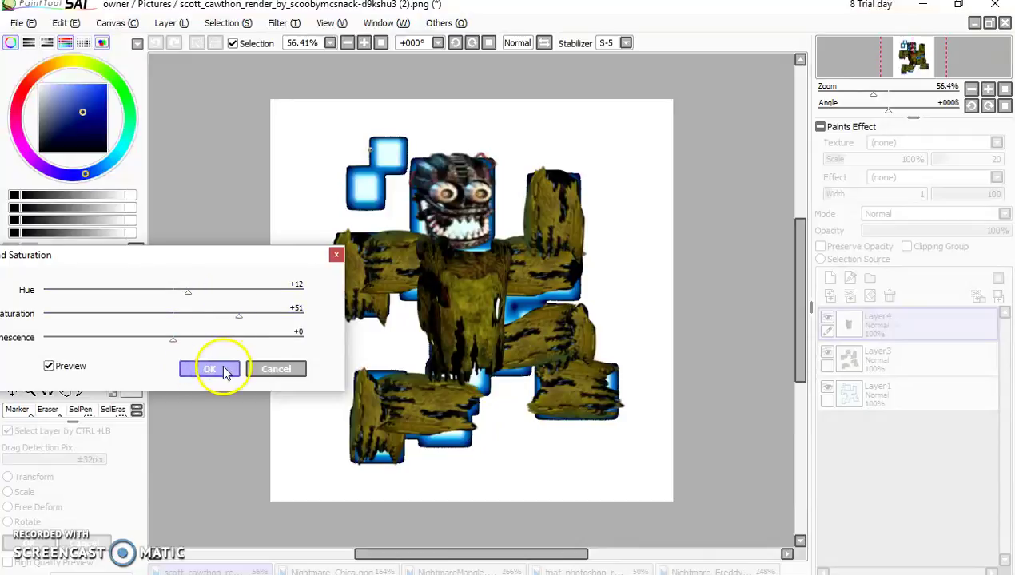
left_click(850, 295)
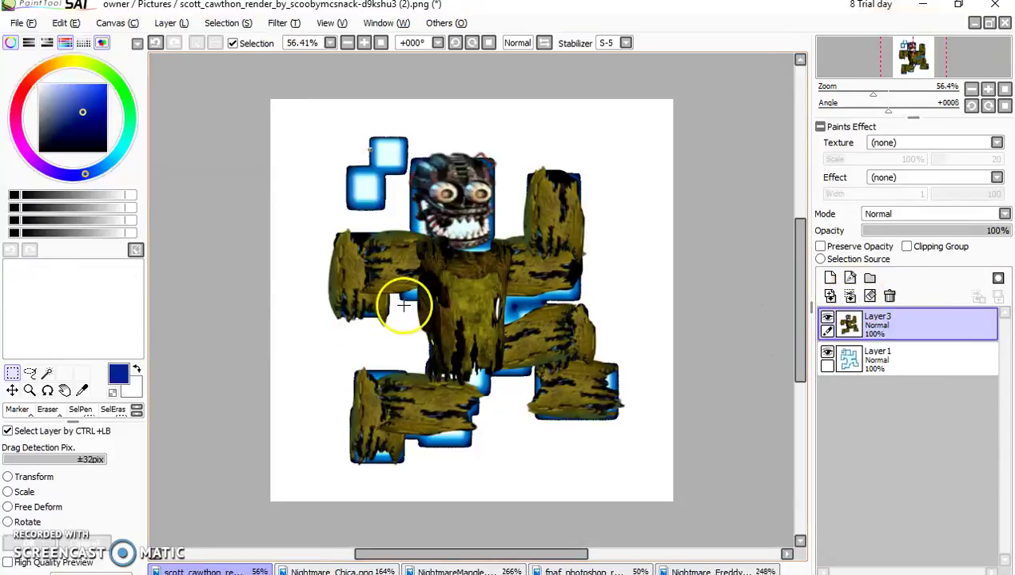
Step: Select a small round patch of the torso's chest with SelPen at size 50, then copy and paste it as a new layer
left_click(71, 410)
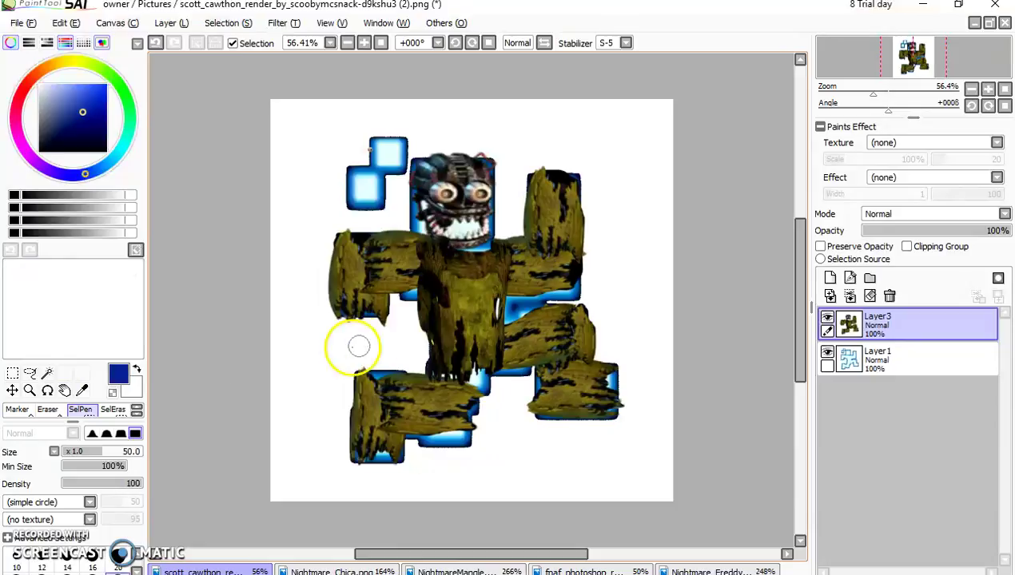
left_click_drag(454, 304, 447, 299)
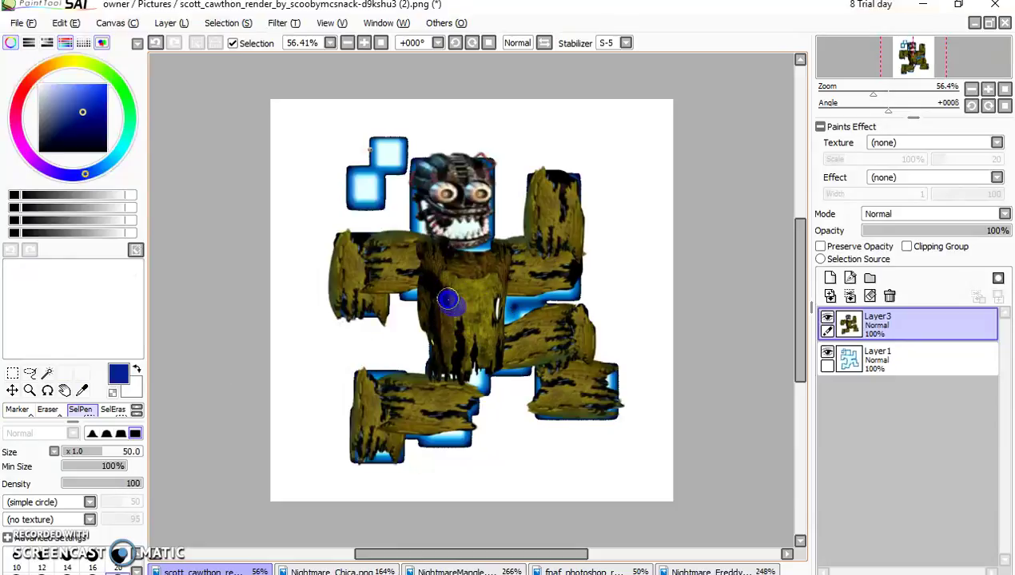
left_click(67, 23)
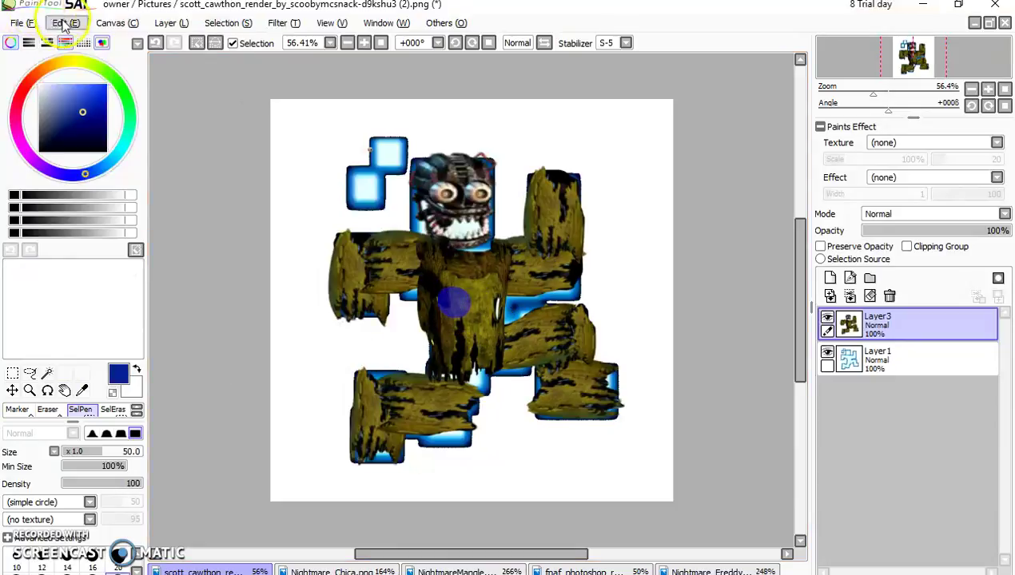
left_click(79, 94)
left_click(69, 26)
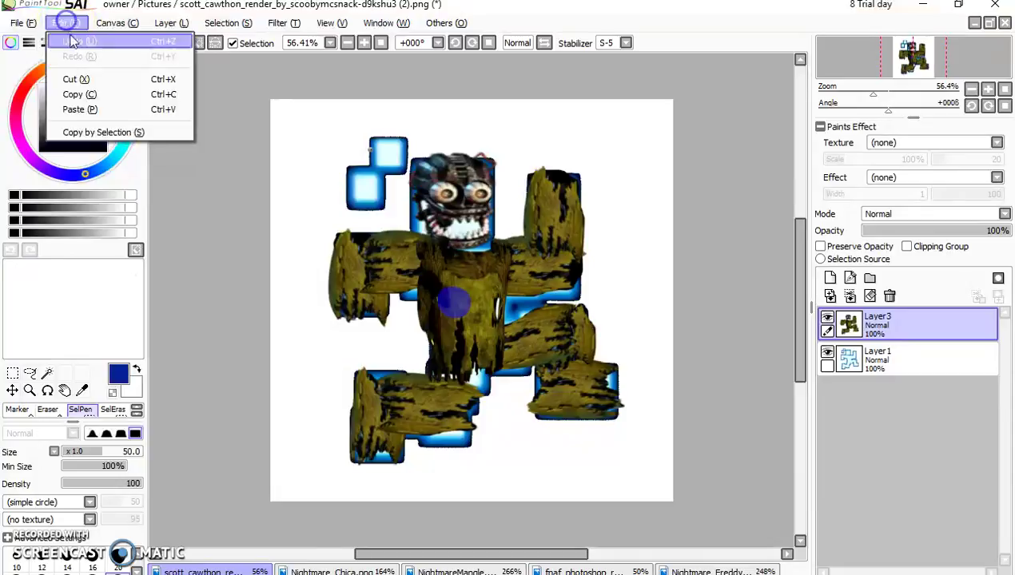
left_click(80, 108)
Step: Move the pasted torso patch onto the lower detached blue square beside the head using Free Deform
left_click(13, 390)
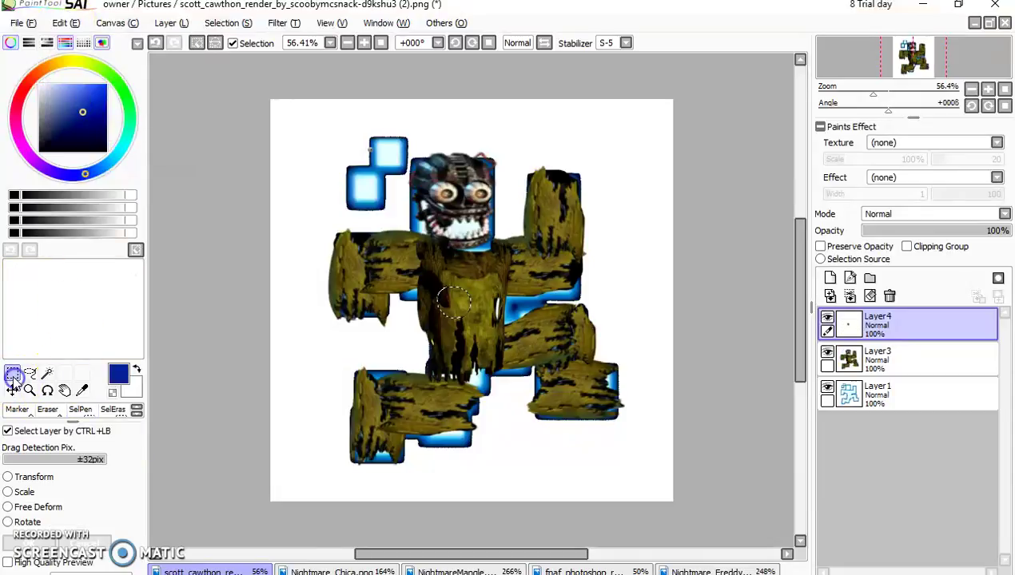
left_click(9, 507)
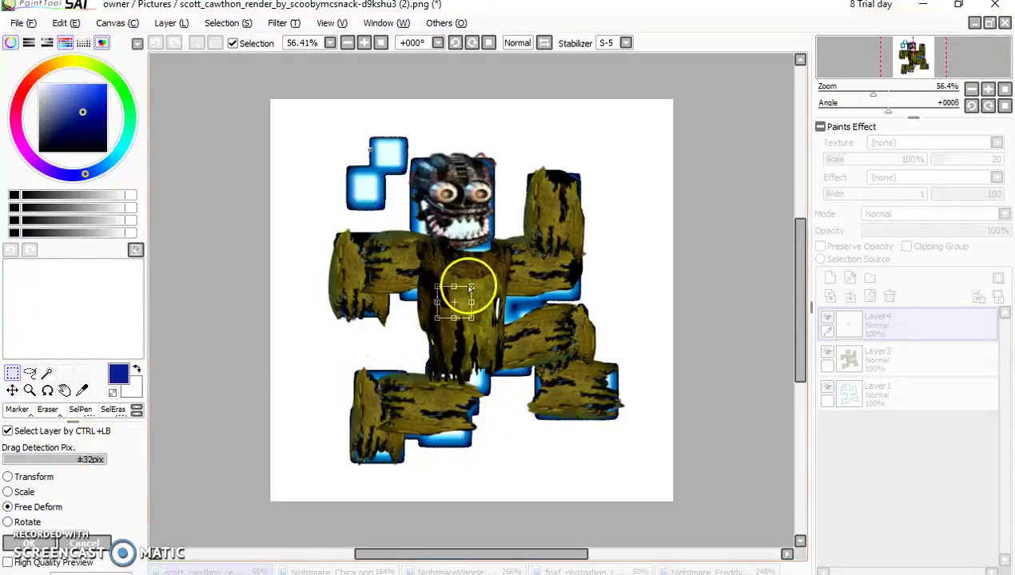
left_click_drag(457, 293, 461, 281)
left_click_drag(408, 231, 382, 195)
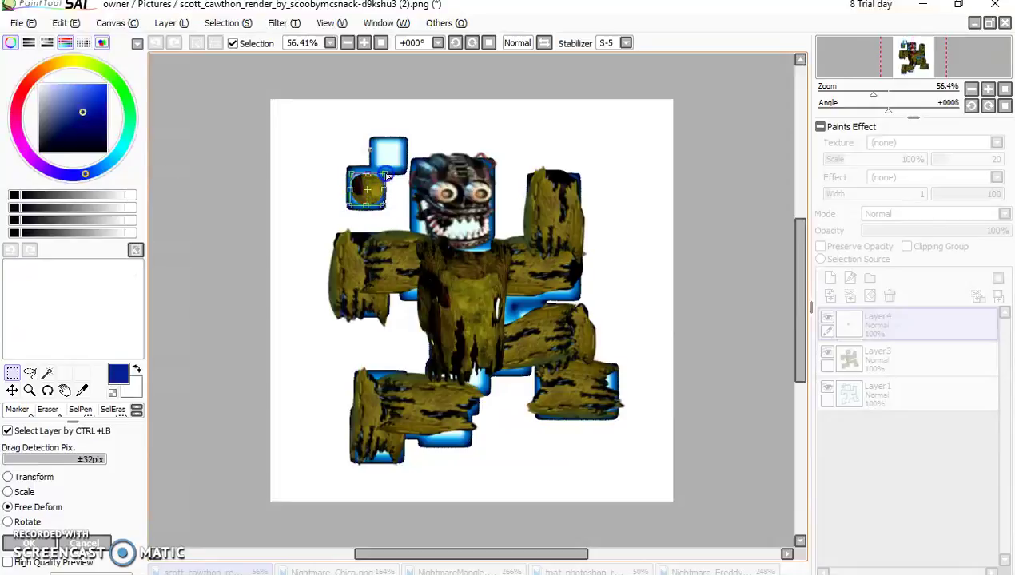